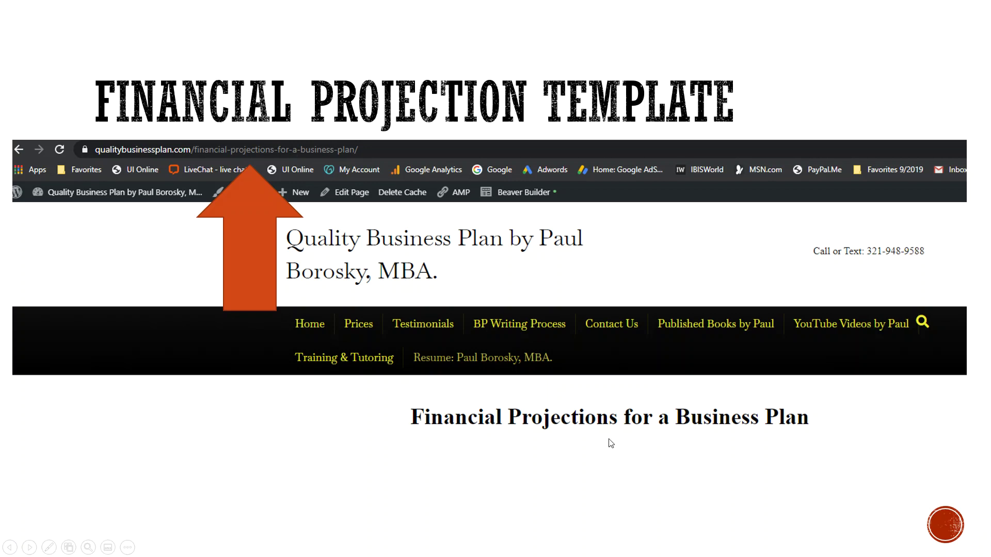
left_click(417, 281)
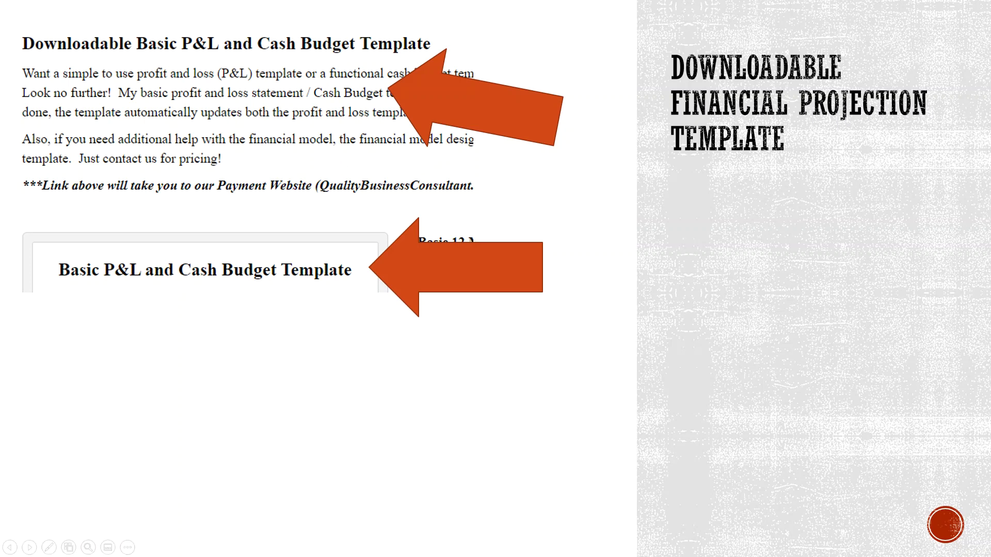
- Switch to the Excel workbook and clear the Month 6 Other Costs entry in the Cash Budget sheet
key("alt+Tab")
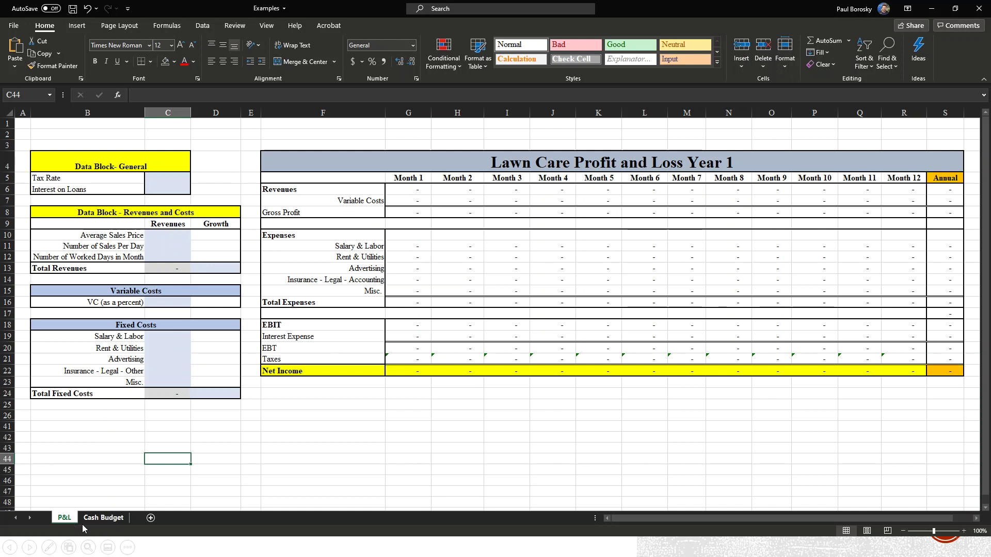
left_click(111, 518)
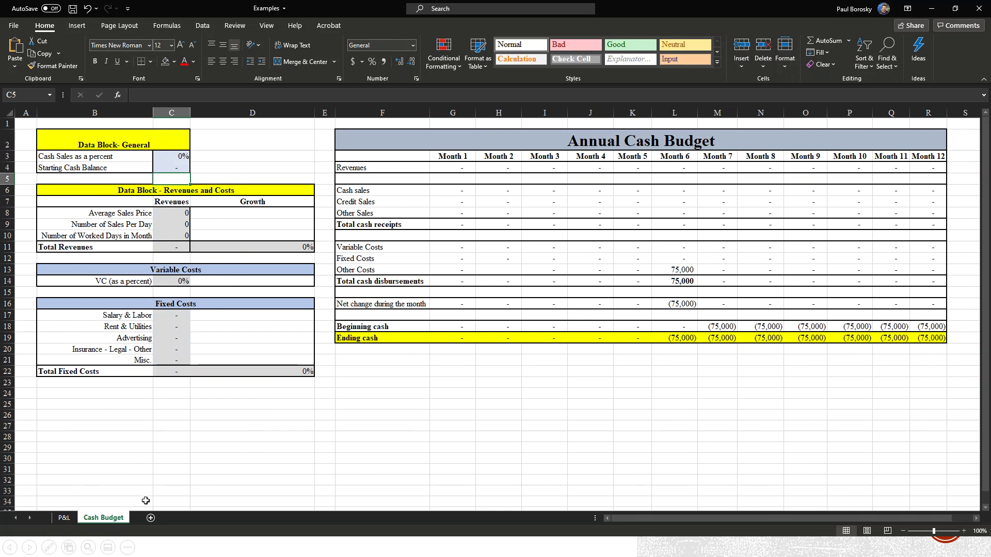
left_click(672, 269)
key("BackSpace")
key("Return")
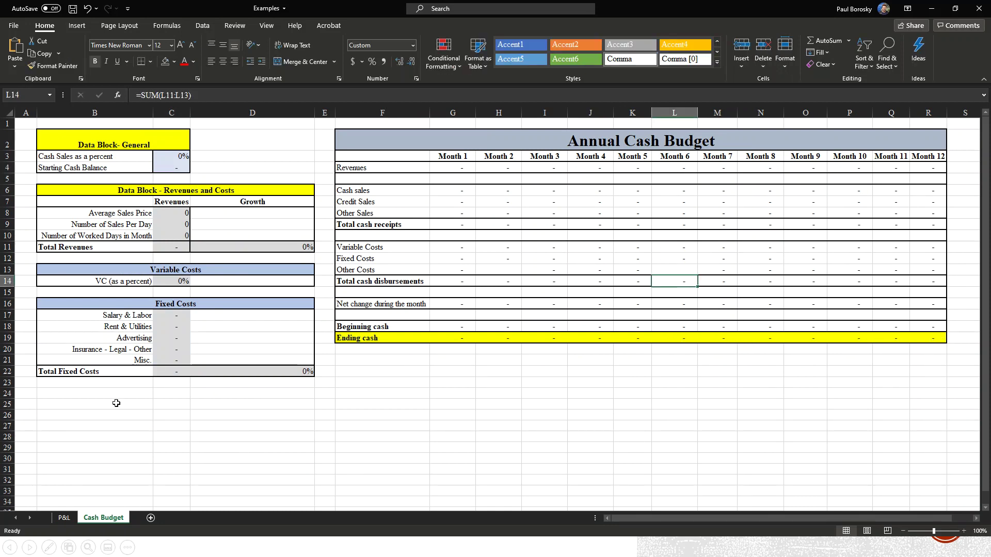
left_click(63, 517)
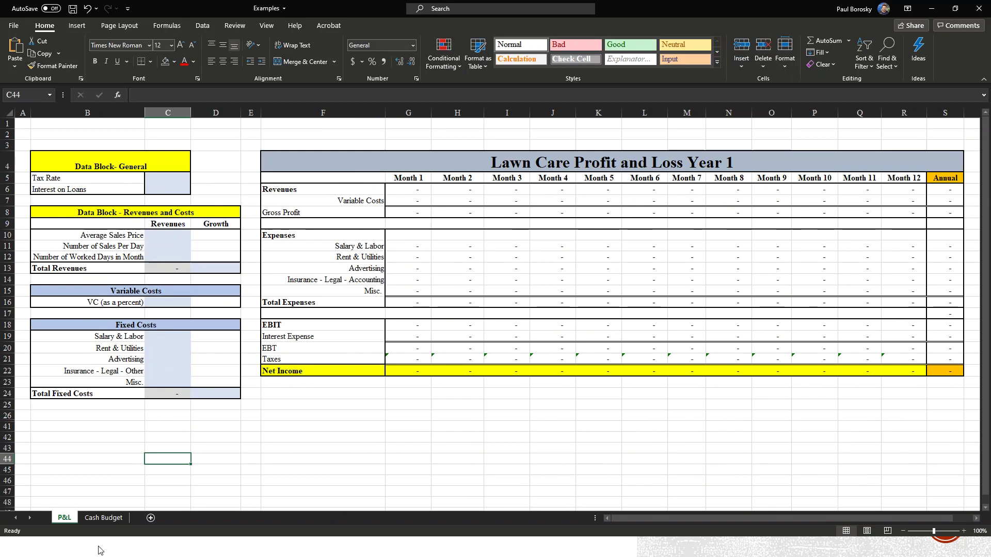
left_click(105, 518)
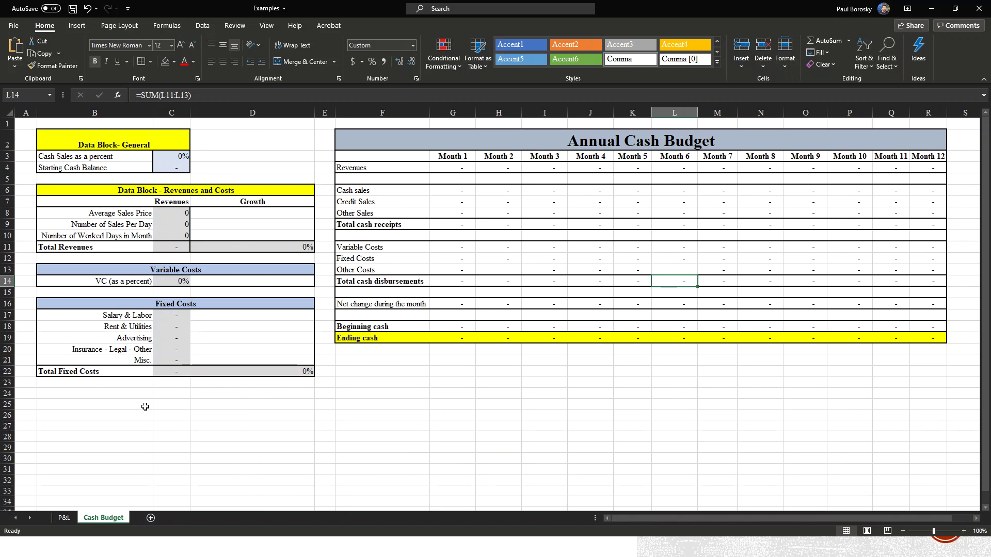
- Unhide the hidden rows between rows 26 and 41 on the P&L sheet
left_click(70, 521)
left_click(285, 441)
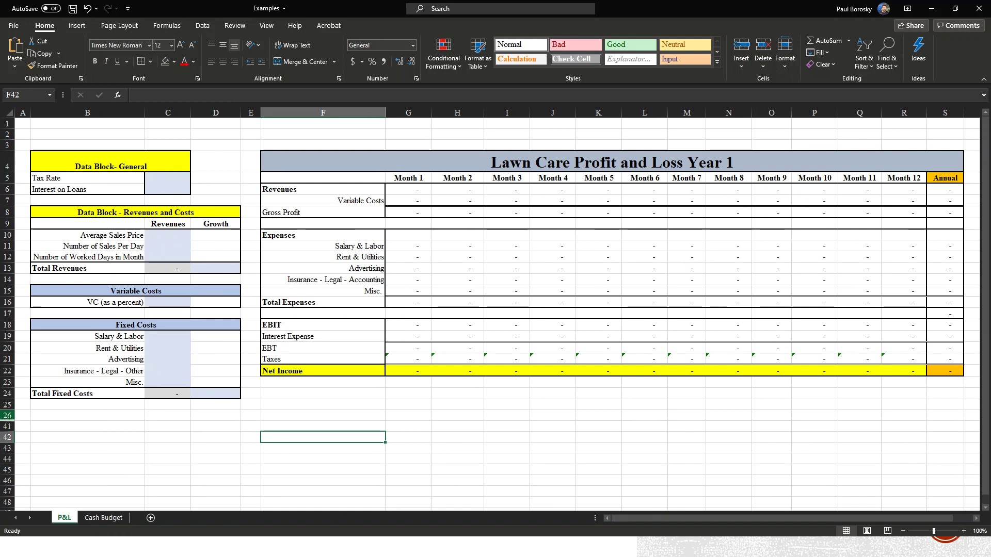
left_click_drag(8, 416, 8, 437)
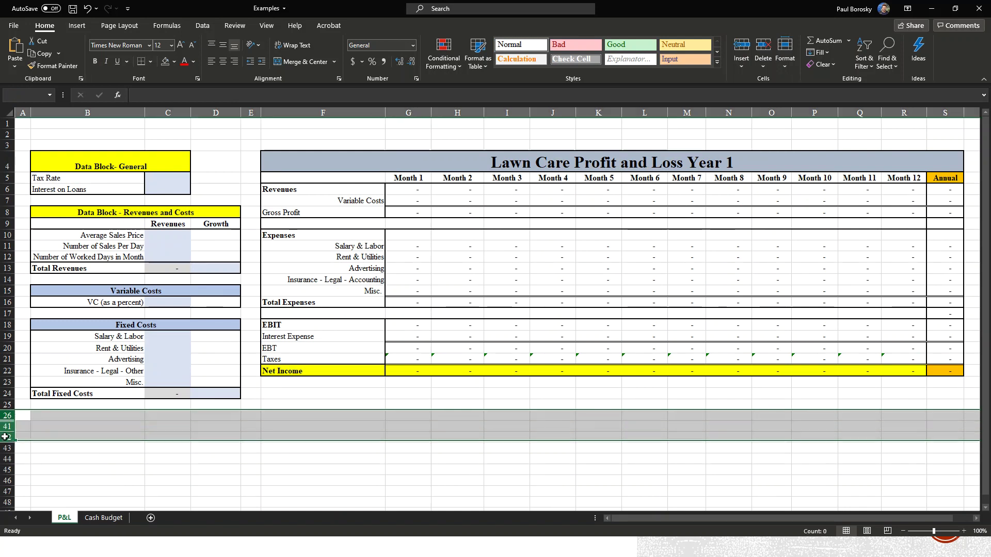
right_click(106, 423)
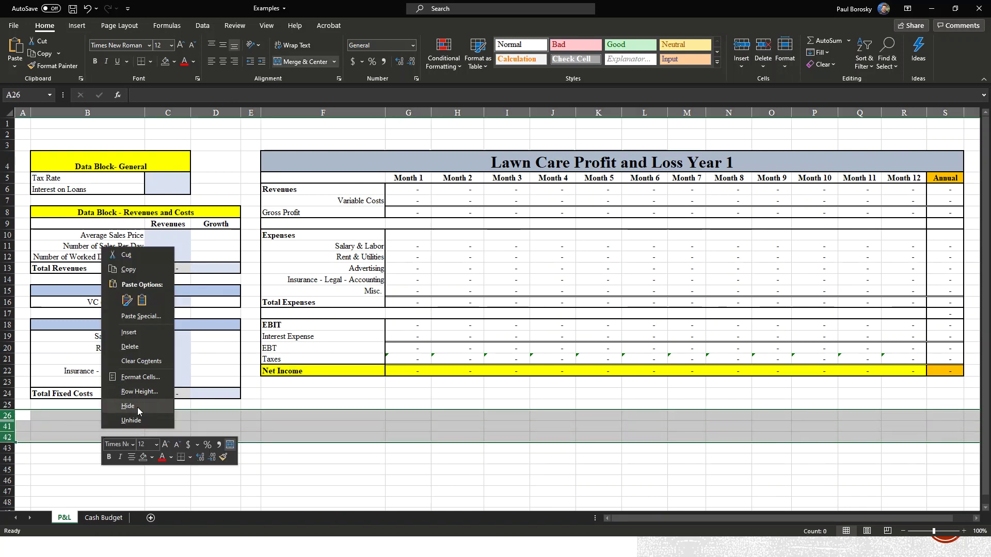
left_click(131, 420)
left_click(419, 403)
- Examine the Revenues, Labor, and Rent and Utilities tables in the Advanced Section below the profit and loss statement
scroll(413, 408, "down", 4)
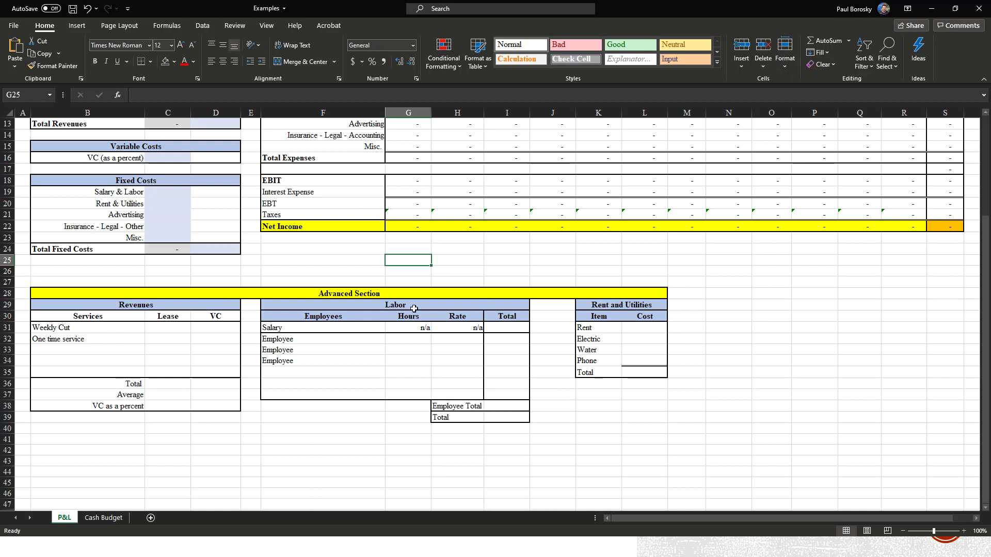
left_click_drag(623, 300, 621, 374)
left_click(616, 416)
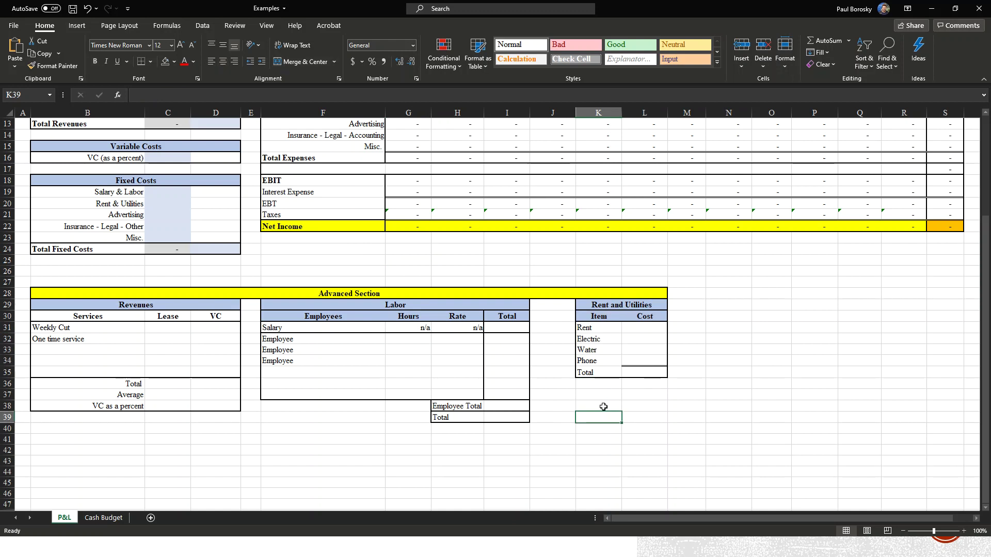
scroll(465, 391, "up", 4)
scroll(489, 445, "down", 3)
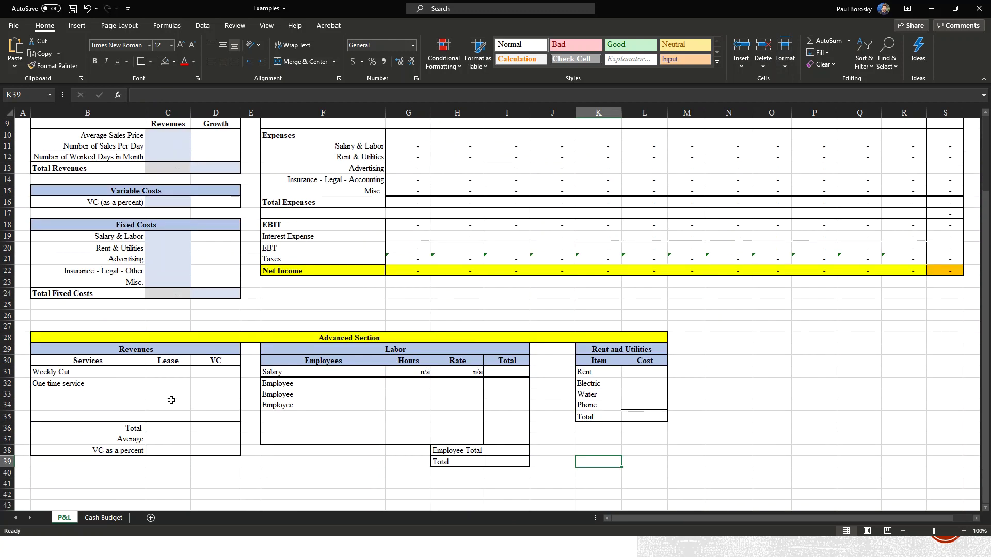
scroll(159, 400, "up", 3)
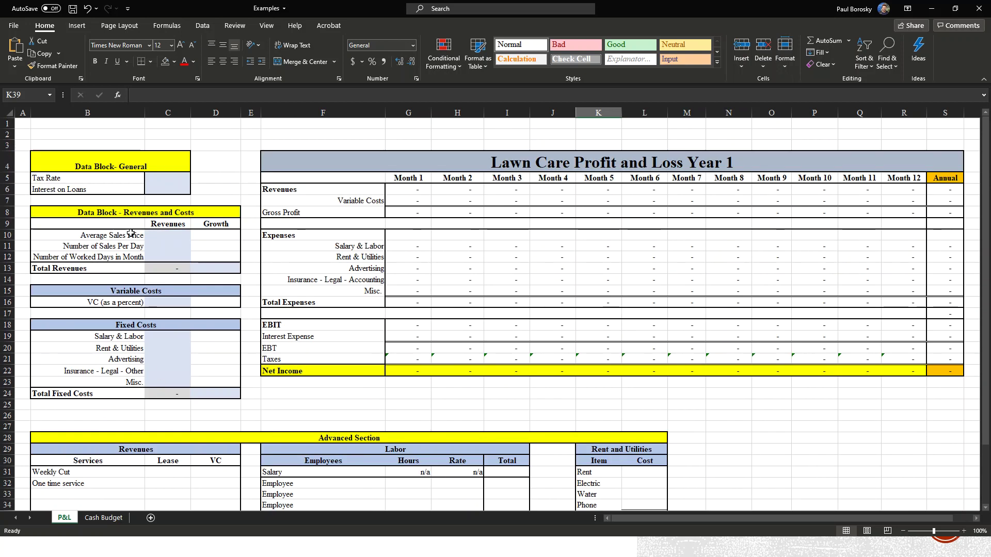
- Set the Tax Rate in the general data block to 20%
left_click(171, 179)
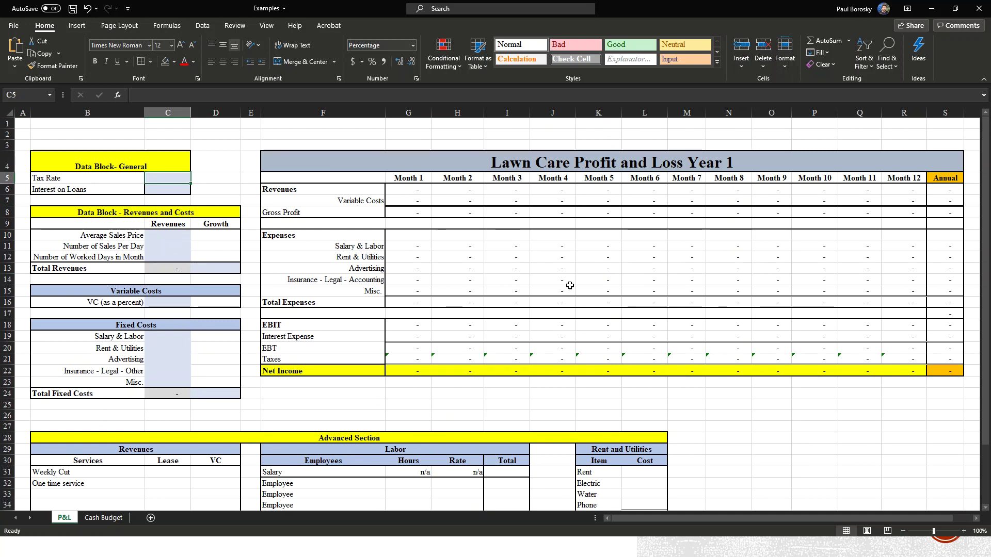
key("shift+Right")
key("shift+Left")
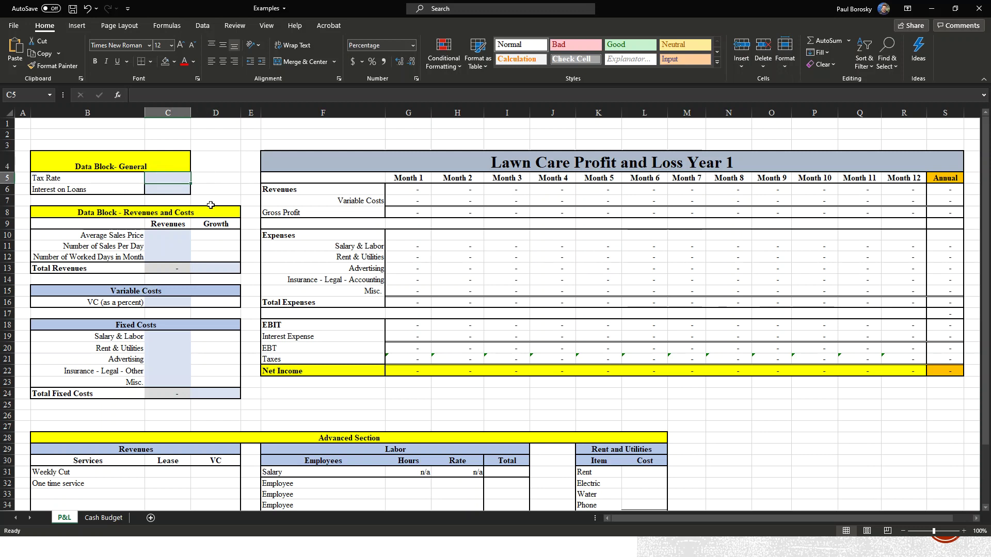
type("02")
key("BackSpace")
key("BackSpace")
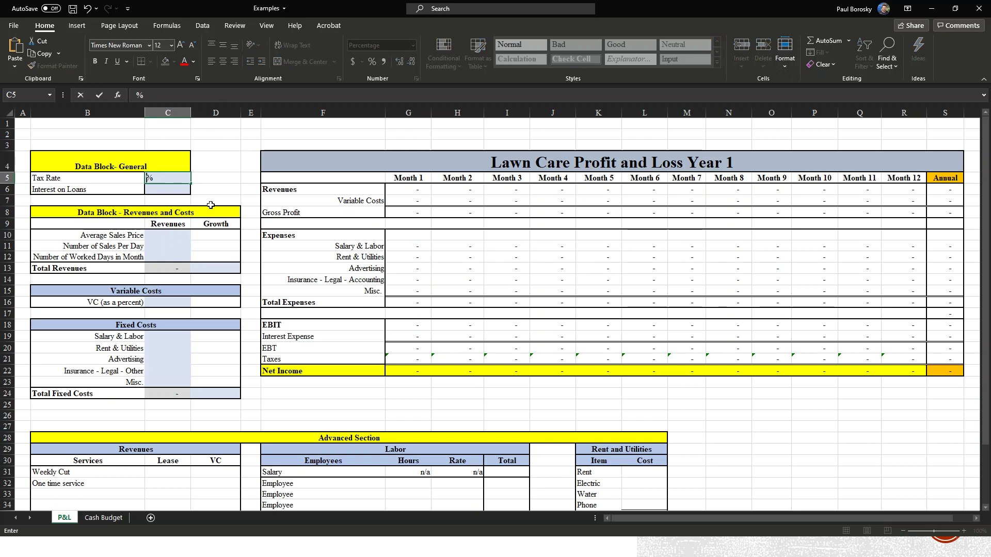
type("20")
key("ctrl+Return")
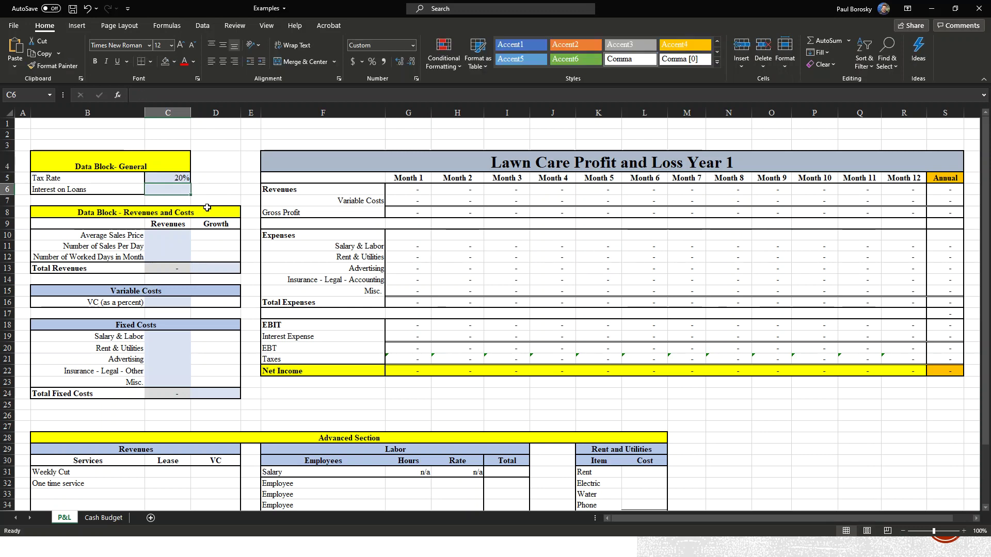
- Set Interest on Loans in the general data block to 750
left_click(185, 195)
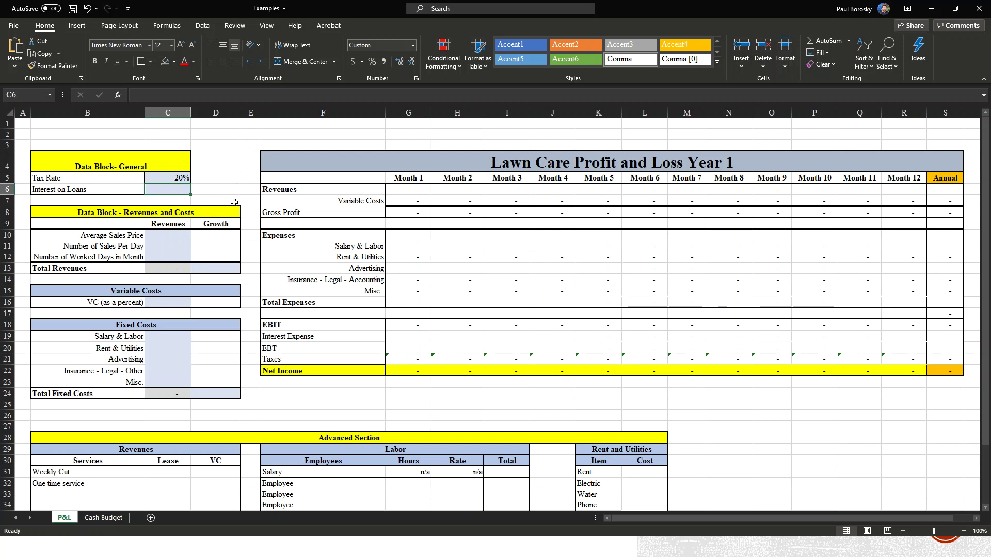
left_click(175, 178)
left_click(177, 189)
type("750")
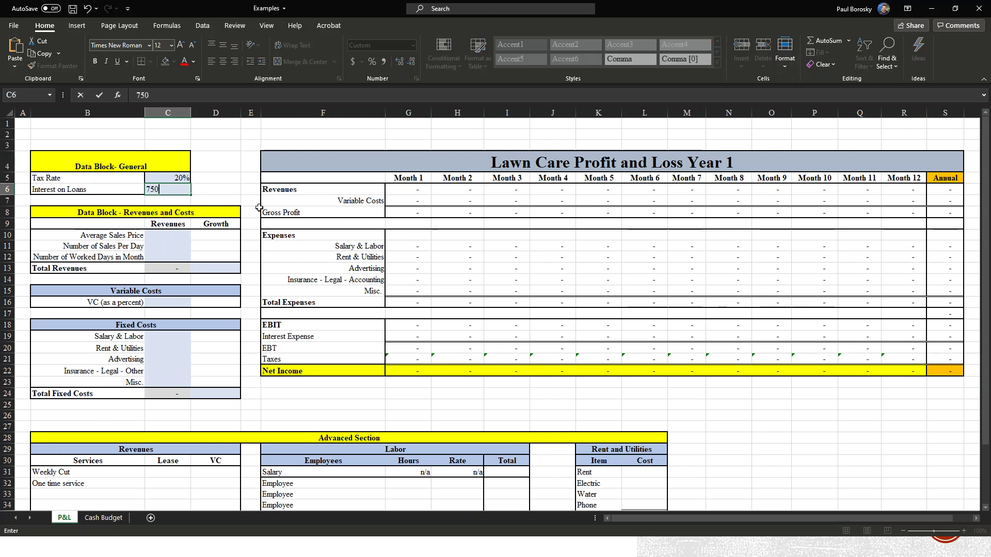
key("Return")
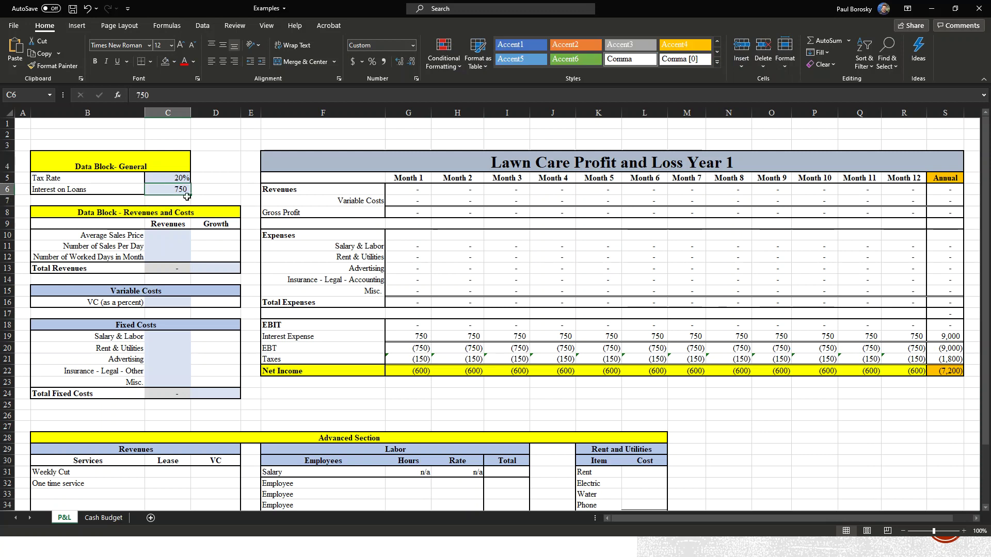
- Rename the Lease column header in the Advanced Section's Revenues table to Customers
left_click(156, 231)
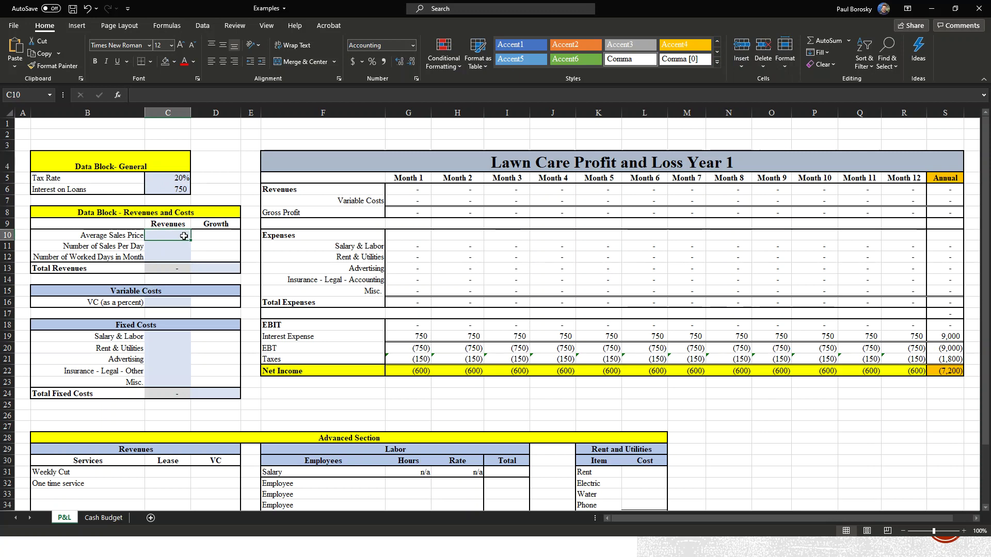
left_click(196, 257)
left_click(167, 233)
scroll(243, 250, "down", 4)
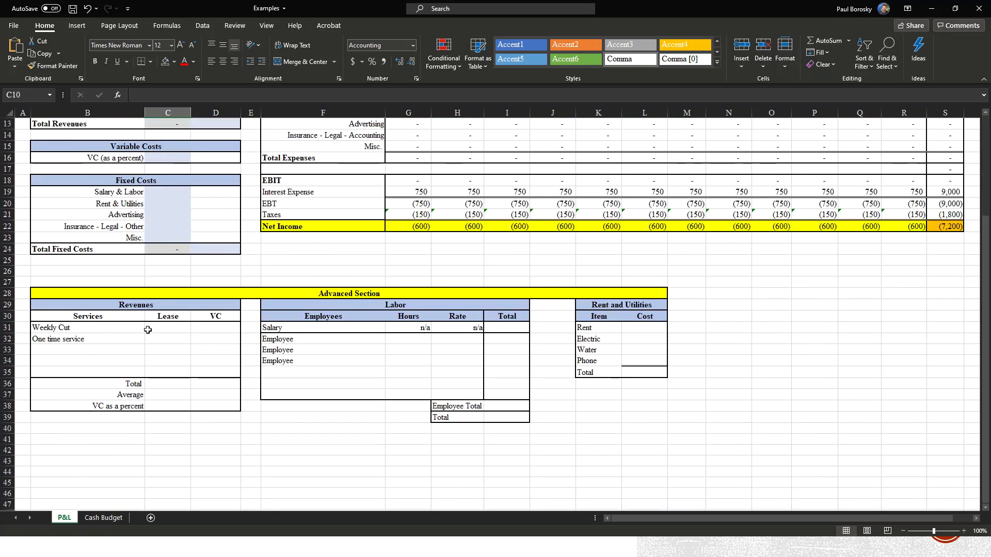
left_click(136, 326)
left_click(173, 320)
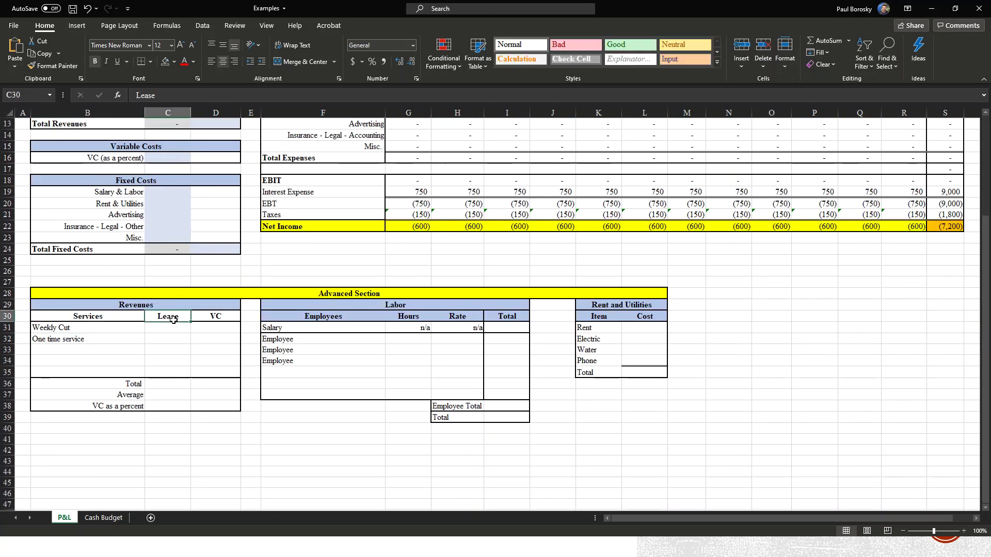
type("Cus")
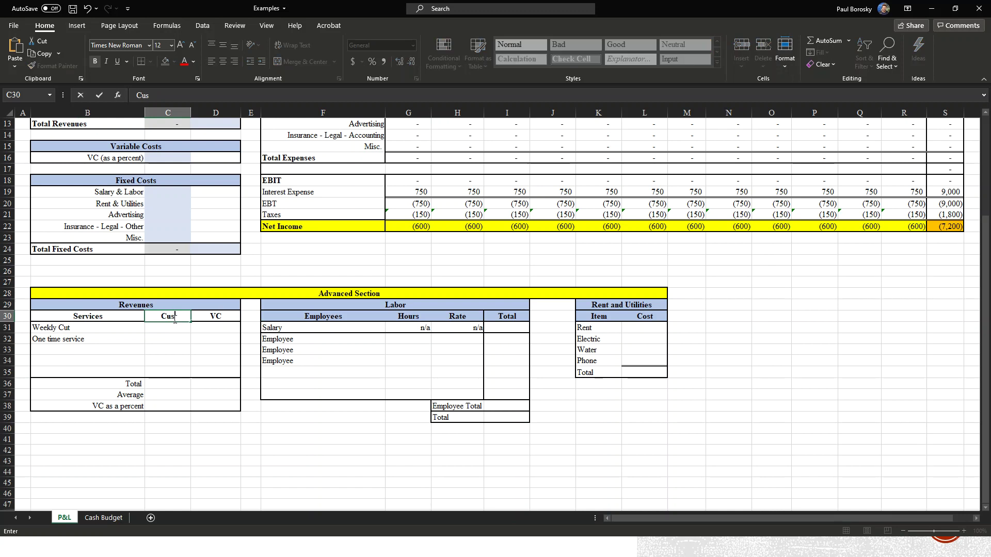
type("tomers")
key("Return")
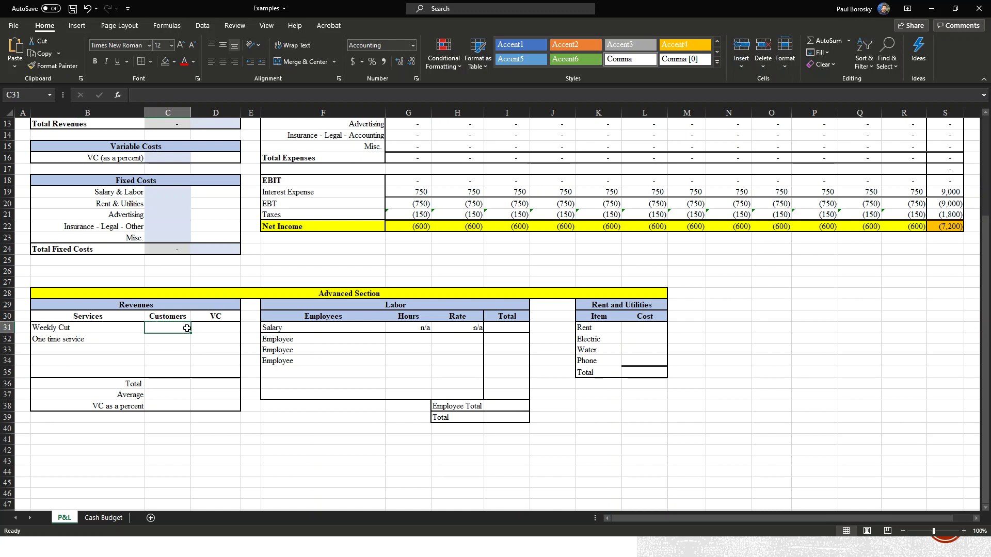
- Set the header between Services and VC in the Advanced Section's Revenues table to Price
left_click(182, 314)
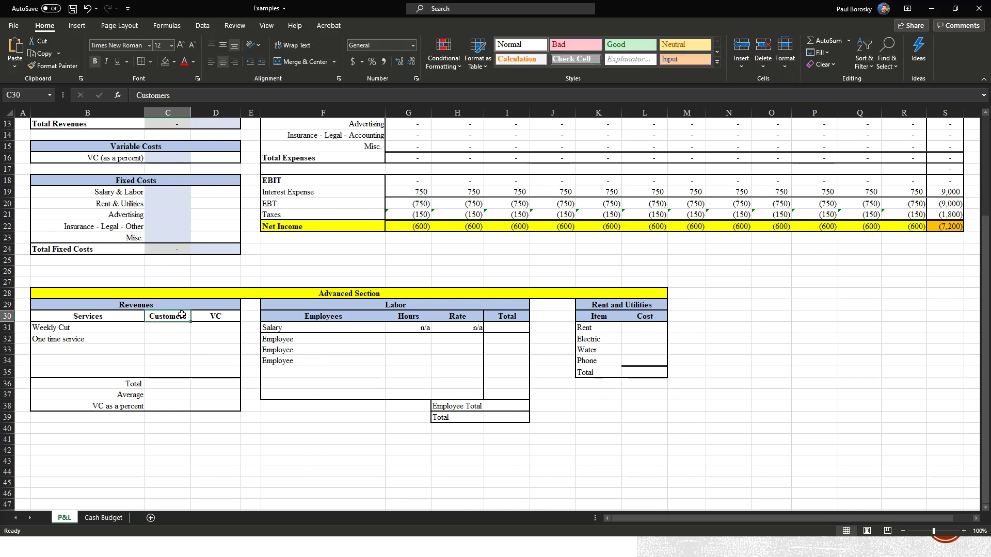
type("Price")
key("Tab")
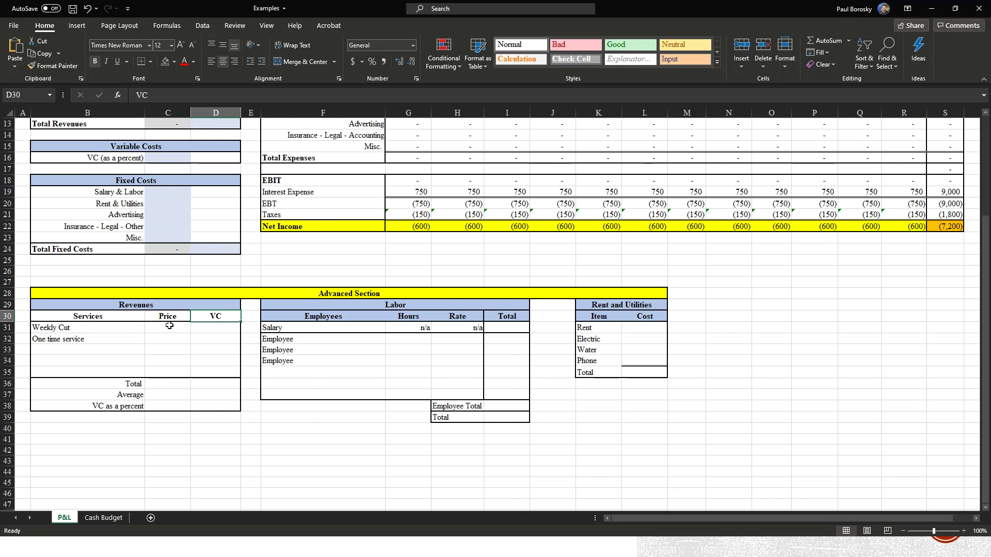
- Enter a price of 50 and a variable cost of 4 for the Weekly Cut service in the Revenues table
left_click(172, 328)
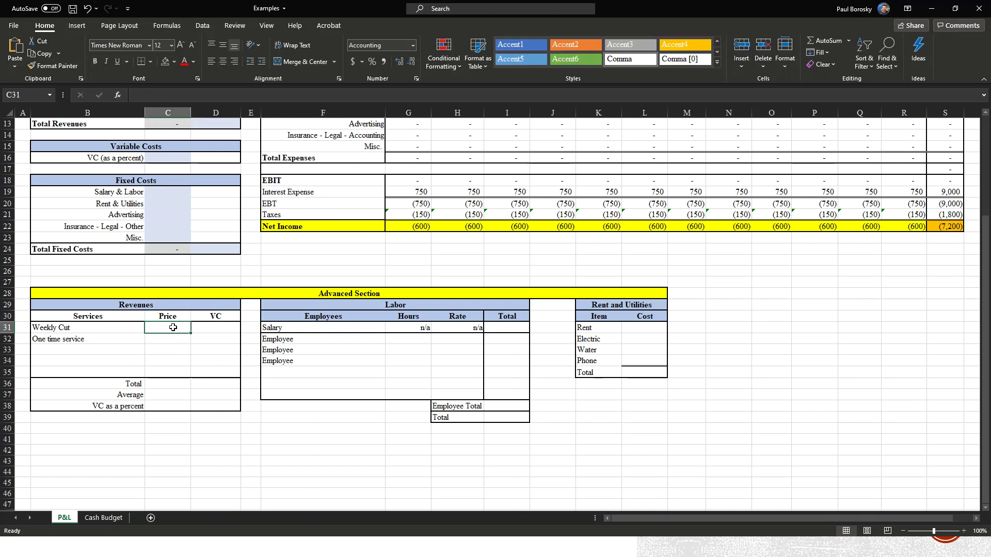
type("5")
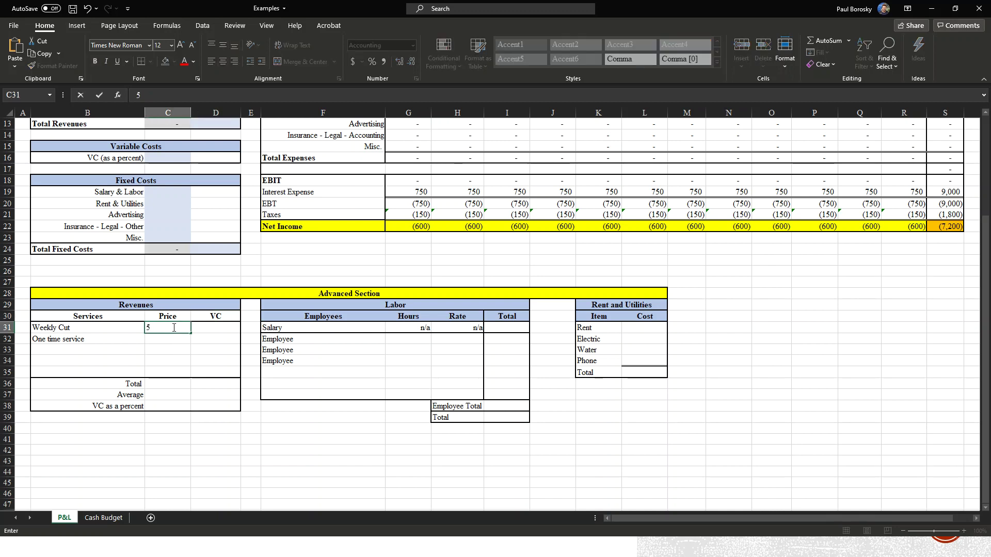
type("50")
key("Return")
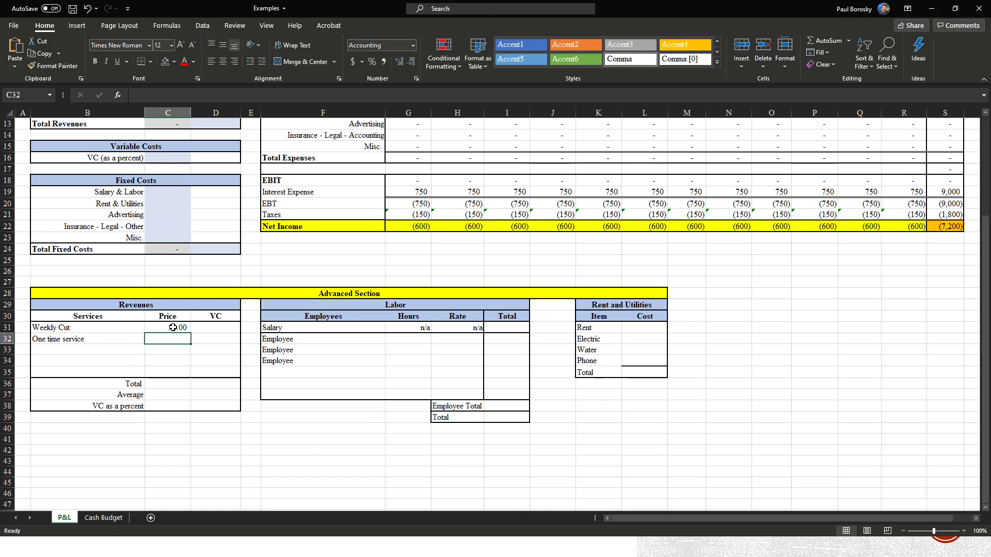
left_click(161, 329)
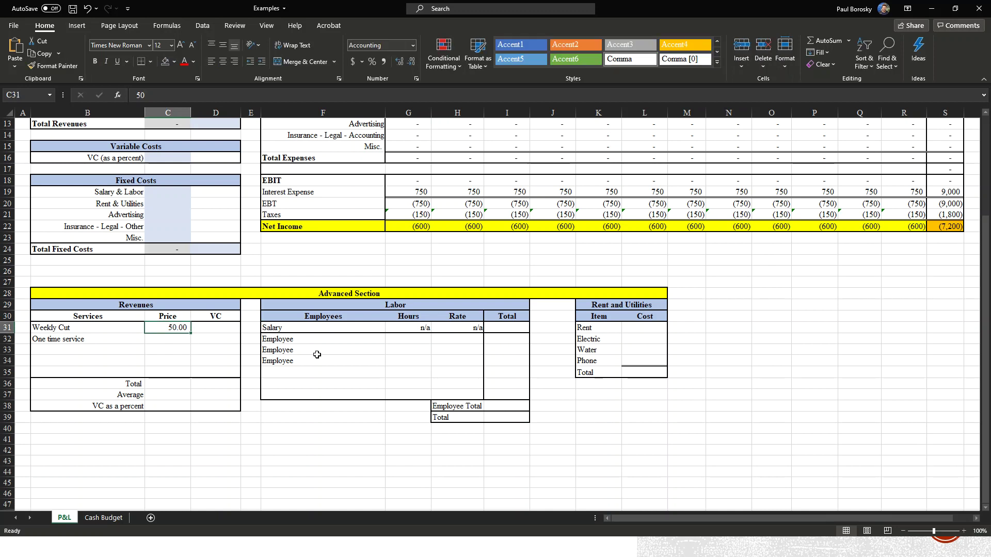
left_click(230, 327)
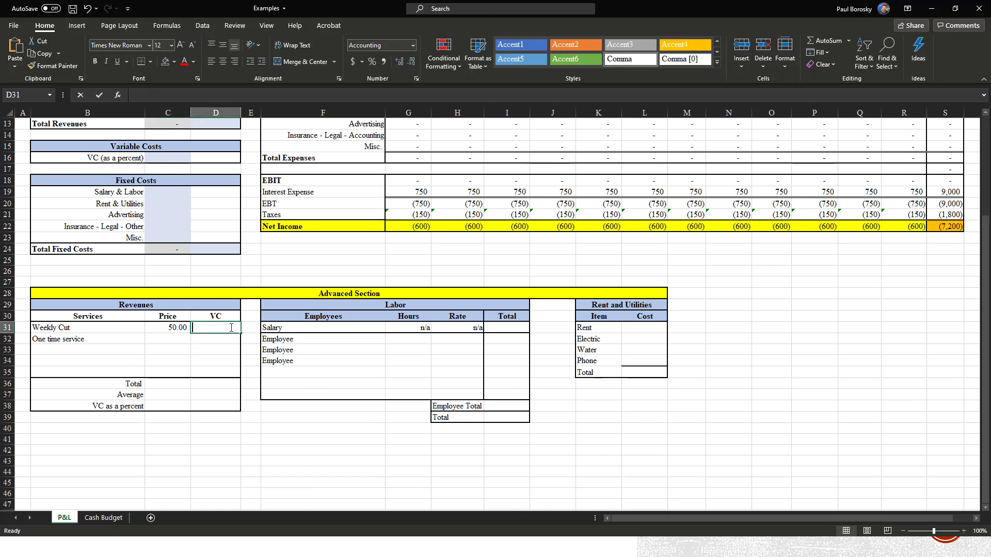
type("4")
key("Return")
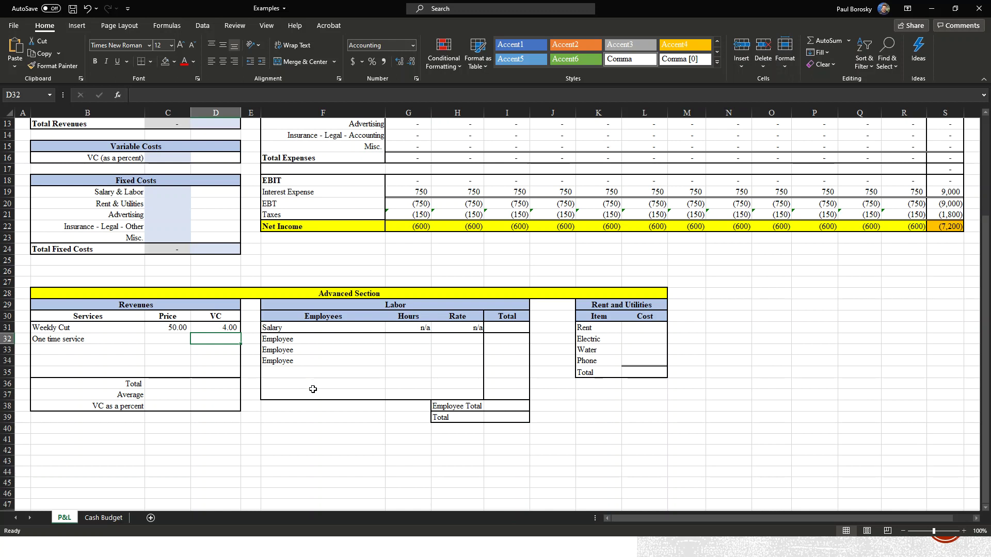
left_click(220, 329)
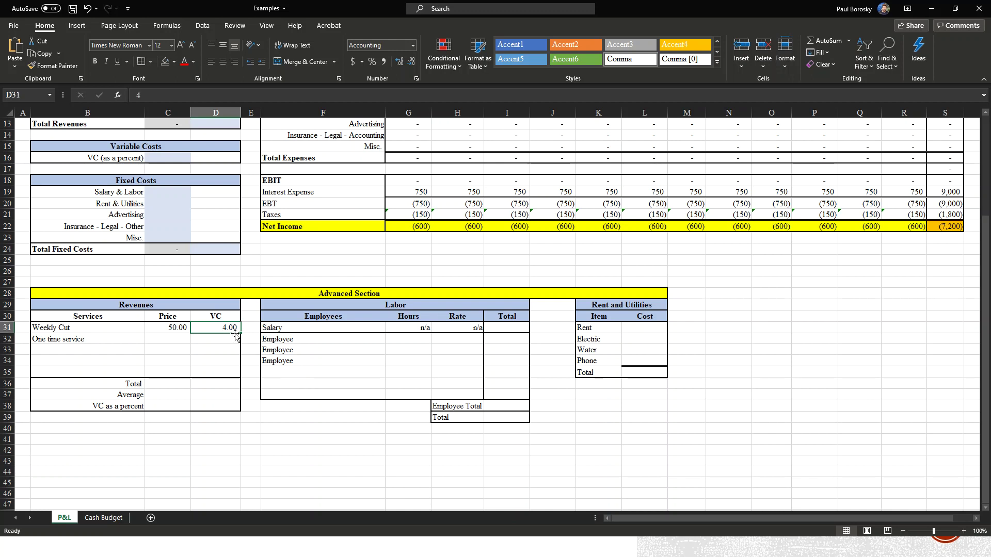
left_click(181, 343)
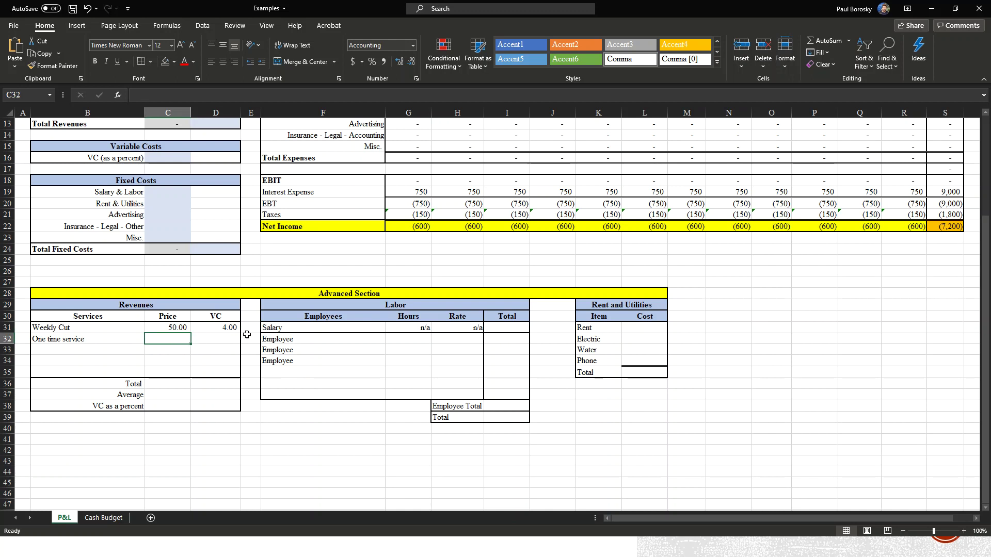
- Enter a price of 75 and a variable cost of 4 for the One time service in the Revenues table
type("75")
key("Return")
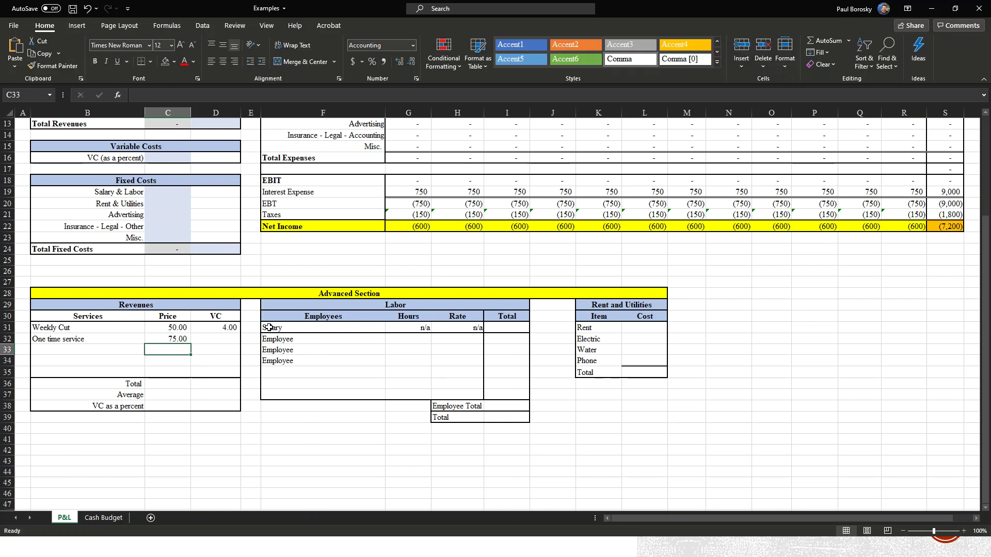
left_click(230, 341)
type("4")
key("Return")
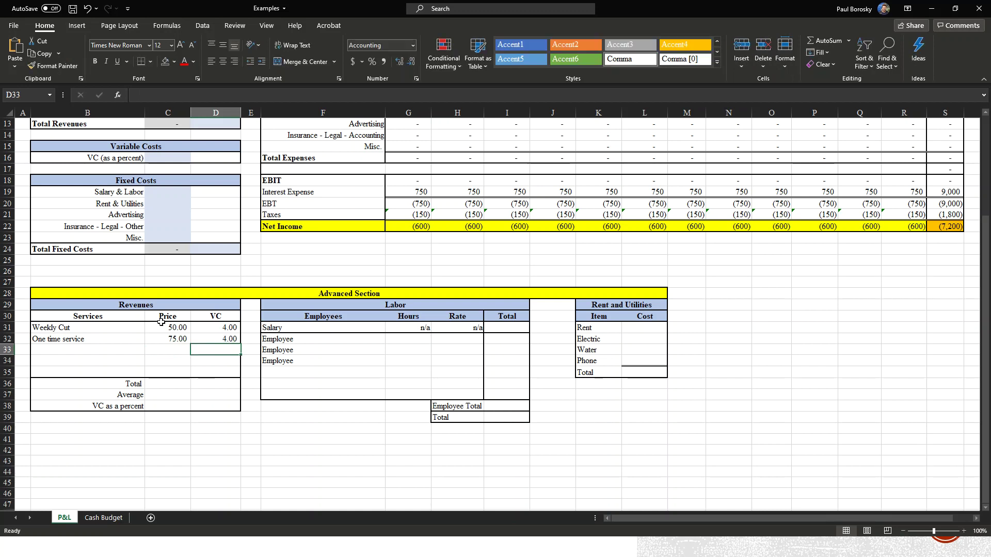
- Total the Price column of the Advanced Section's Revenues table in C36 with =sum(C31:C32)
left_click(175, 385)
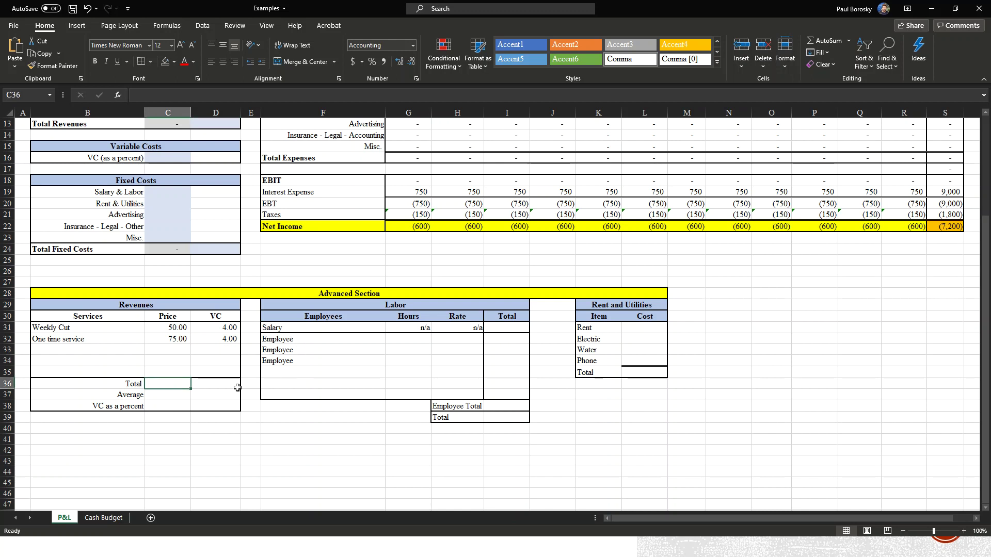
type("=sum(")
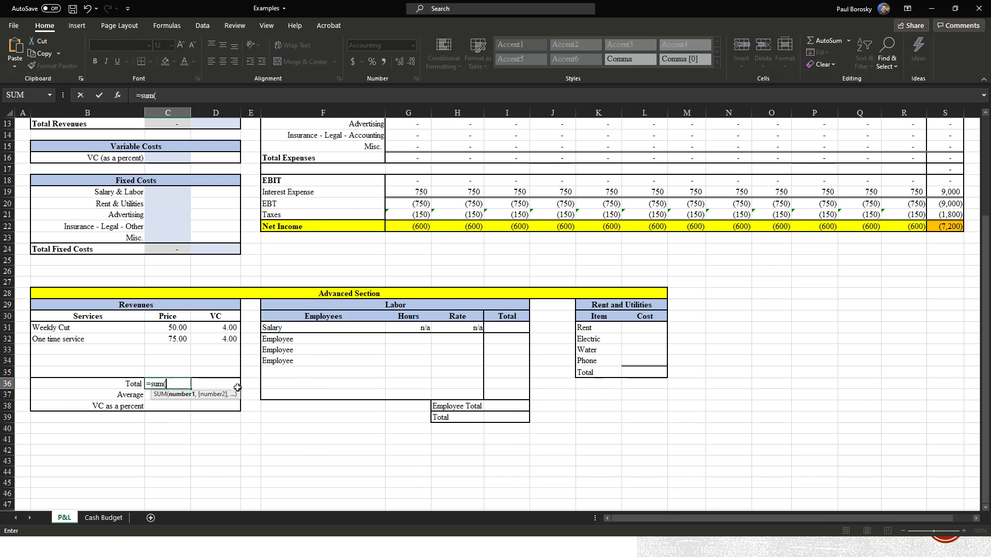
left_click_drag(177, 327, 177, 338)
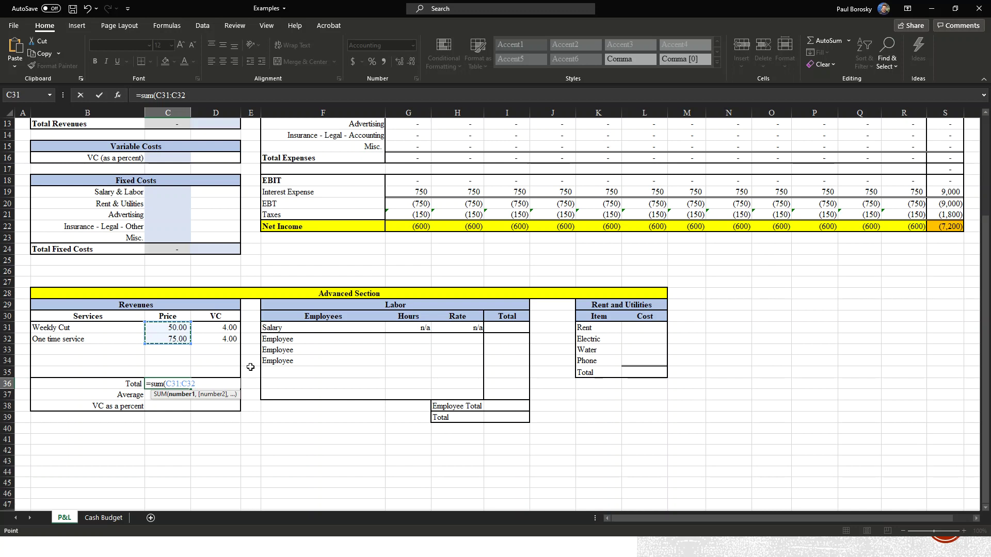
type(")")
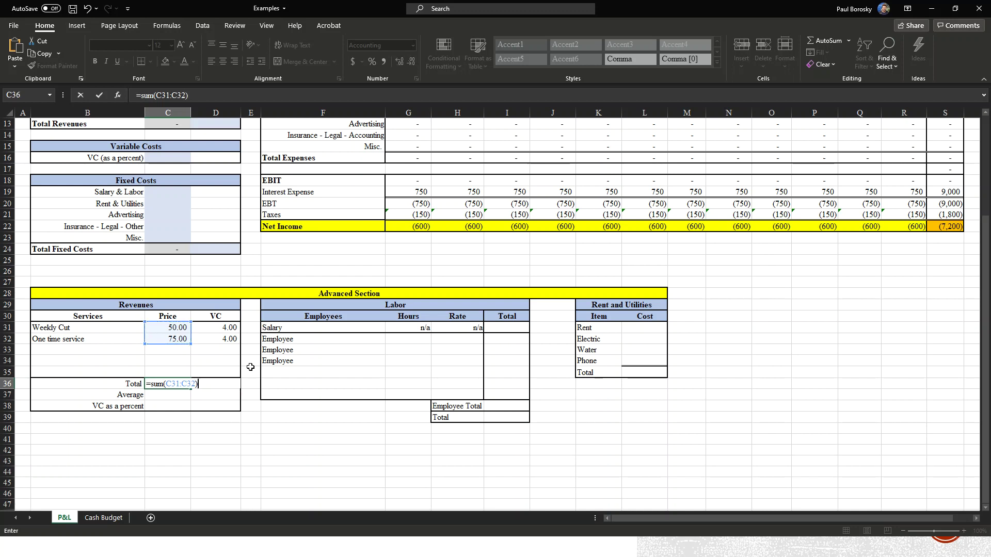
key("Return")
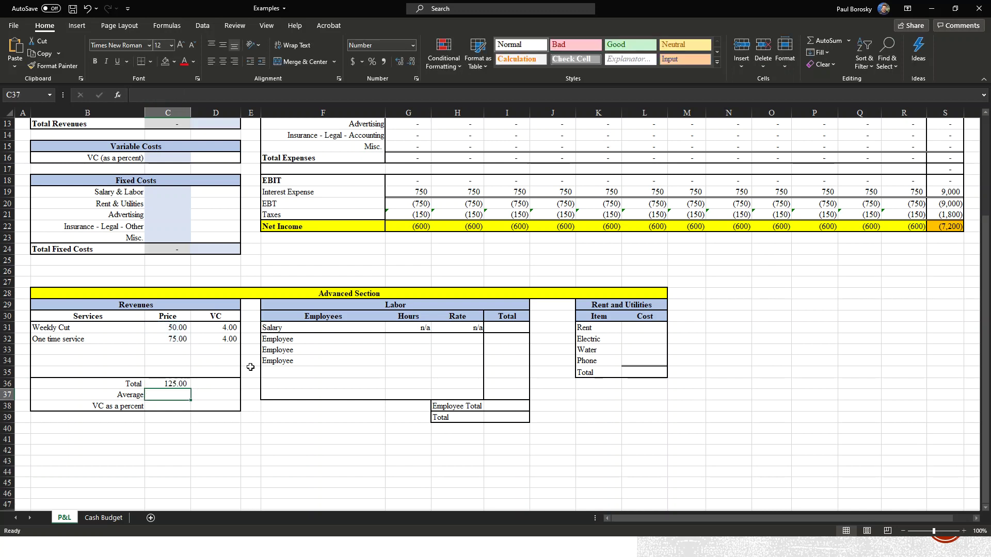
- Total the VC column of the Revenues table in D36 with =sum(D31:D32)
left_click(214, 382)
type("=")
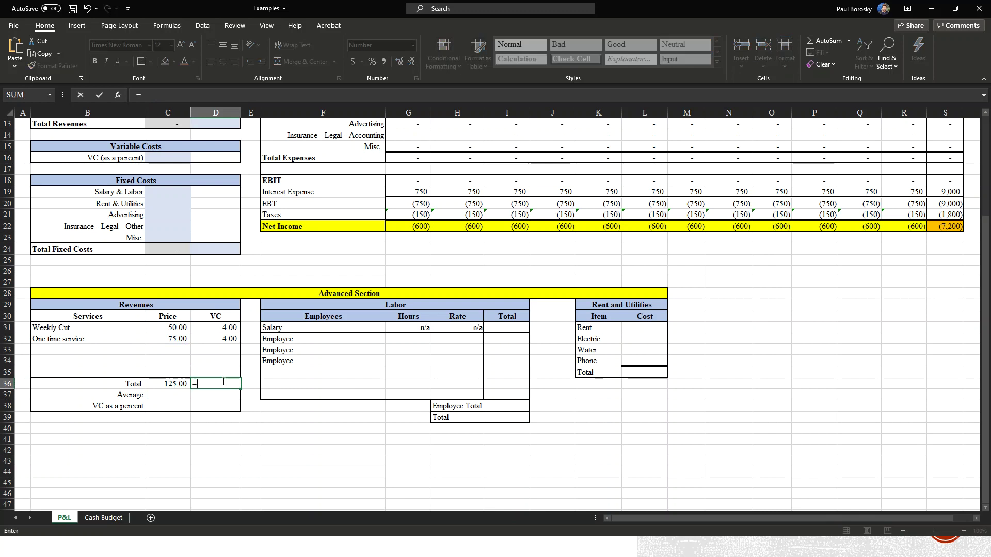
type("sum")
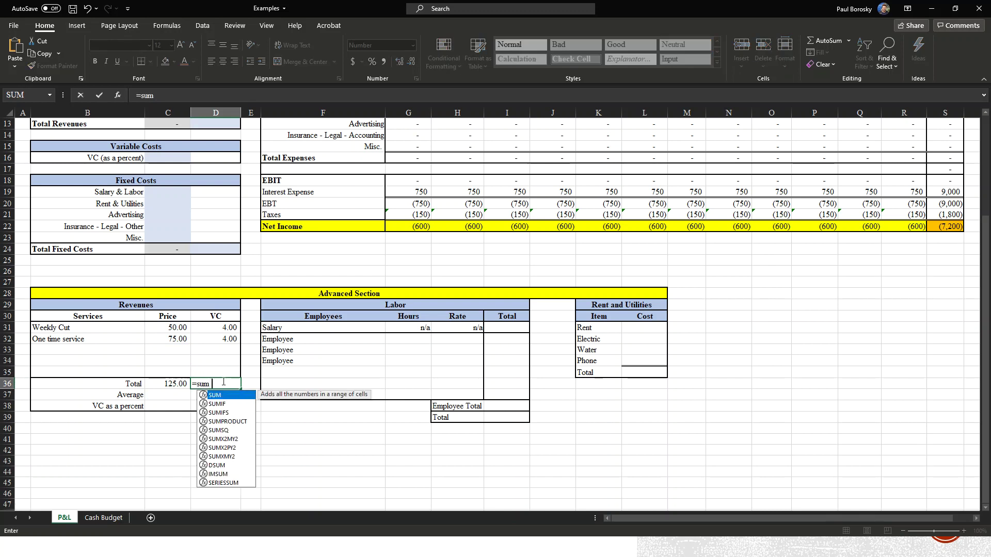
type("(")
left_click_drag(206, 327, 206, 338)
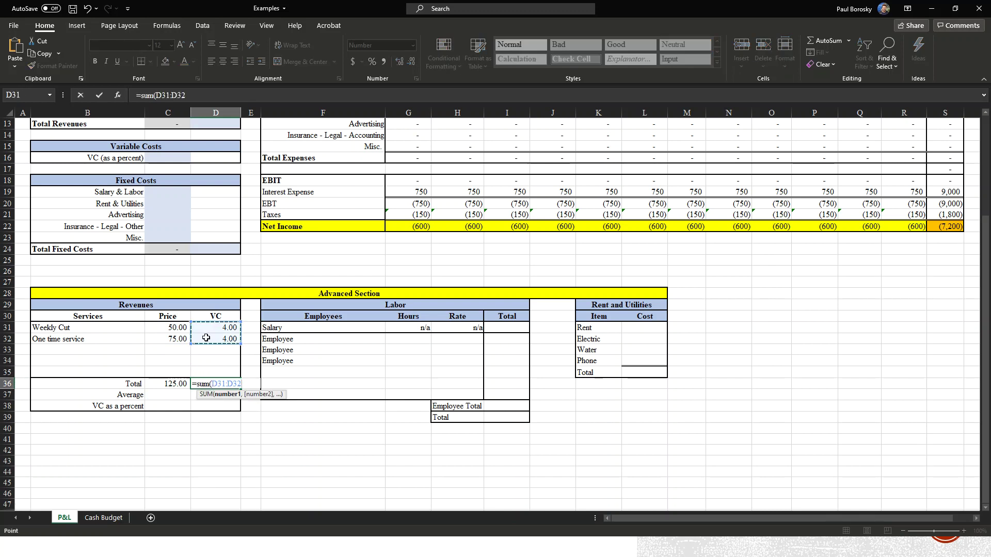
type(")")
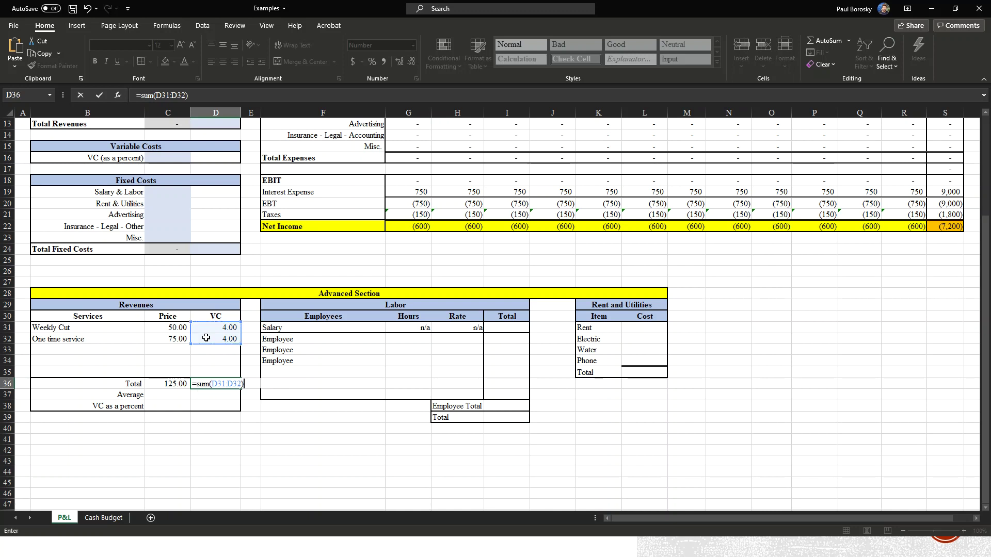
key("Return")
- Calculate the average price in C37 by dividing the price total by two with =C36/2
left_click(175, 385)
left_click(180, 395)
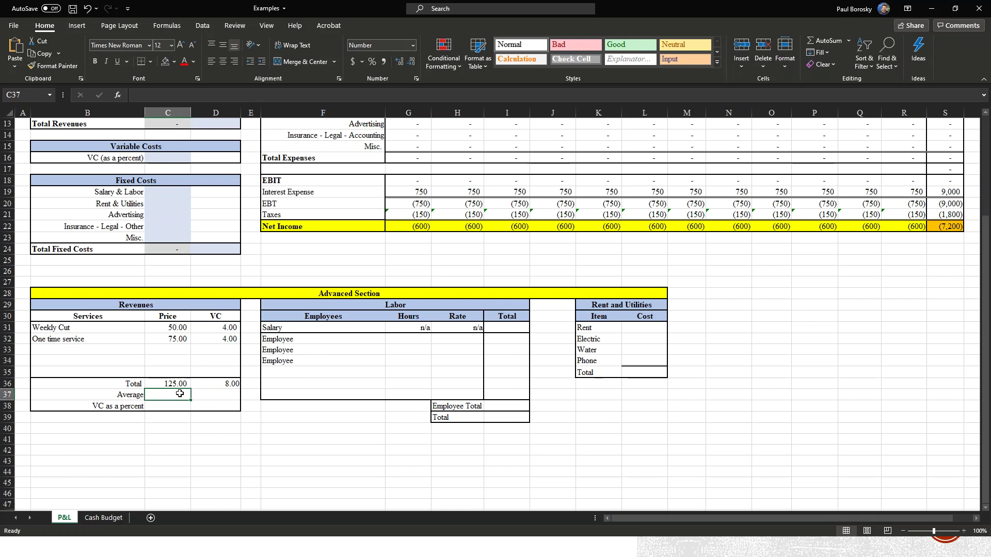
type("=")
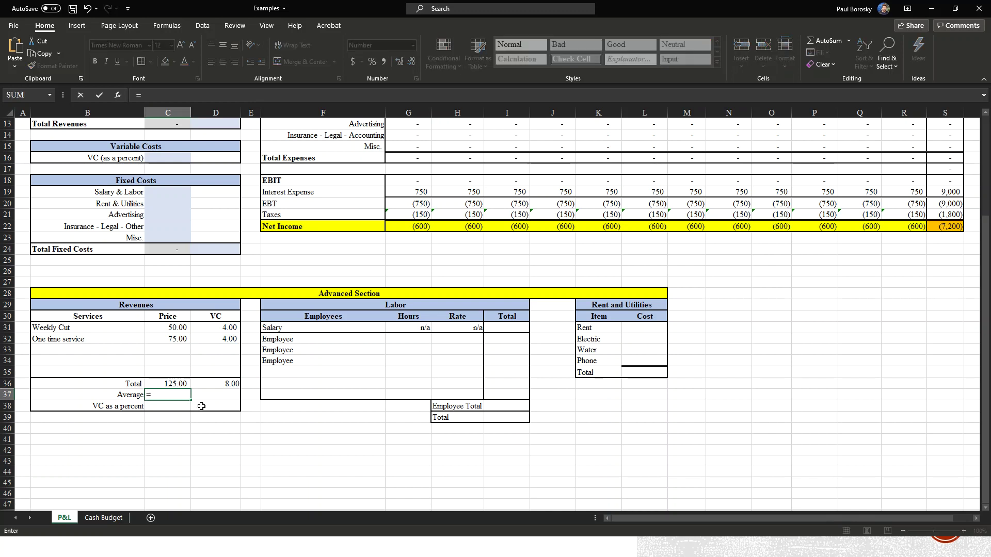
left_click(173, 382)
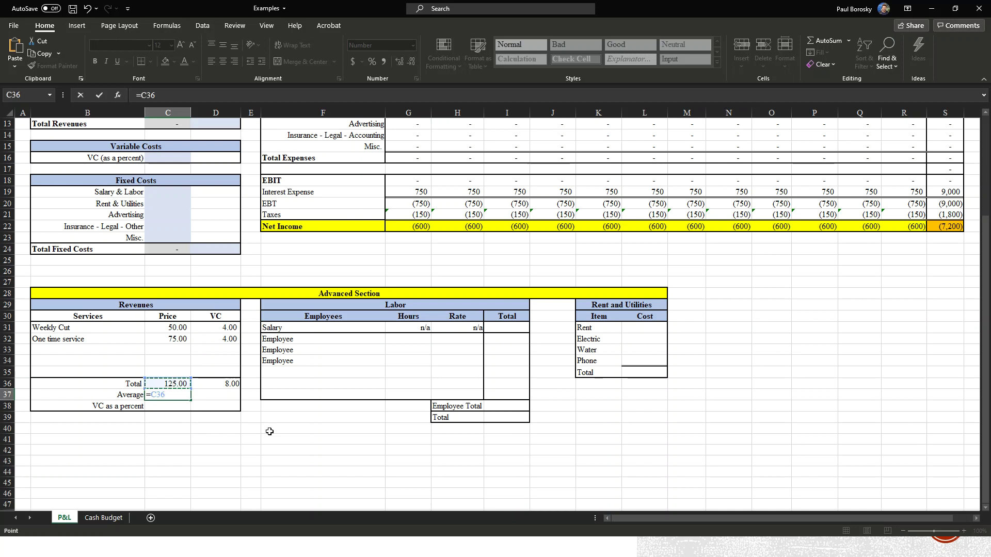
type("/")
type("2")
key("Return")
- Calculate the average variable cost in D37 with the formula =D36/2
left_click(217, 393)
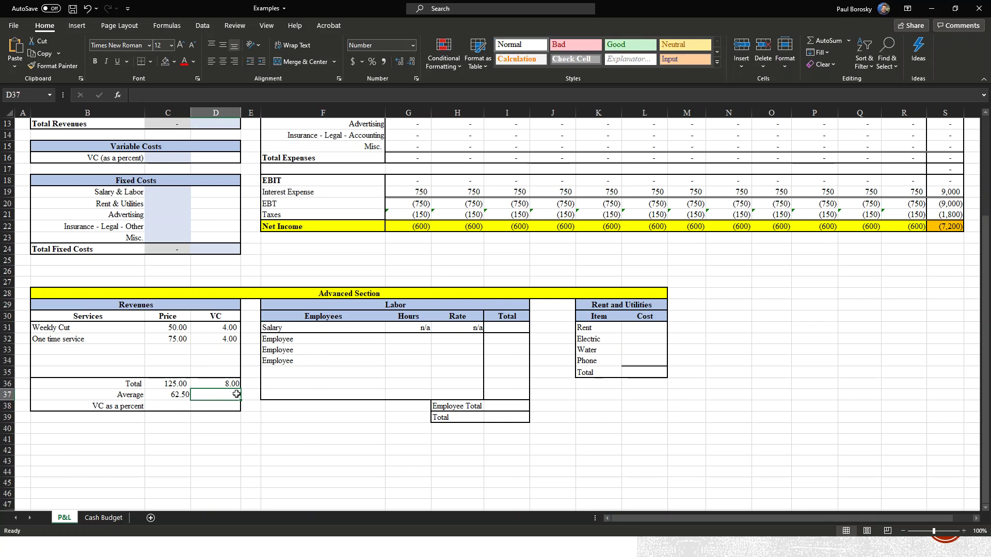
type("=")
left_click(230, 384)
type("/2")
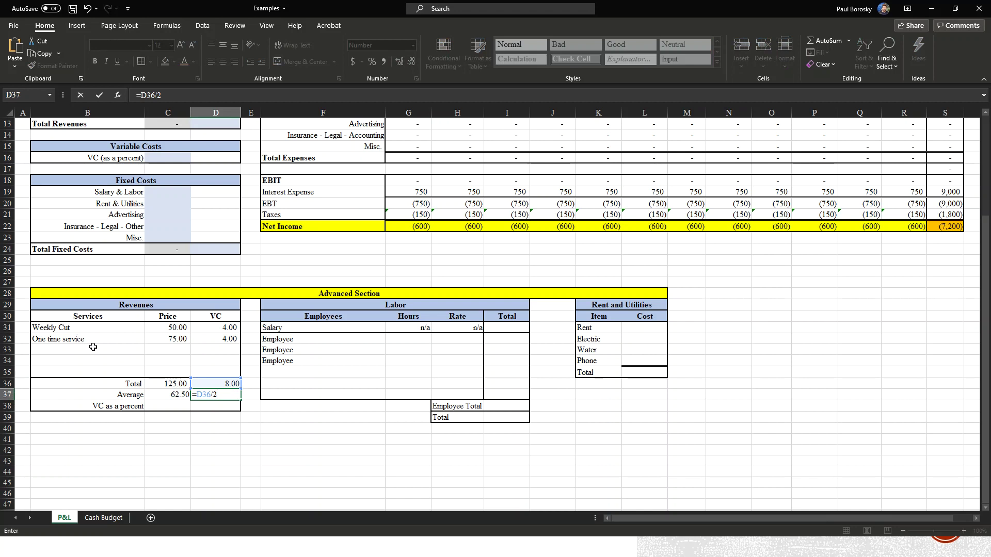
key("Return")
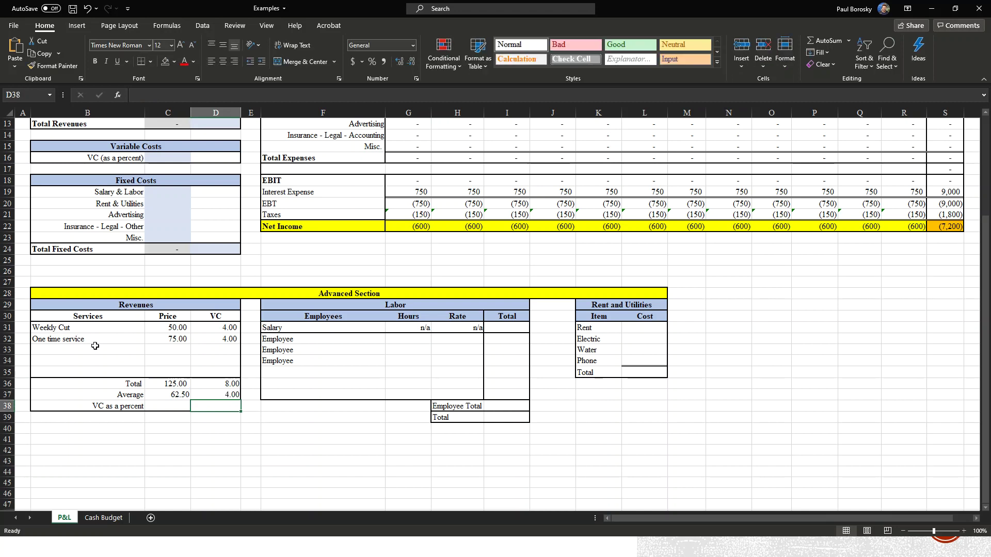
- Calculate VC as a percent in C38 by dividing average variable cost by average price with =D37/C37
left_click(183, 408)
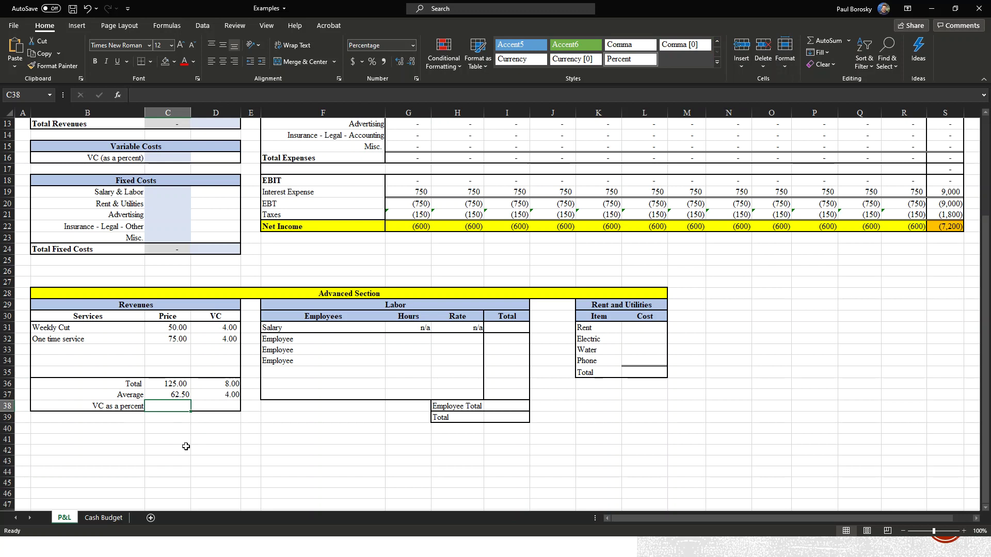
type("=")
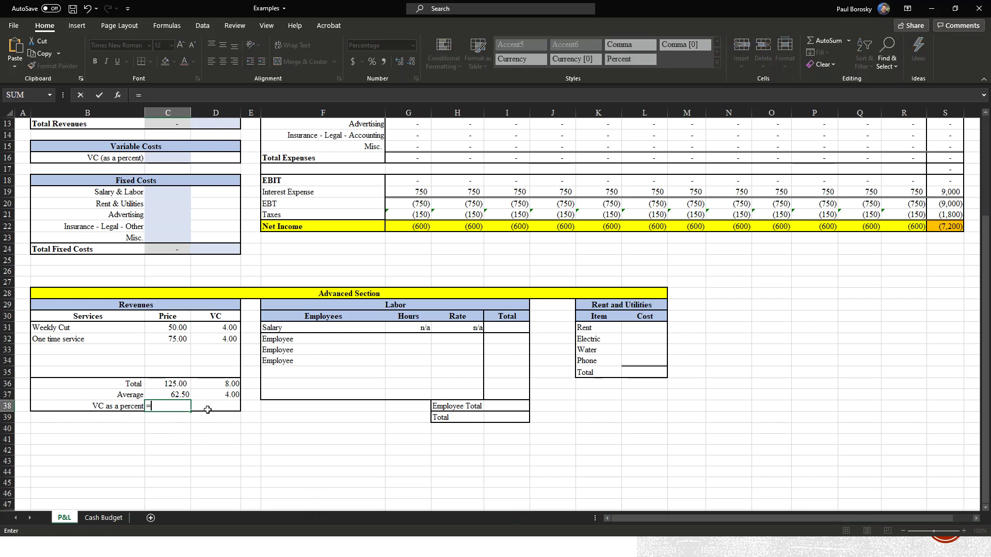
left_click(232, 398)
type("/")
left_click(172, 390)
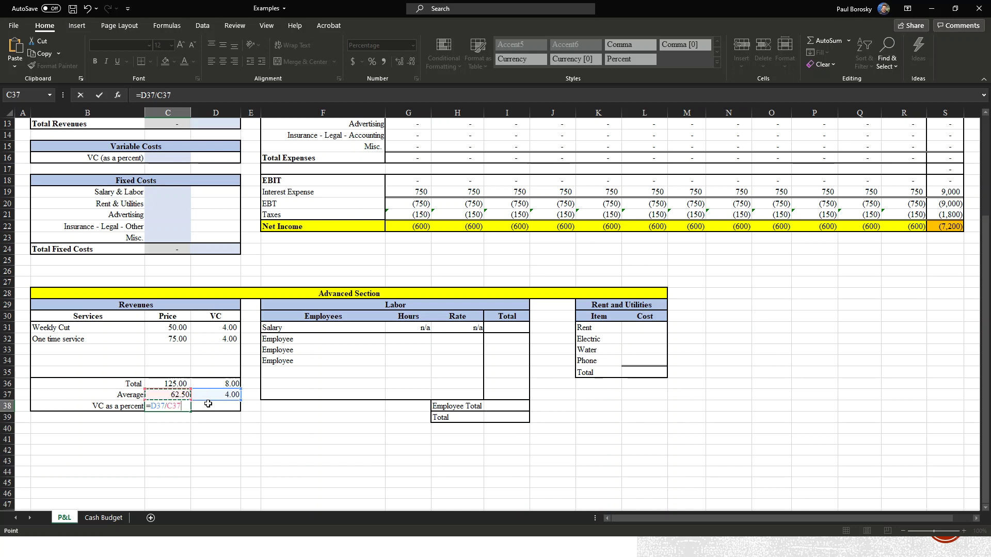
key("Return")
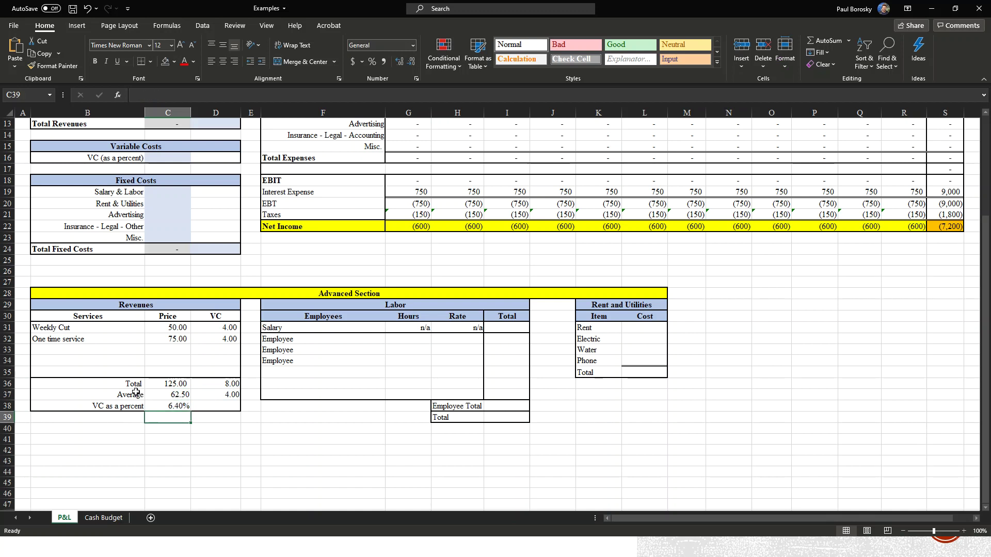
- Link Average Sales Price in the Revenues and Costs data block to the Advanced Section's average price with =C37
scroll(129, 387, "up", 4)
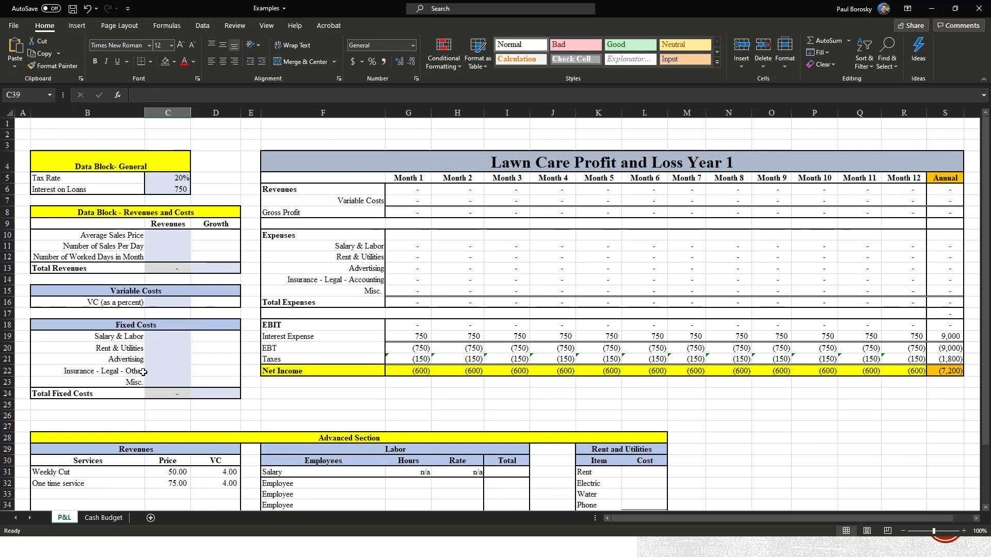
left_click(174, 233)
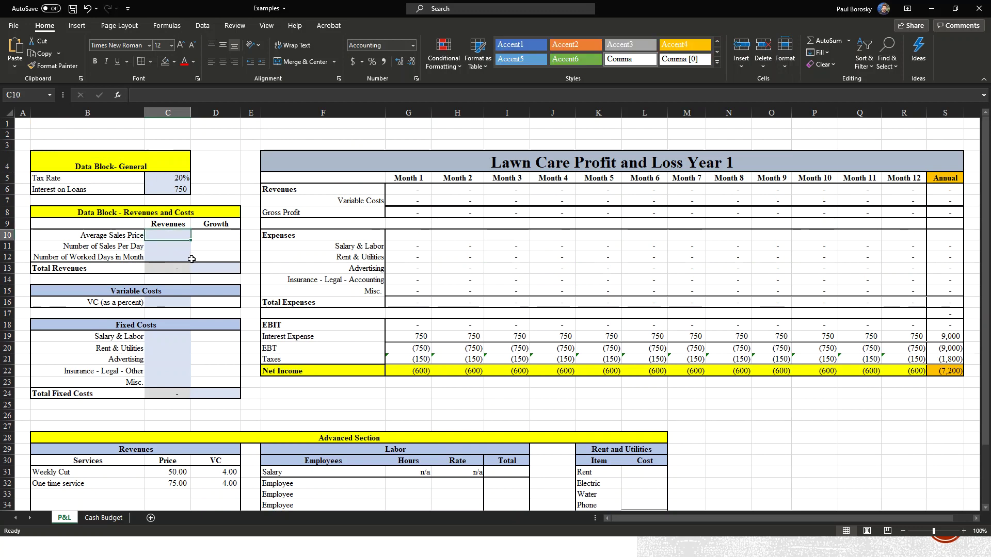
scroll(191, 293, "down", 2)
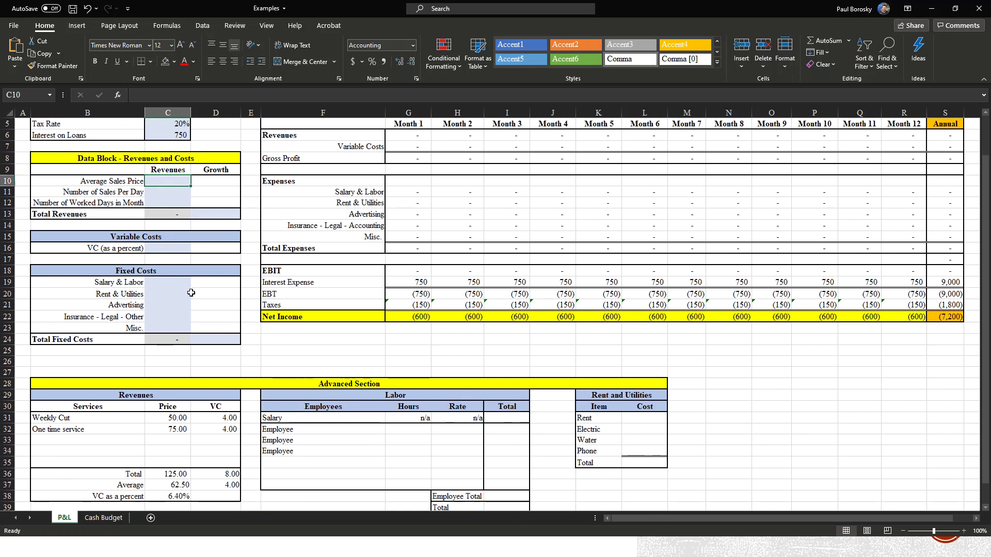
type("=")
scroll(185, 296, "down", 3)
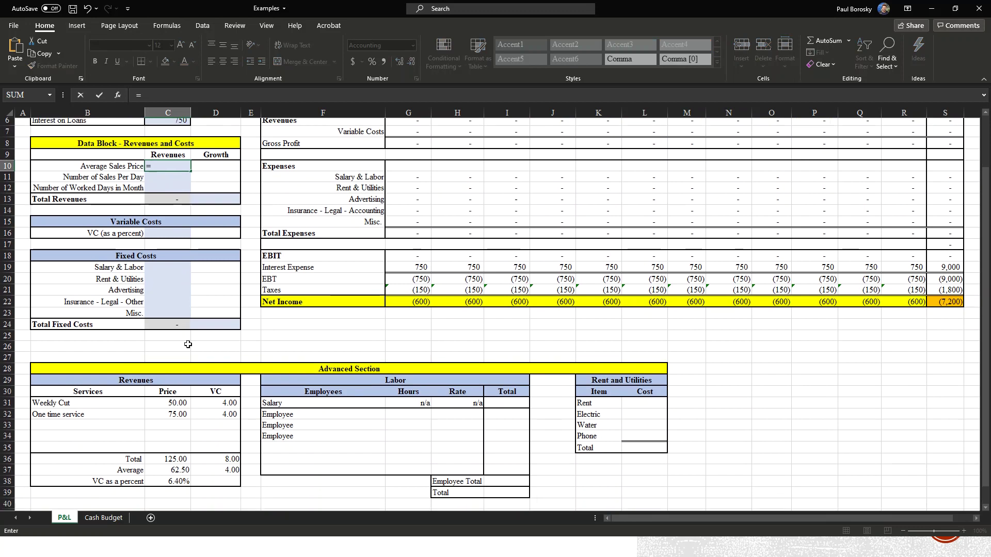
left_click(176, 396)
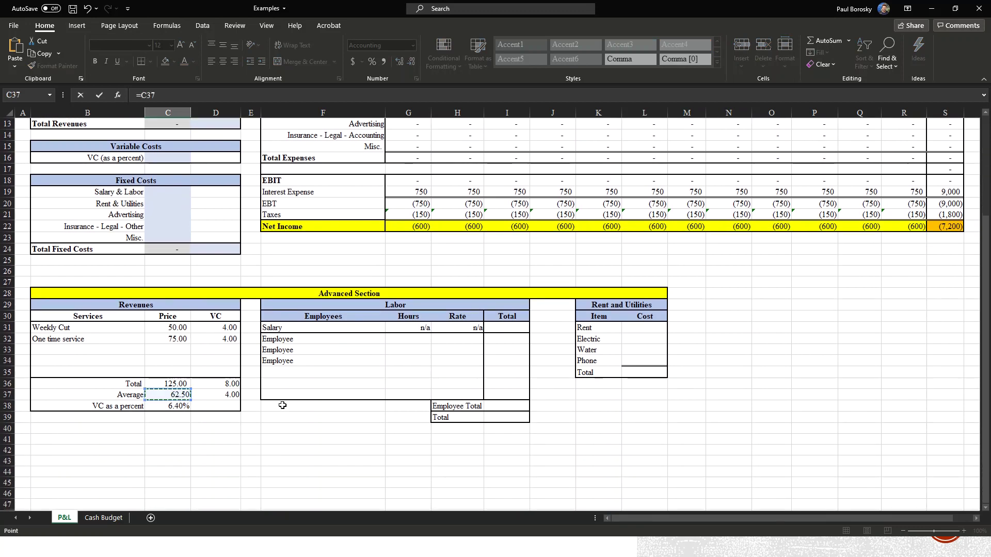
key("Return")
- Set Number of Sales Per Day to 35 and Number of Worked Days in Month to 4.333 in the data block
scroll(190, 353, "up", 4)
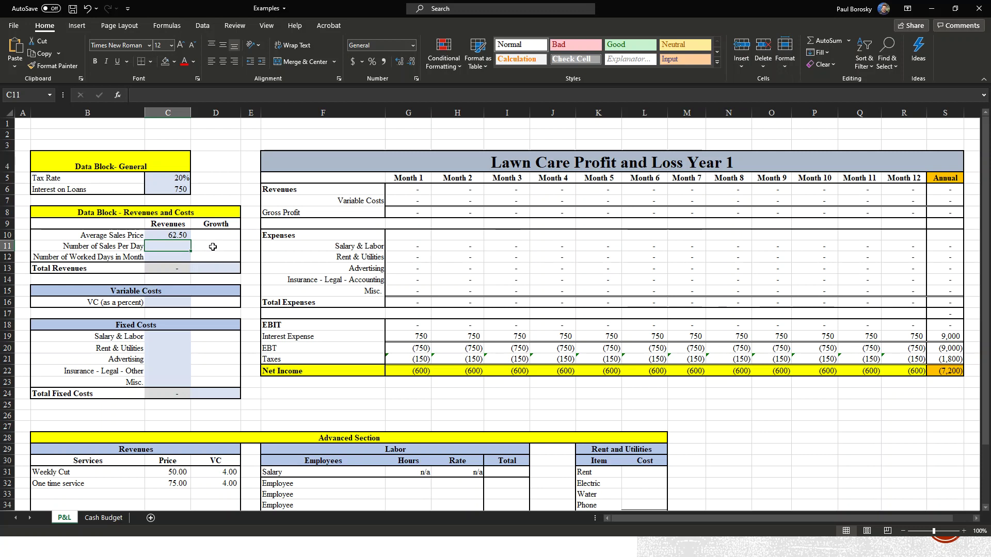
type("35")
key("Return")
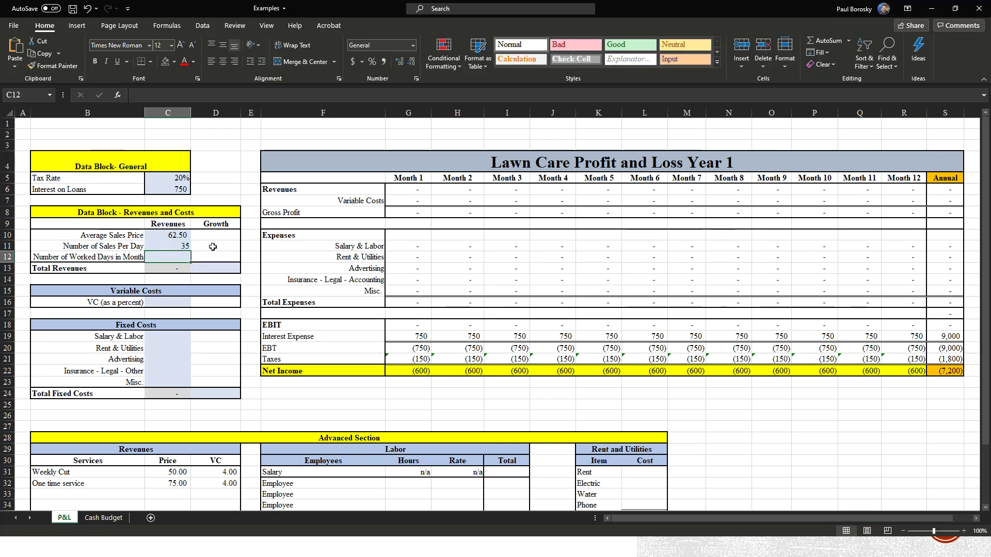
left_click(176, 243)
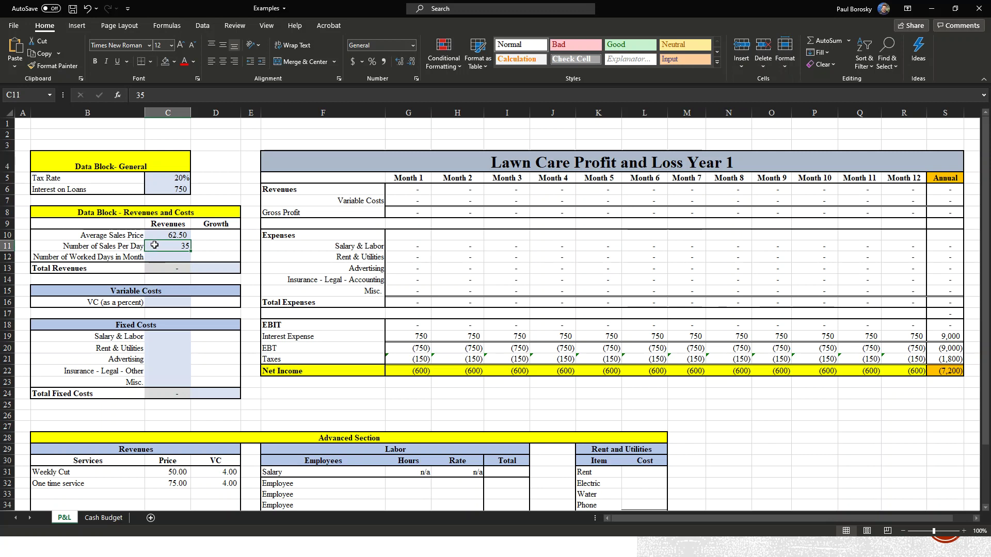
left_click(181, 257)
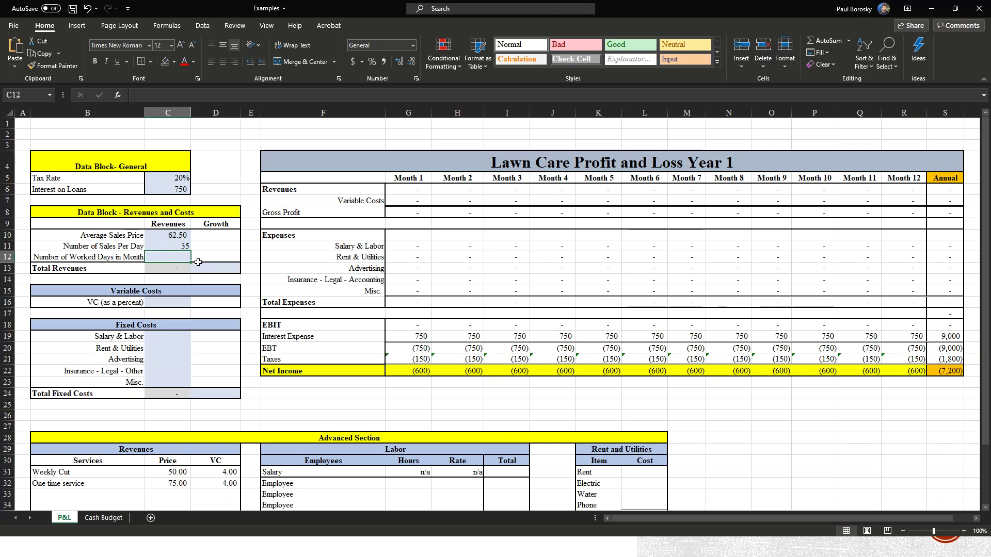
type("4.333")
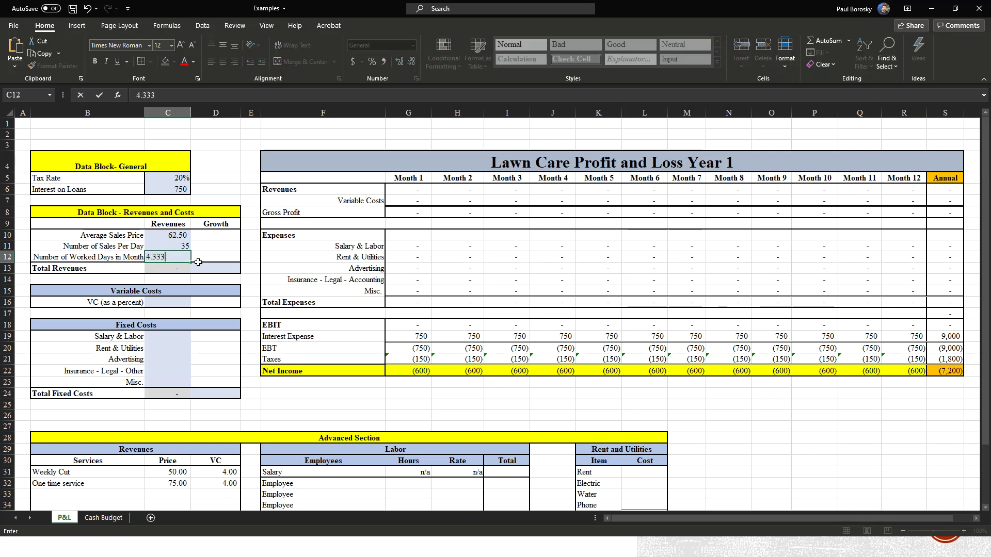
key("Return")
- Review the Total Revenues formula and the sales price, sales per day and worked days entries it uses
left_click(178, 279)
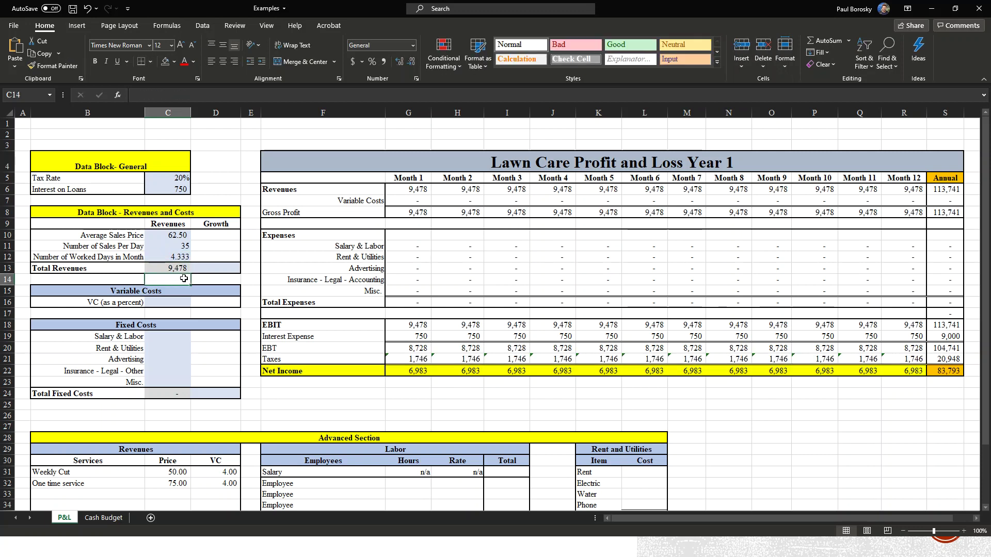
key("Up")
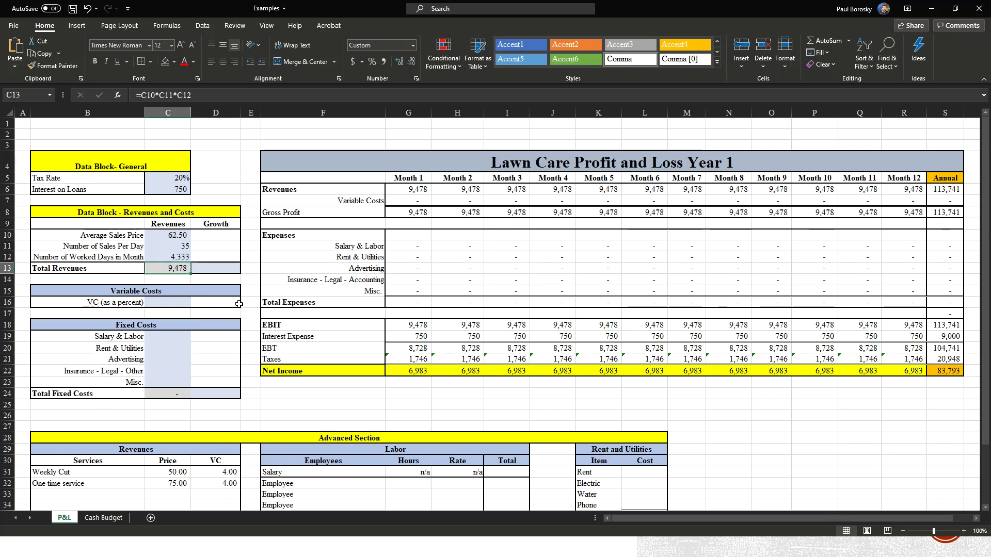
left_click(187, 302)
left_click(181, 248)
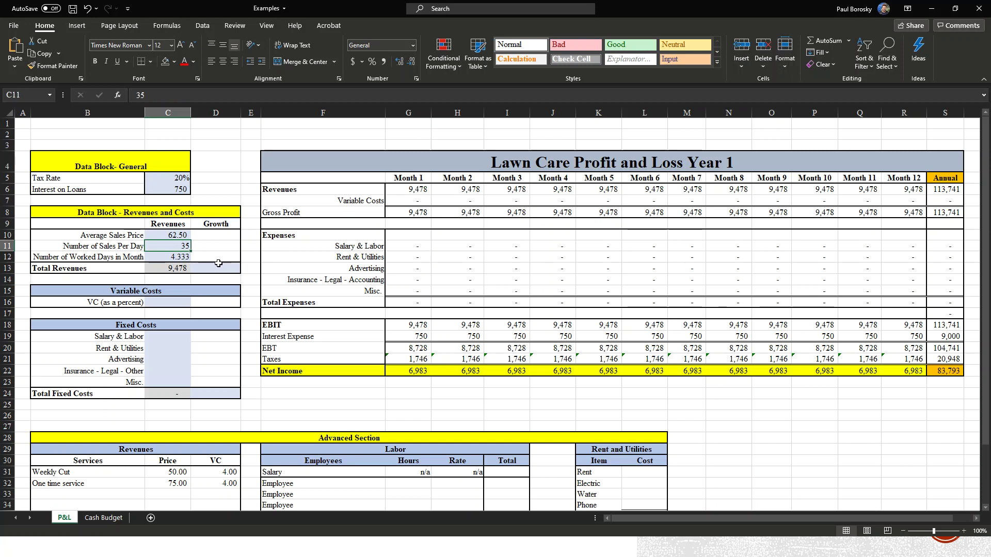
left_click(189, 236)
left_click(184, 254)
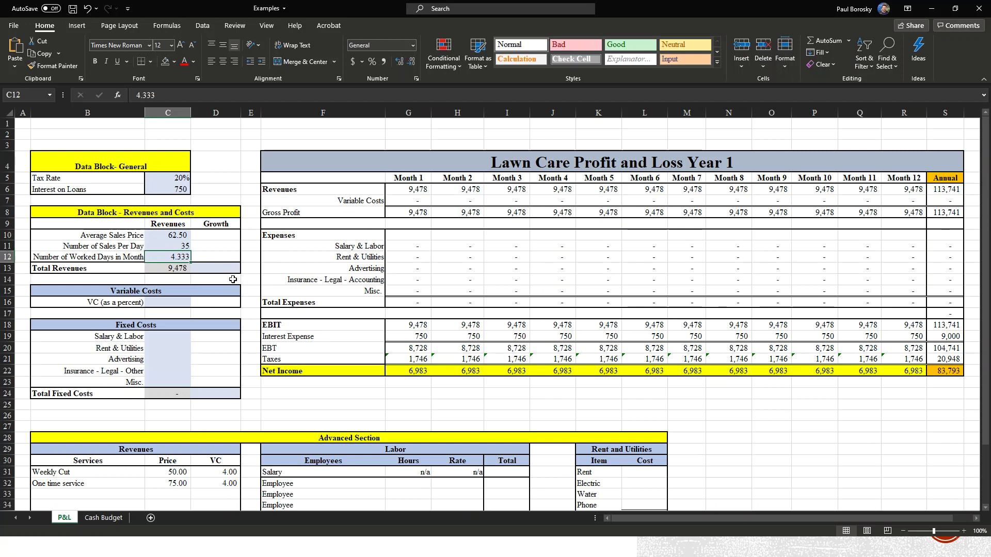
- Try a 5% growth rate for Total Revenues in the Revenues and Costs data block
left_click(205, 265)
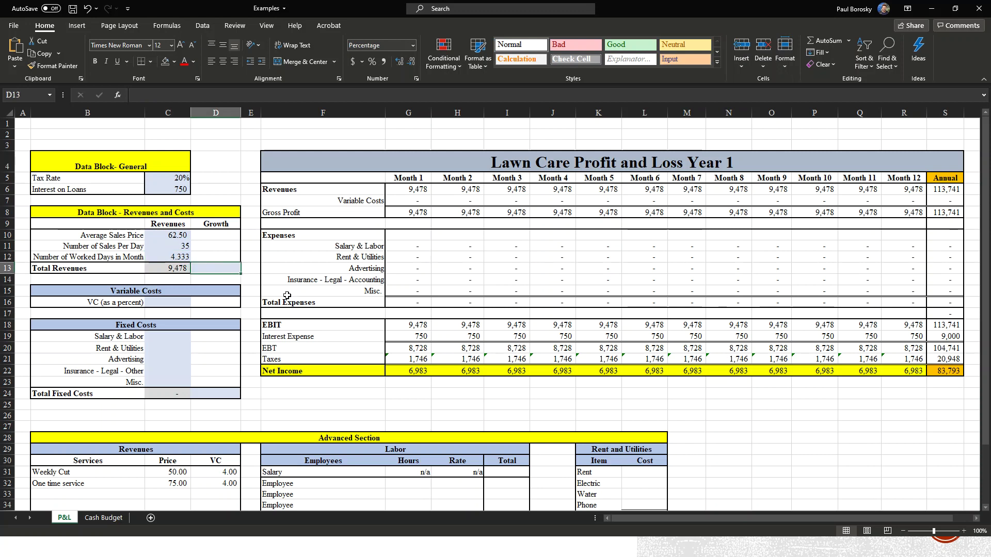
type("5")
key("Return")
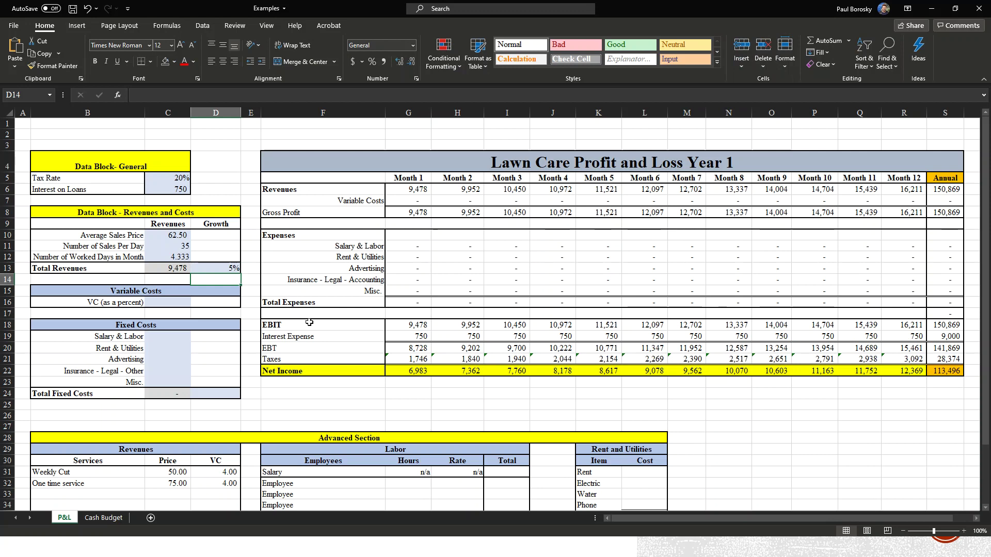
- Set the Total Revenues growth rate to 3% in D13
left_click(232, 270)
type("3")
key("Return")
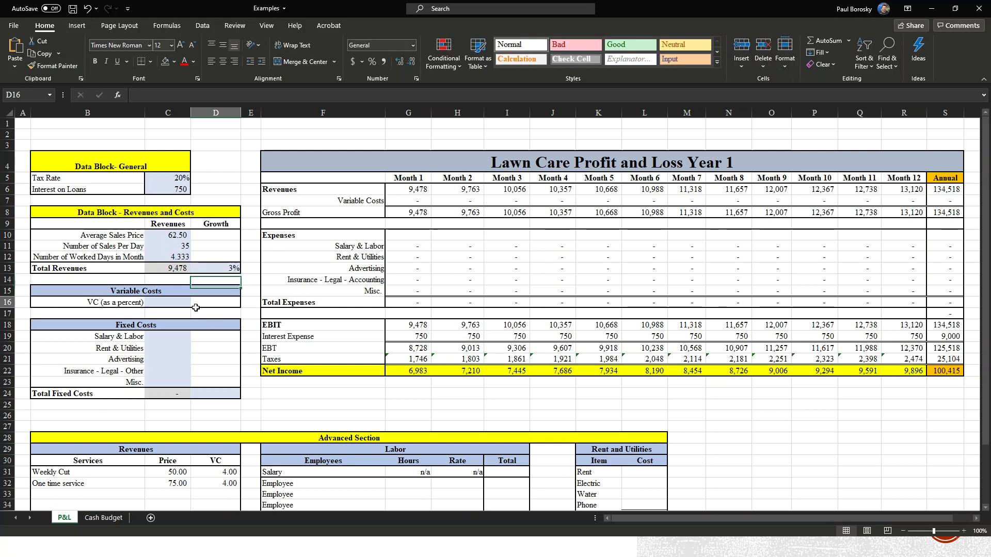
- Link VC (as a percent) in the Variable Costs block to the Advanced Section's VC percentage with =C38
left_click(172, 302)
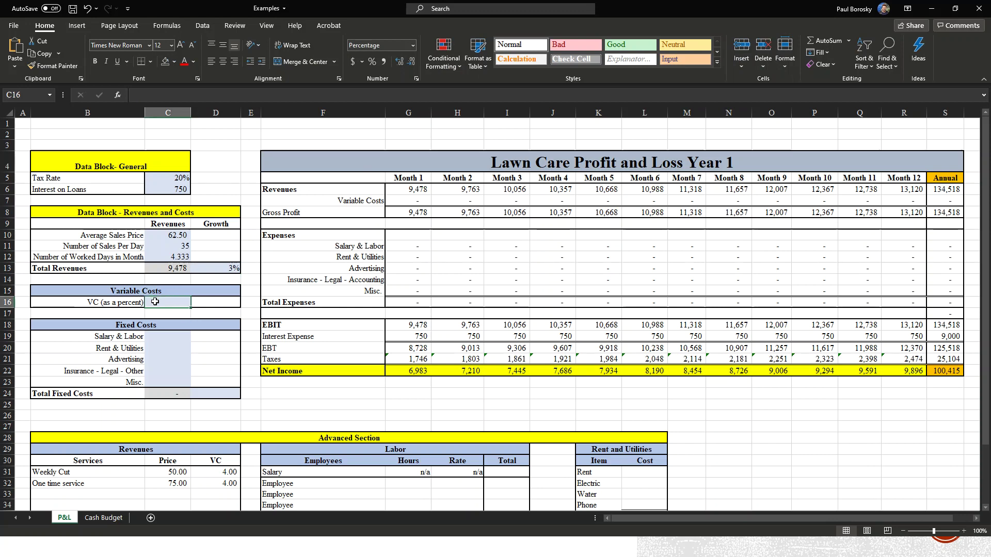
type("=")
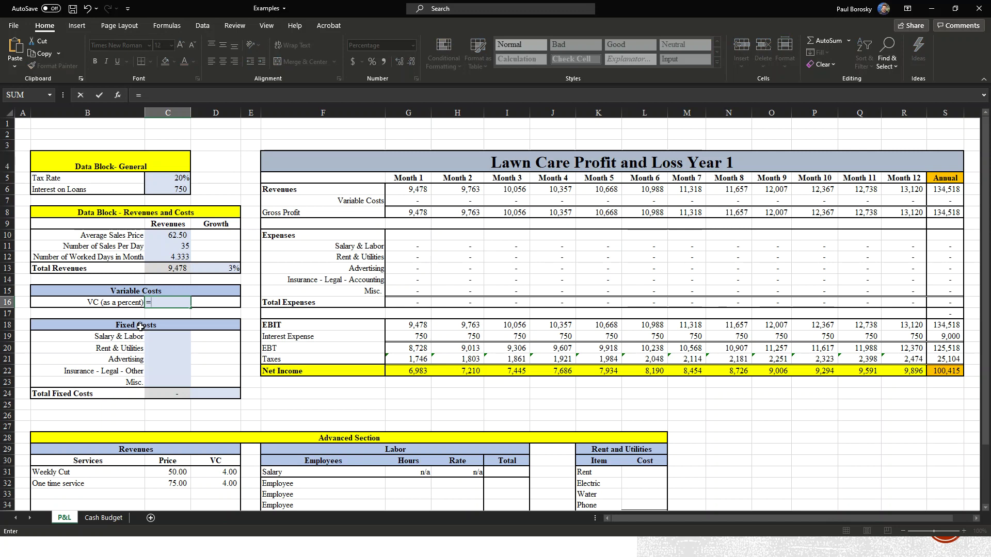
scroll(143, 328, "down", 2)
scroll(143, 328, "down", 1)
left_click(170, 450)
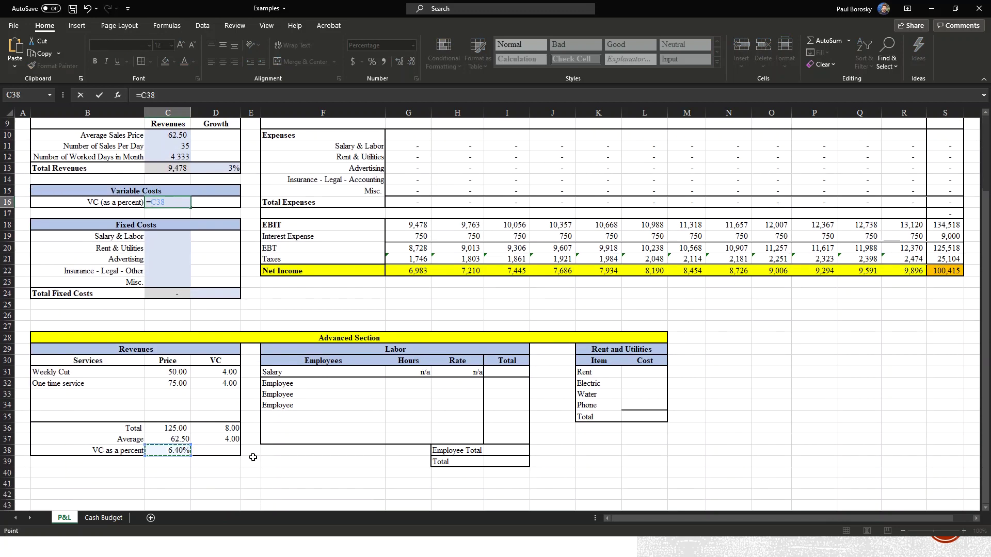
key("Return")
- Enter the Rent and Utilities costs in the Advanced Section: Rent 750, Electric 70, Water 35 and Phone 110
left_click(163, 235)
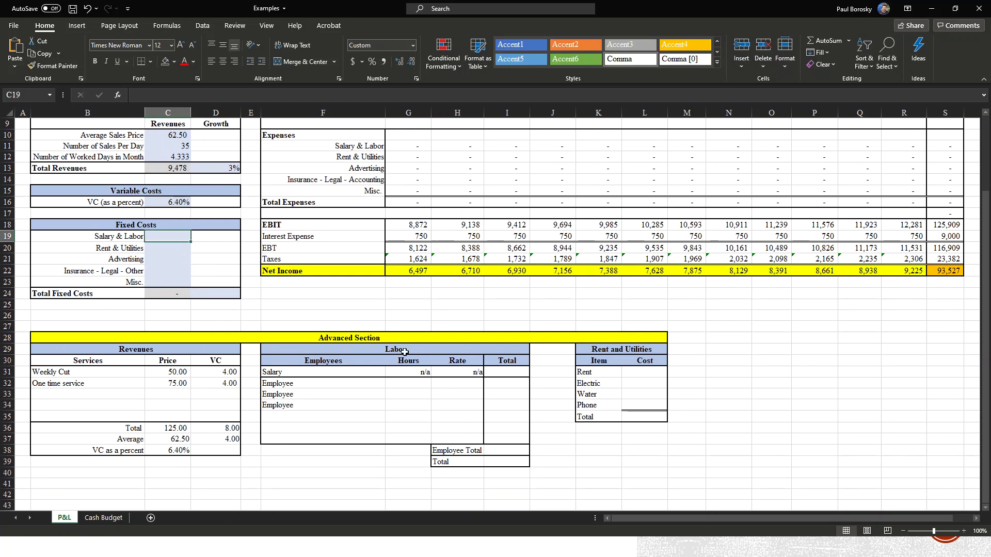
left_click(684, 375)
left_click(657, 375)
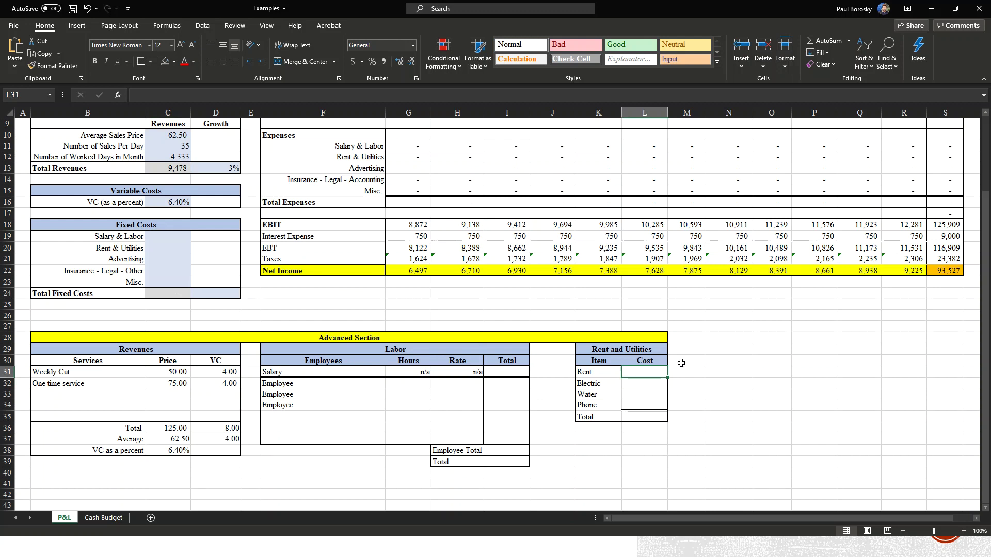
type("750")
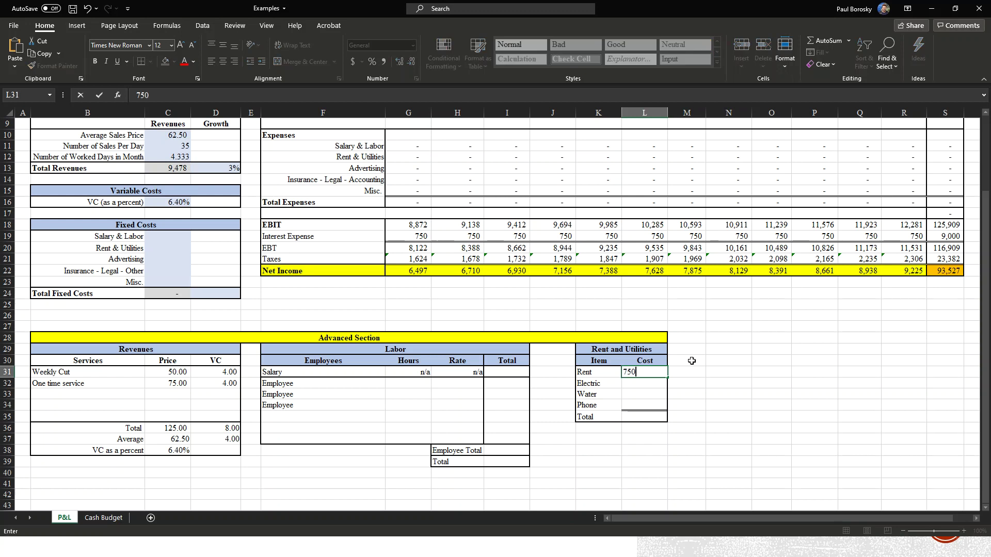
key("Return")
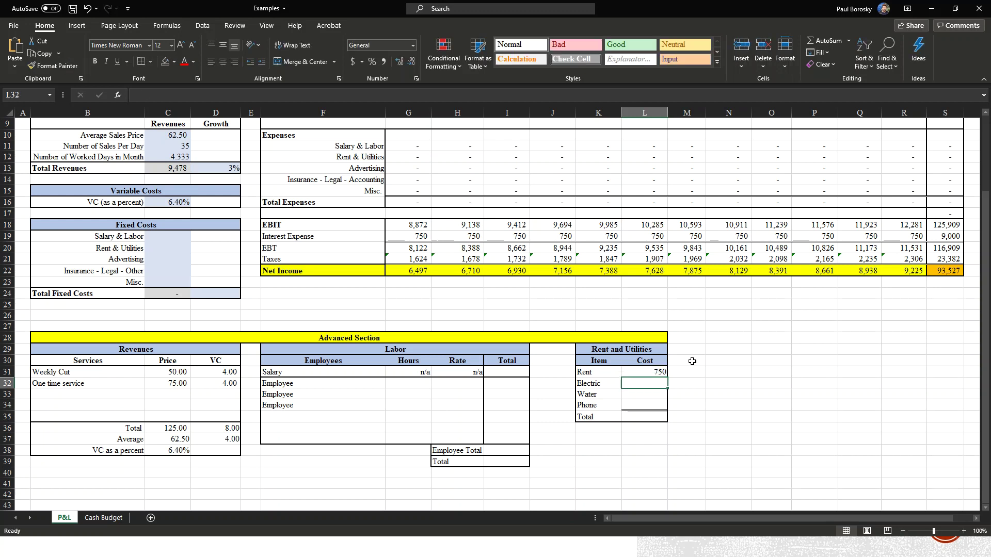
type("70")
key("Return")
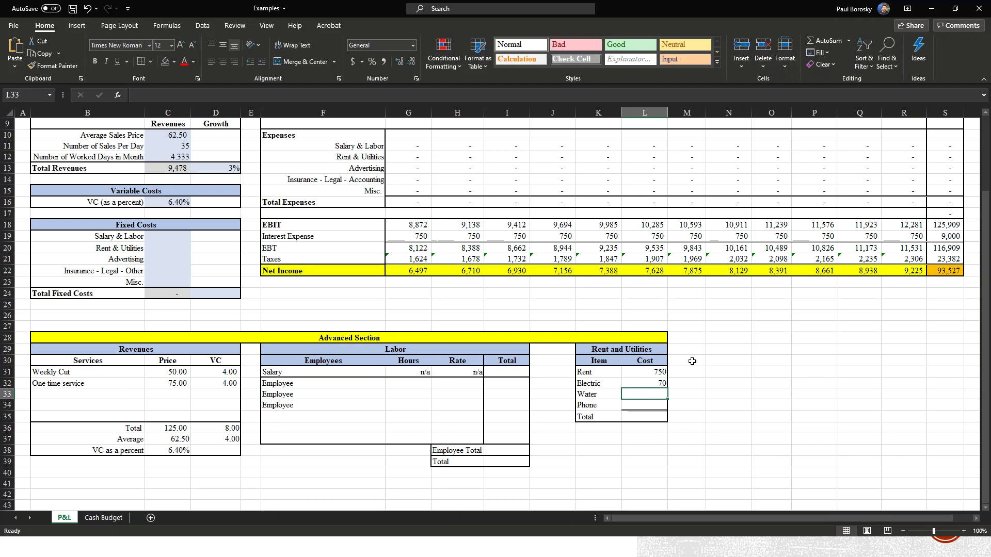
type("35")
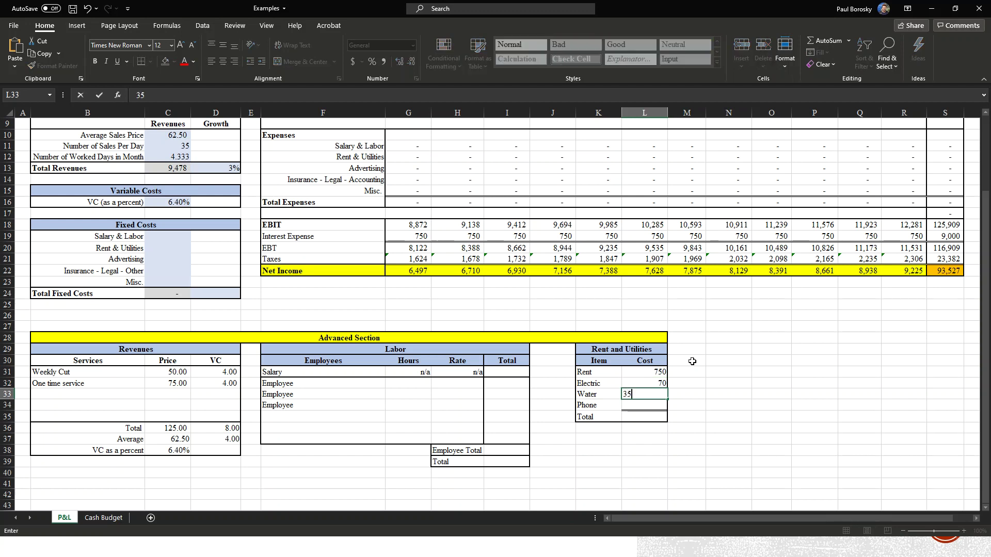
key("Return")
type("110")
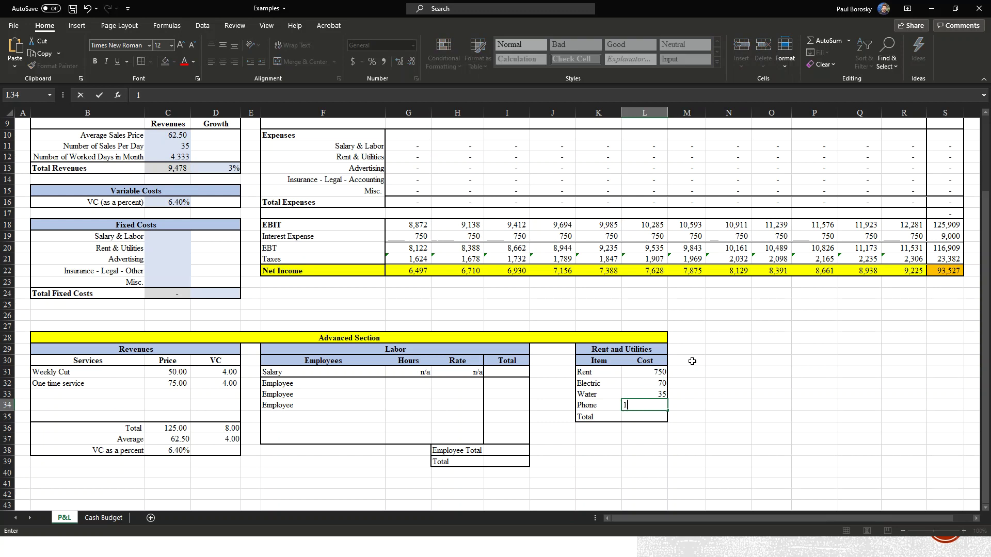
key("Return")
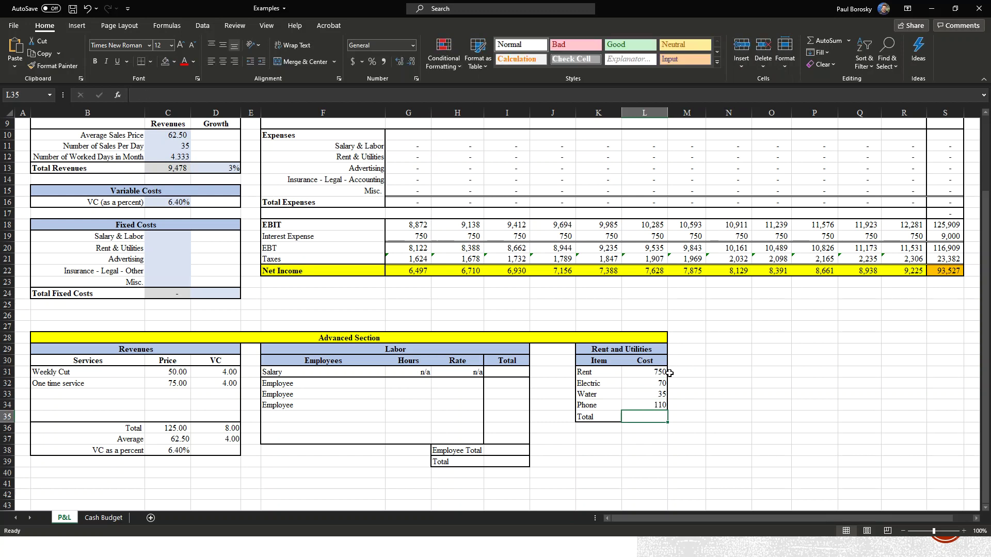
- Total the Rent and Utilities costs in L35 with =SUM(L31:L34)
left_click(724, 408)
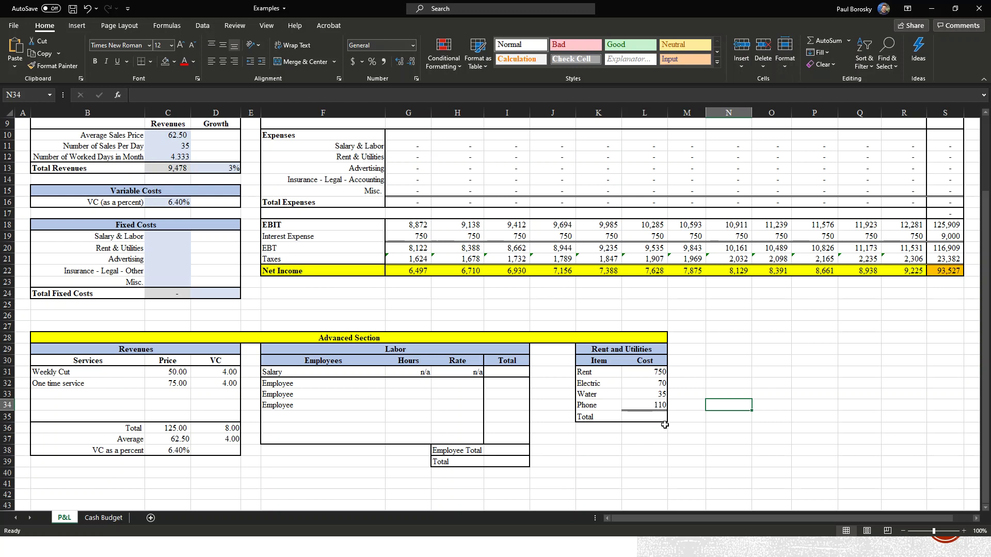
left_click(653, 416)
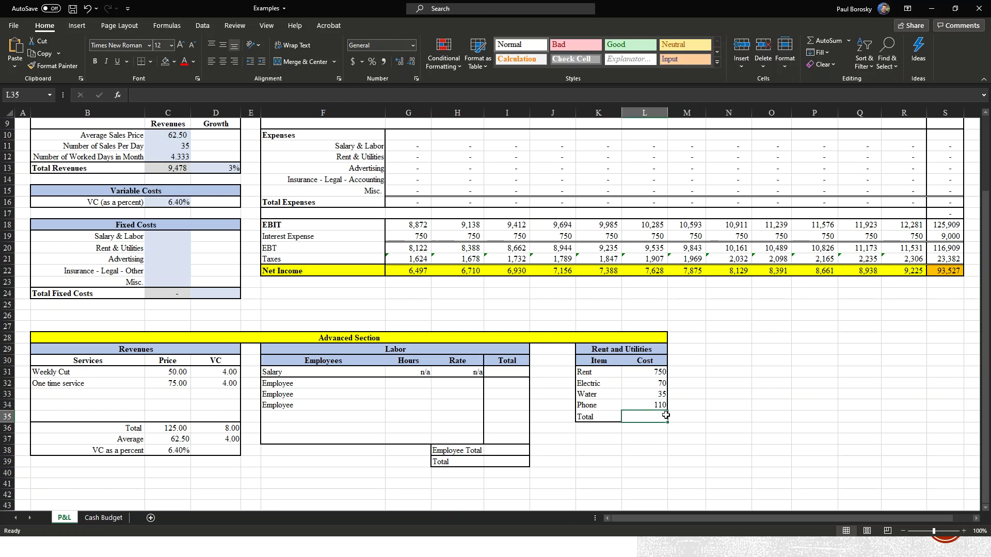
type("=")
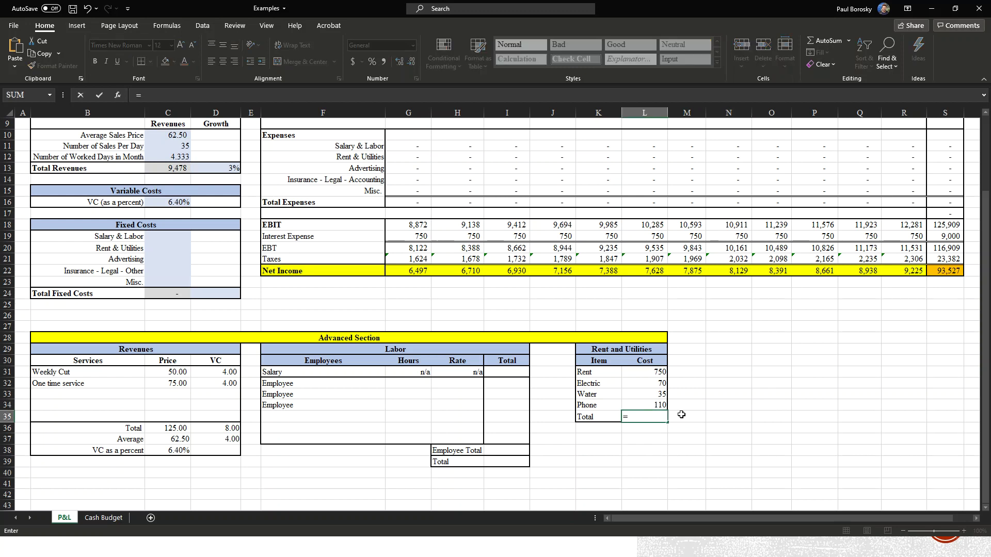
type("um(")
left_click_drag(662, 373, 662, 407)
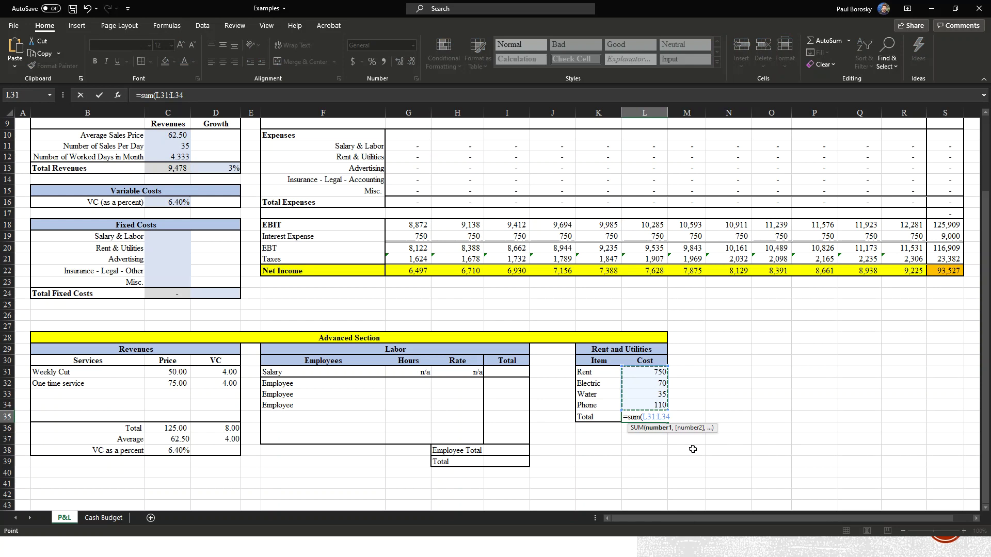
type(")")
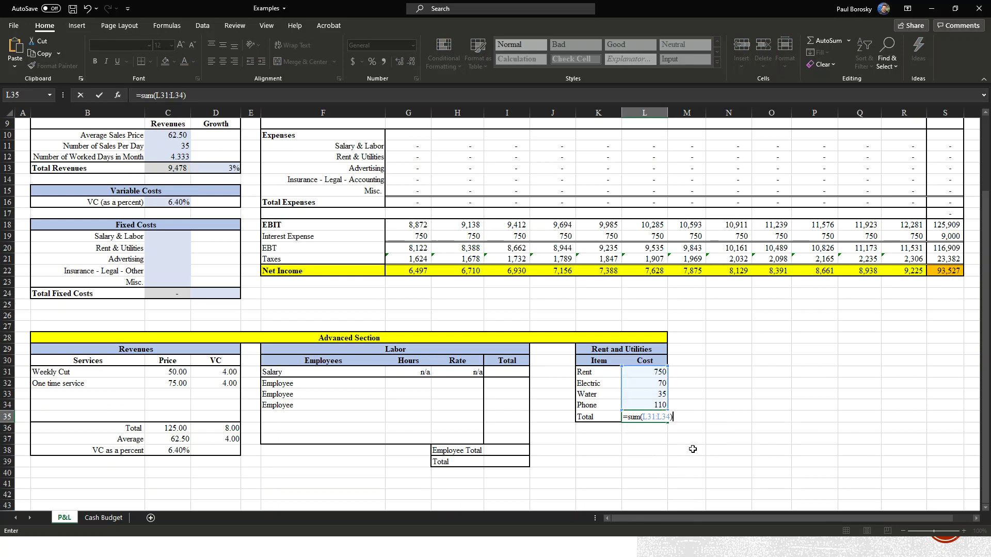
key("Return")
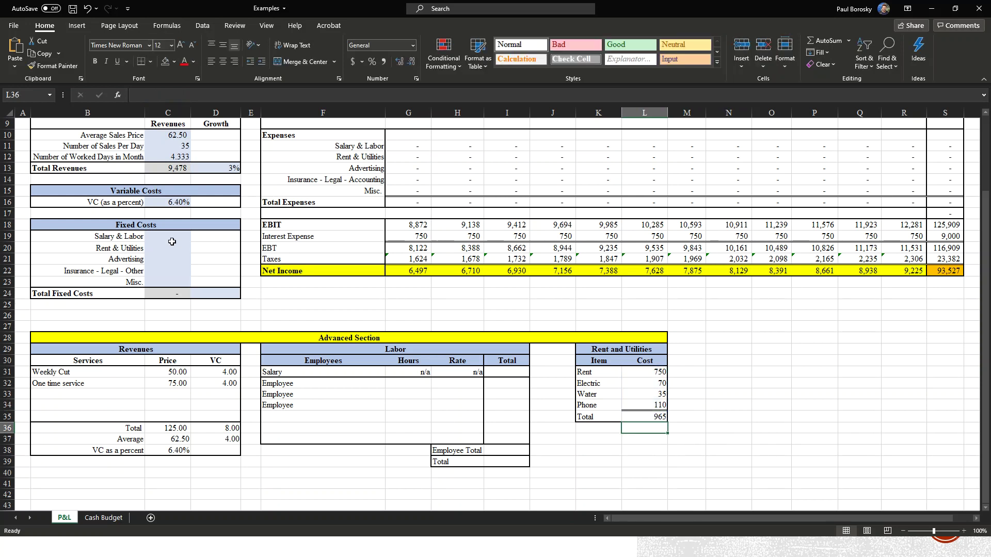
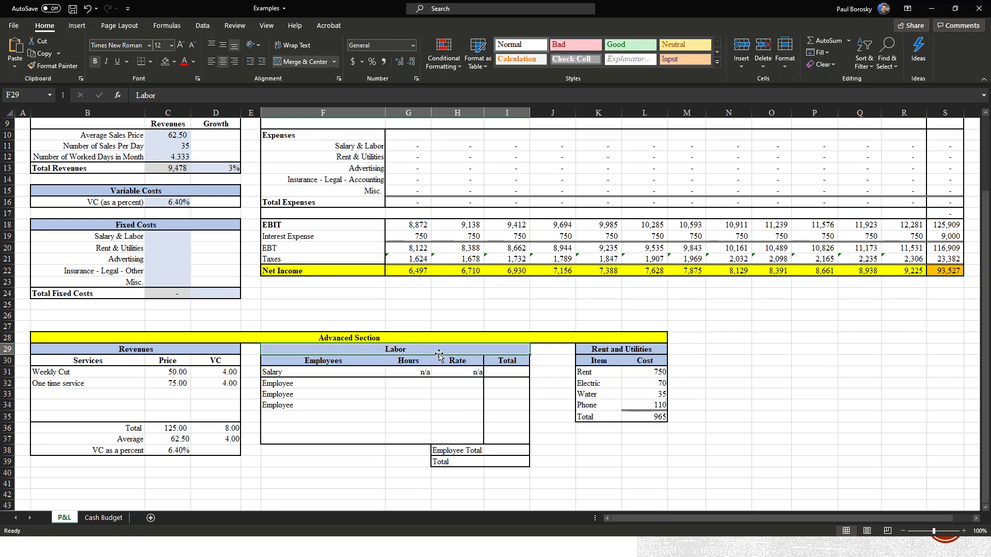
- Enter 2500 as the Salary total in the Labor table
left_click(486, 372)
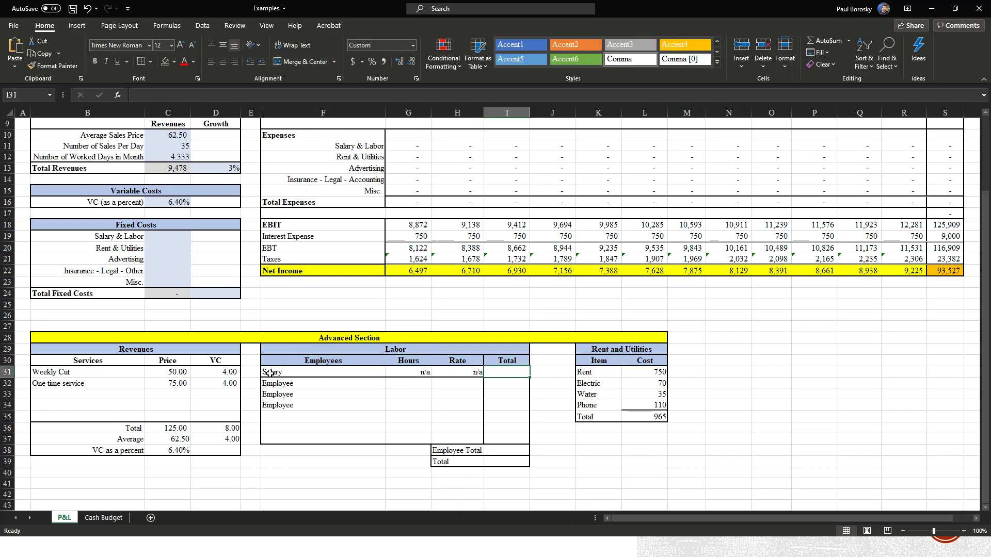
type("2500")
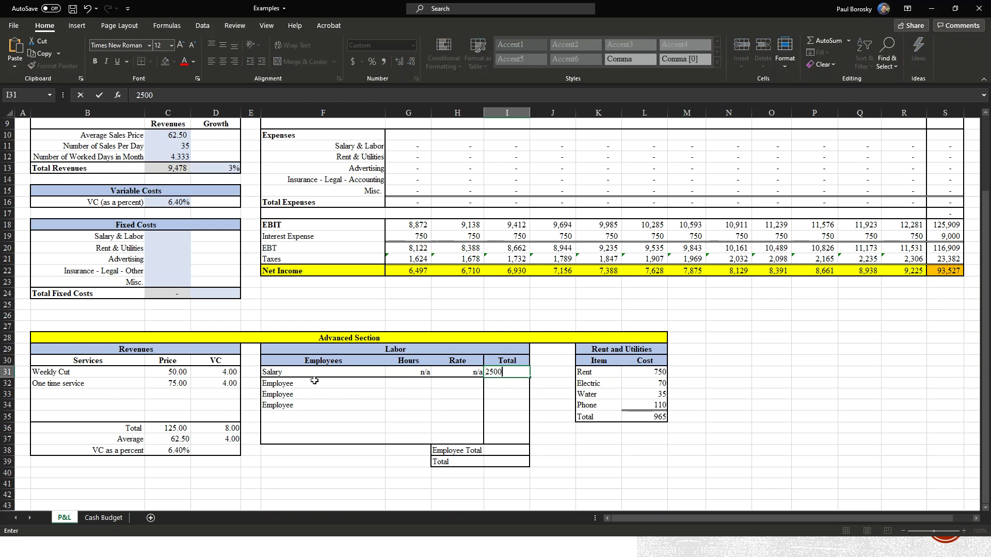
key("Return")
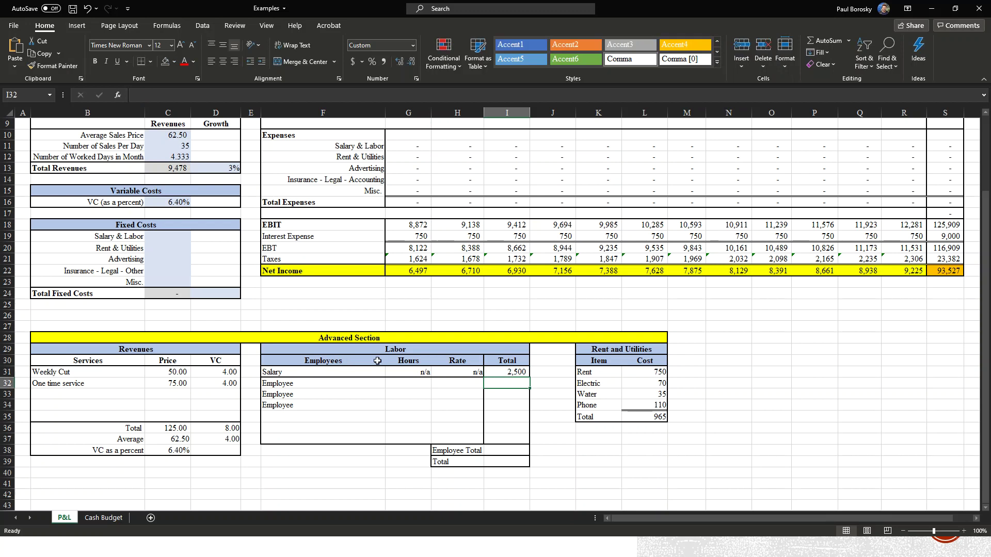
left_click(518, 372)
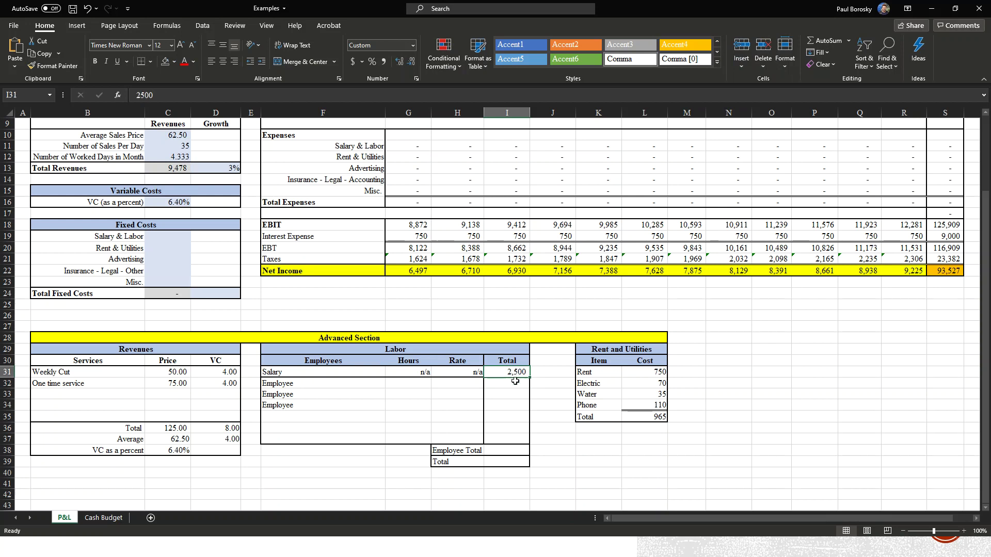
- Enter 174 hours for each of the three employees in the Labor table
left_click(424, 387)
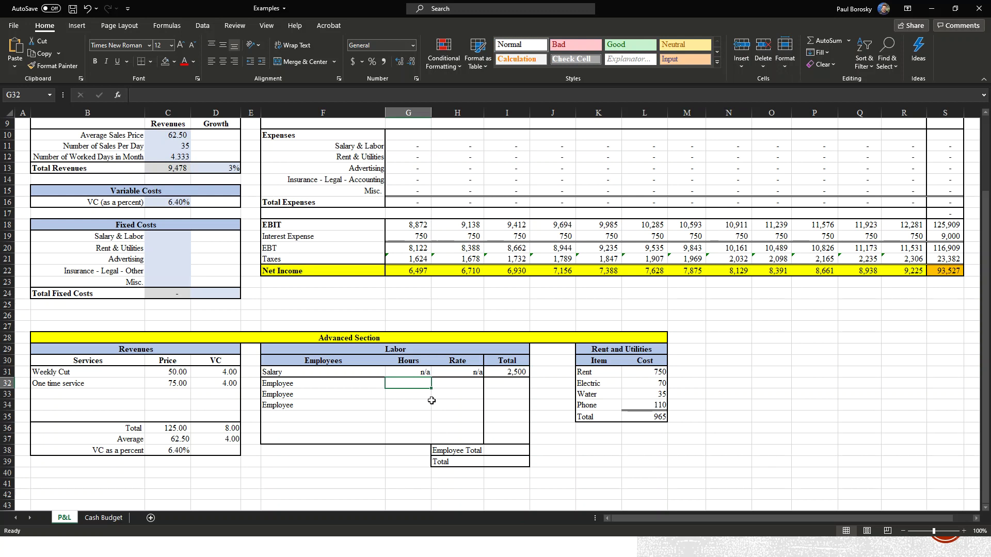
type("176")
key("Return")
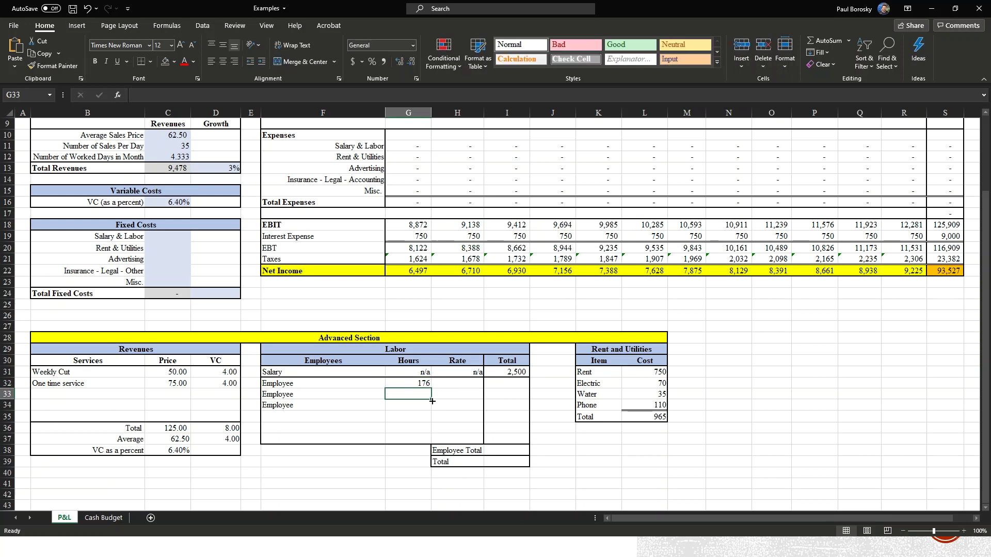
key("Up")
type("174")
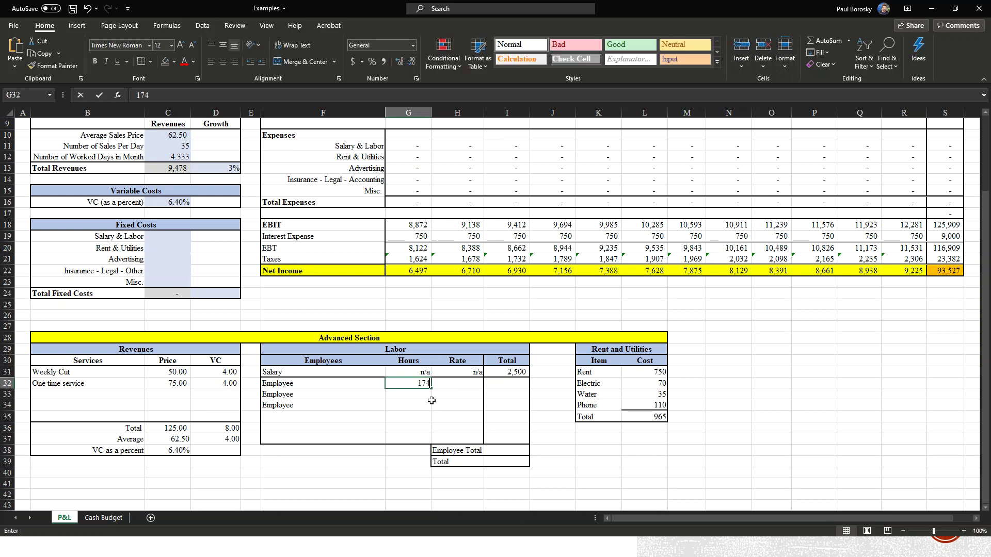
key("Return")
type("174")
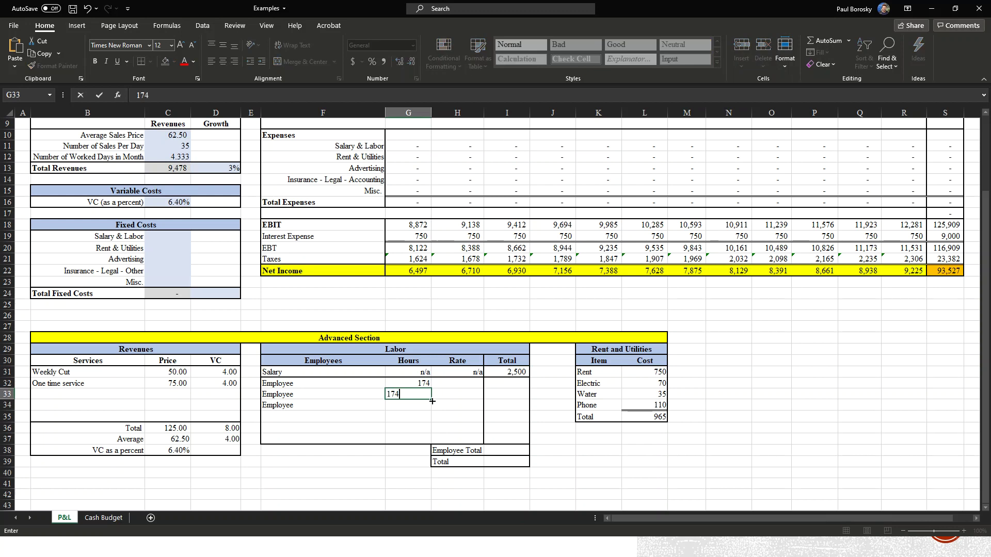
key("Return")
type("1")
key("Return")
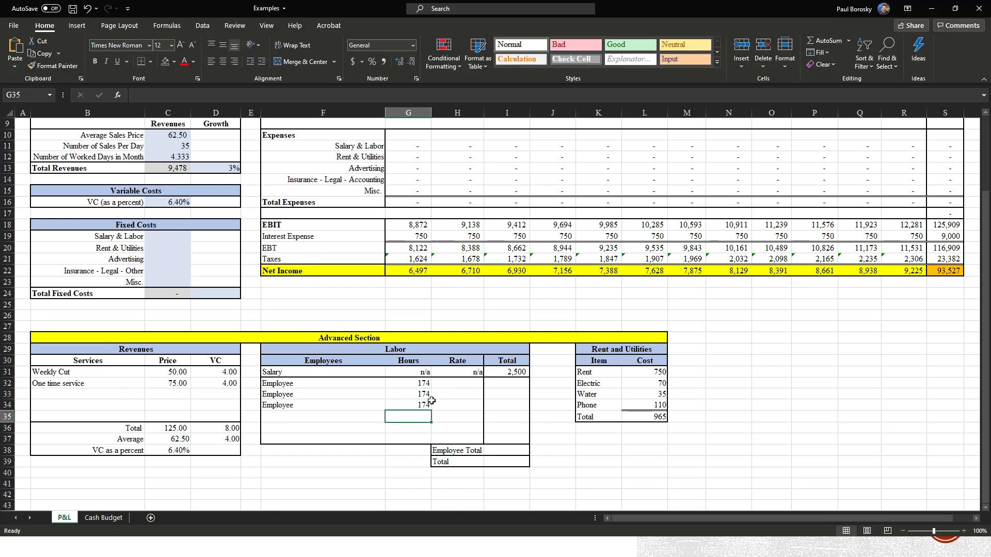
- Clear the third employee's label and hours from row 34 of the Labor table
left_click(424, 385)
left_click(458, 385)
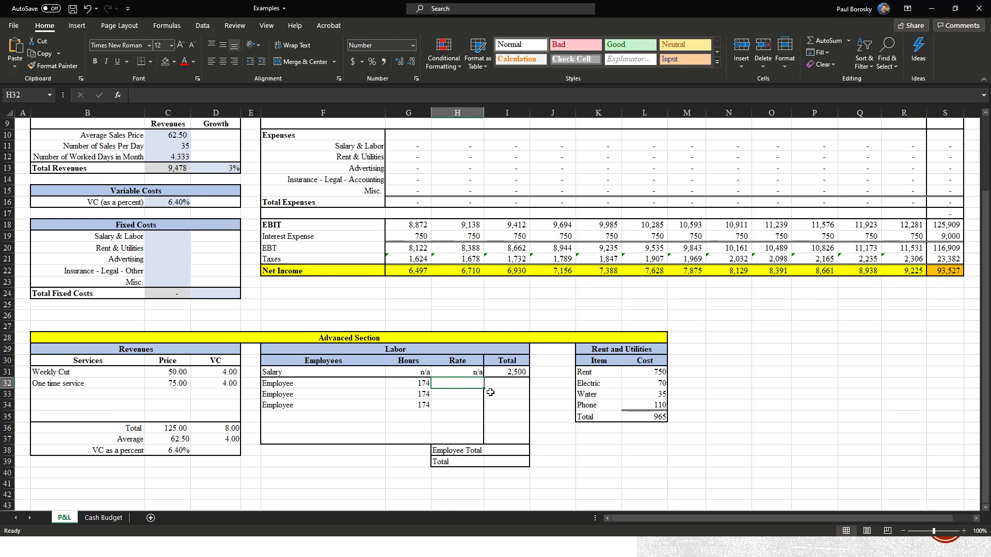
key("Down")
key("Down")
key("Left")
key("Delete")
key("Left")
key("BackSpace")
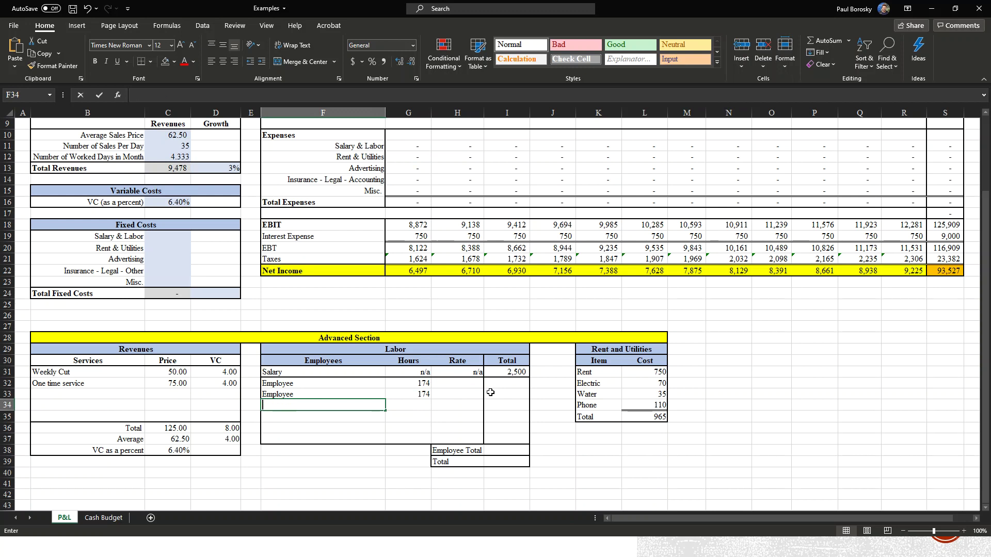
key("Escape")
- Set the hourly rate to 12 for both remaining employees in the Labor table
key("Right")
key("Up")
key("Right")
key("Up")
type("12")
key("Return")
type("12")
key("Return")
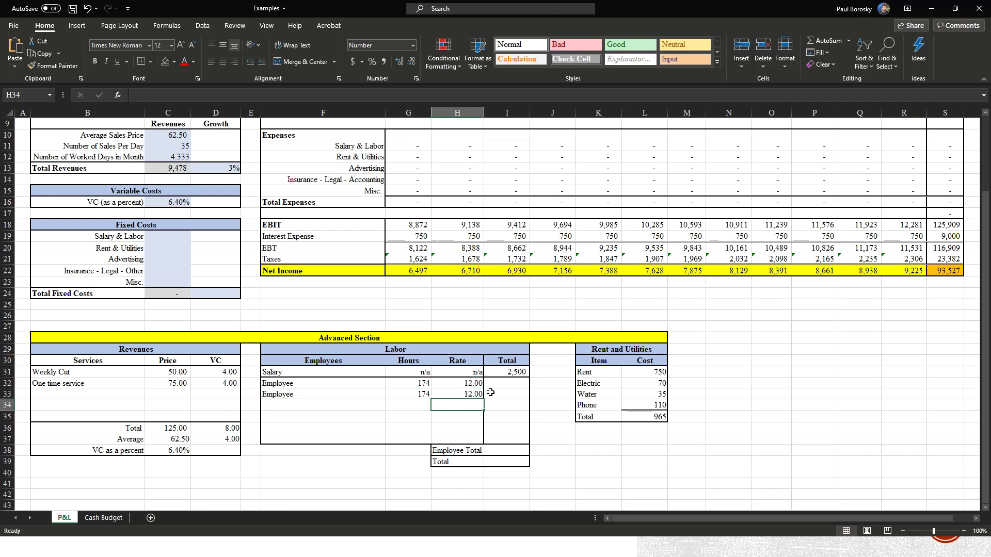
- Calculate the first employee's total in I32 of the Labor table as rate times hours with =H32*G32
left_click(511, 401)
left_click(518, 385)
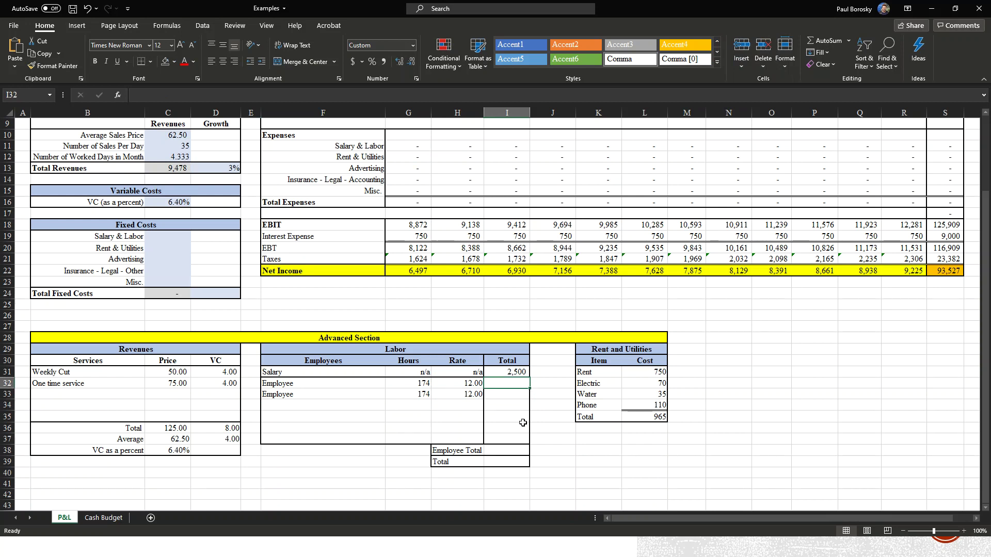
left_click(455, 384)
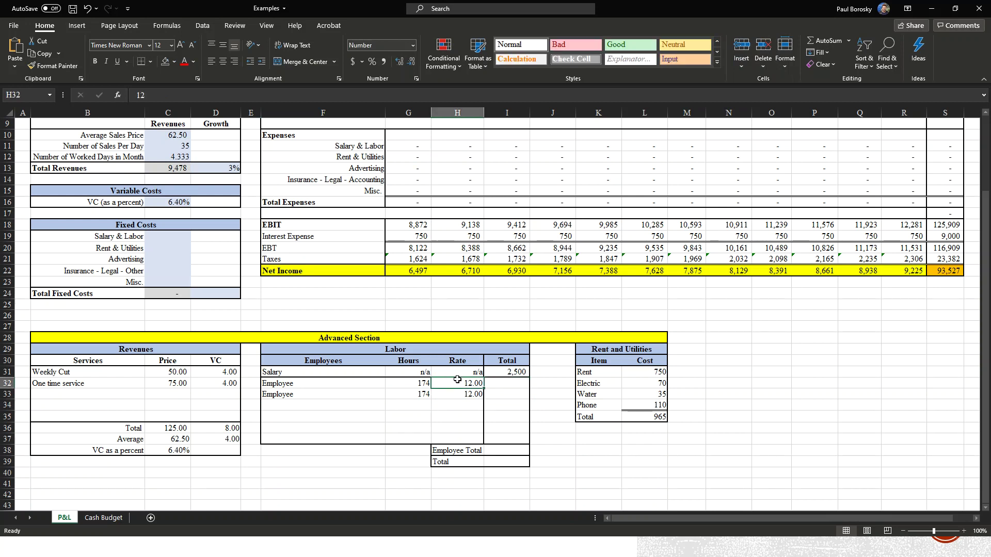
left_click(411, 383)
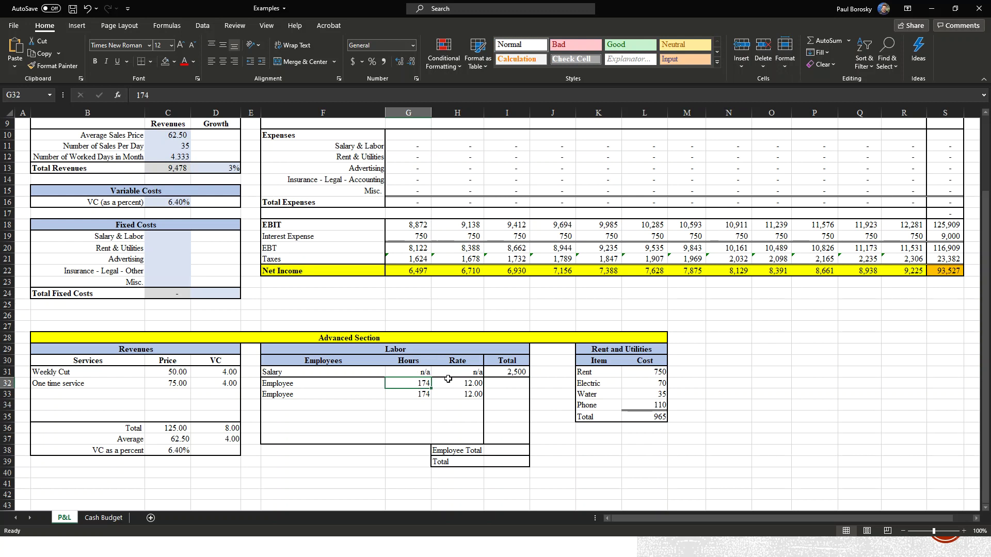
left_click(513, 384)
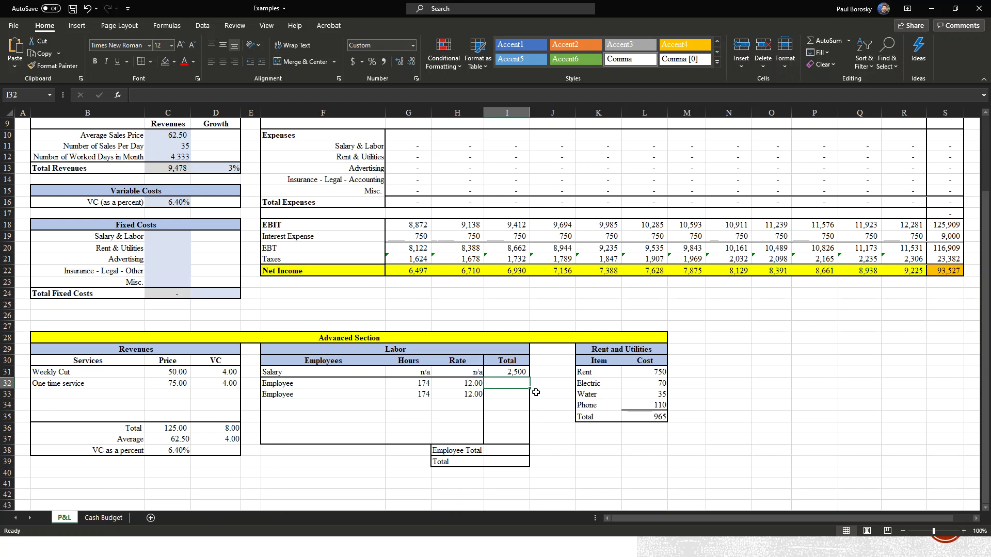
type("=")
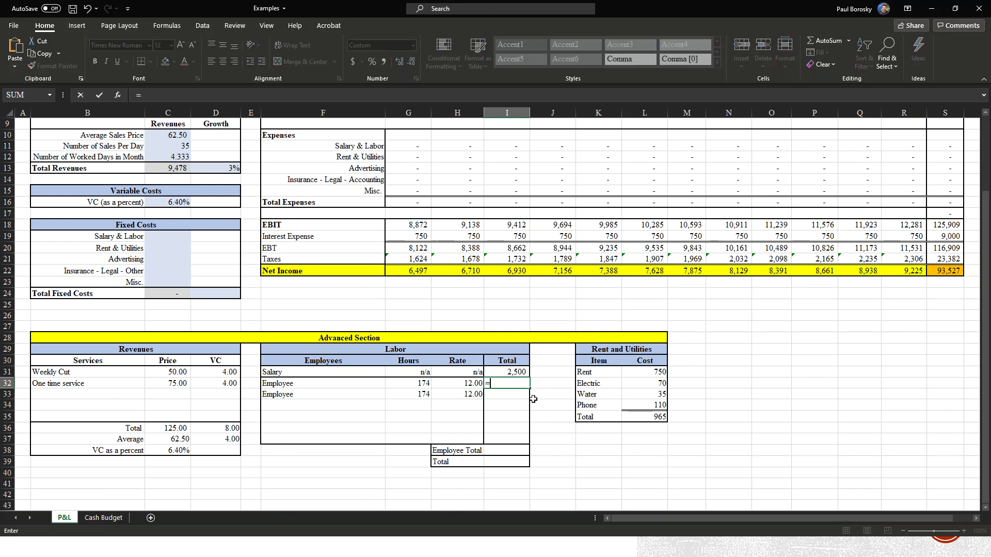
left_click(464, 381)
type("*")
left_click(422, 384)
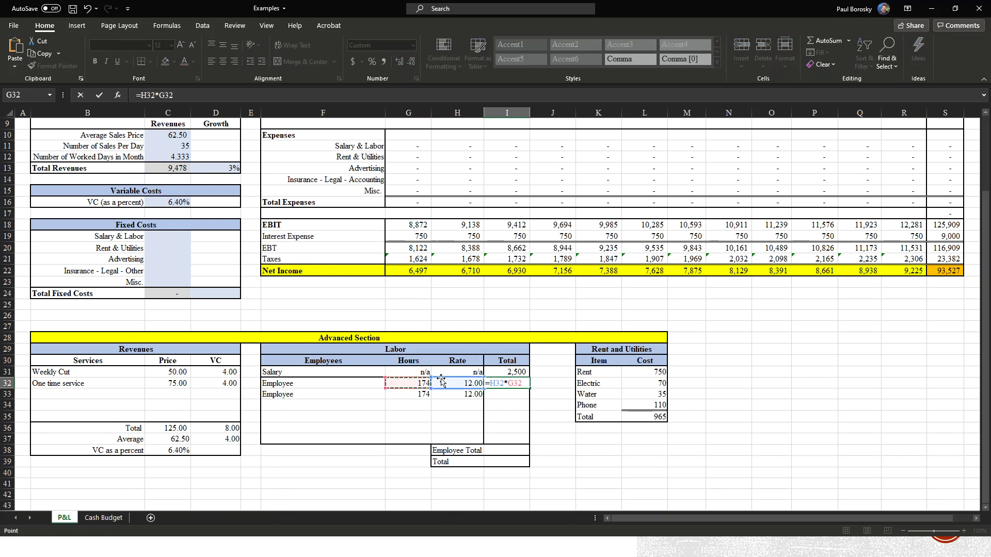
key("Return")
- Copy the first employee's total formula down to the second employee's row, I33
left_click(513, 381)
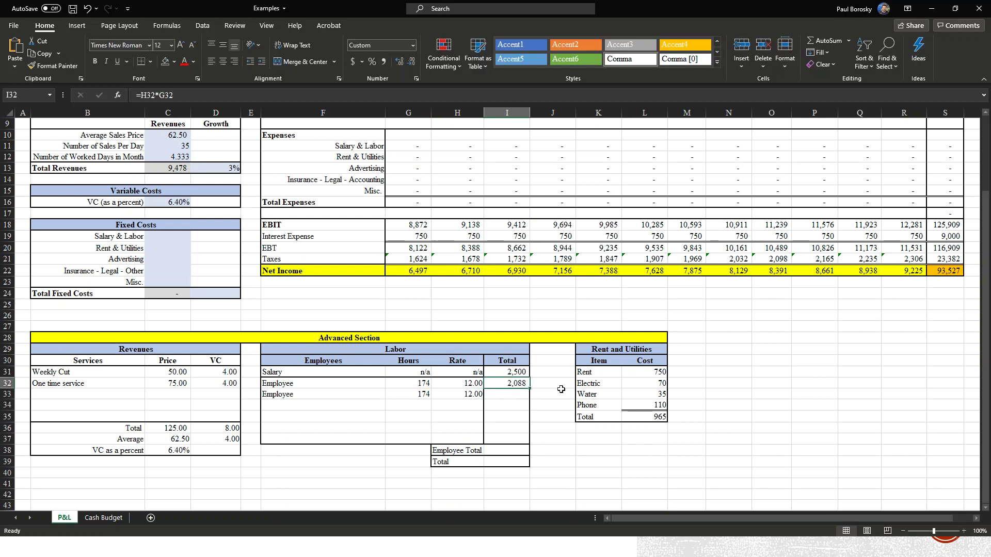
left_click_drag(530, 389, 531, 396)
left_click(540, 453)
left_click(517, 396)
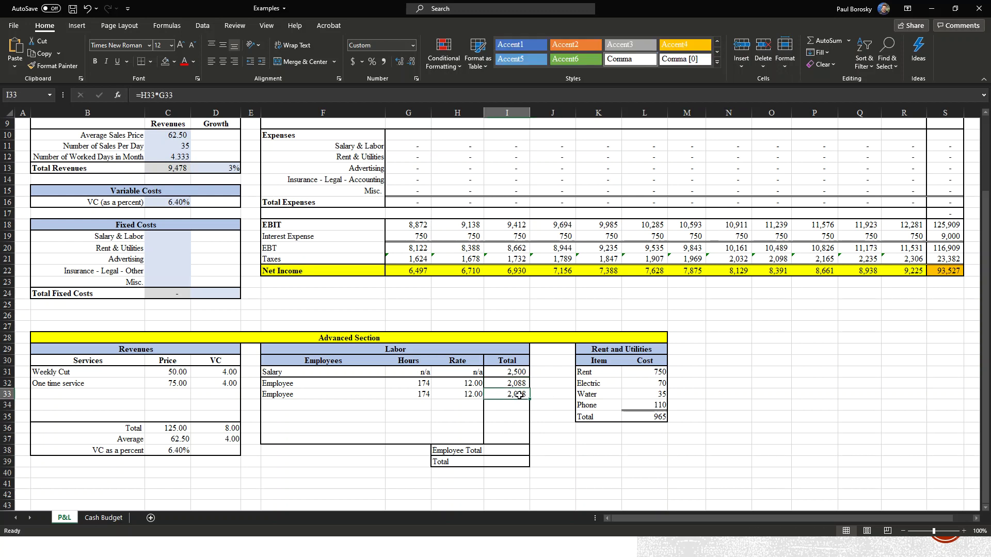
- Calculate the Employee Total in I38 as the sum of both employees' totals, =SUM(I32:I33)
left_click(546, 438)
left_click(513, 452)
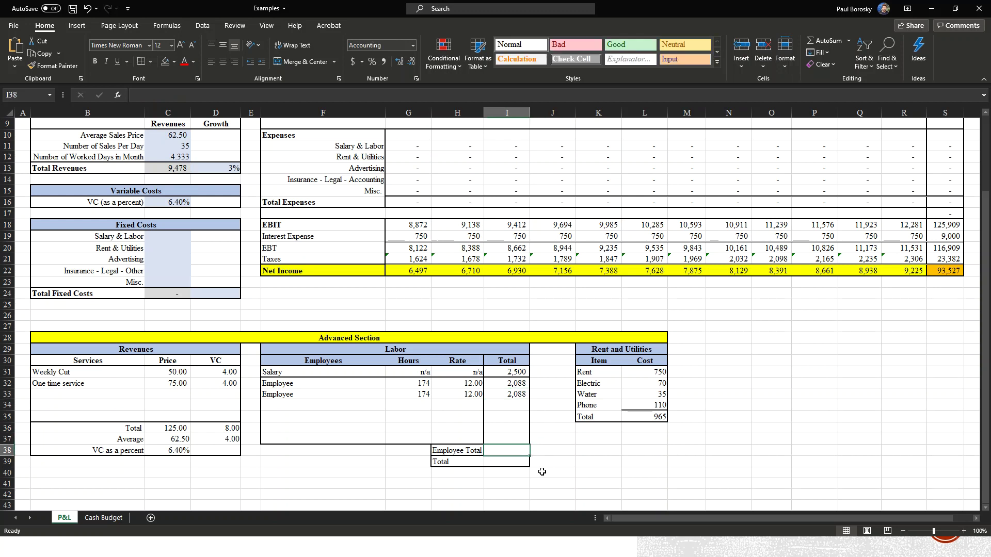
type("=sum(")
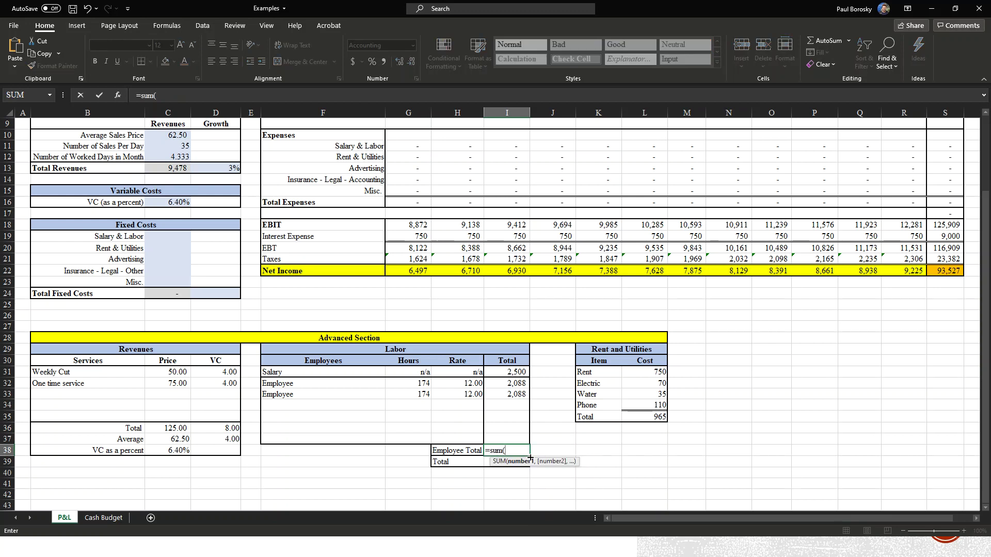
left_click_drag(509, 380, 510, 395)
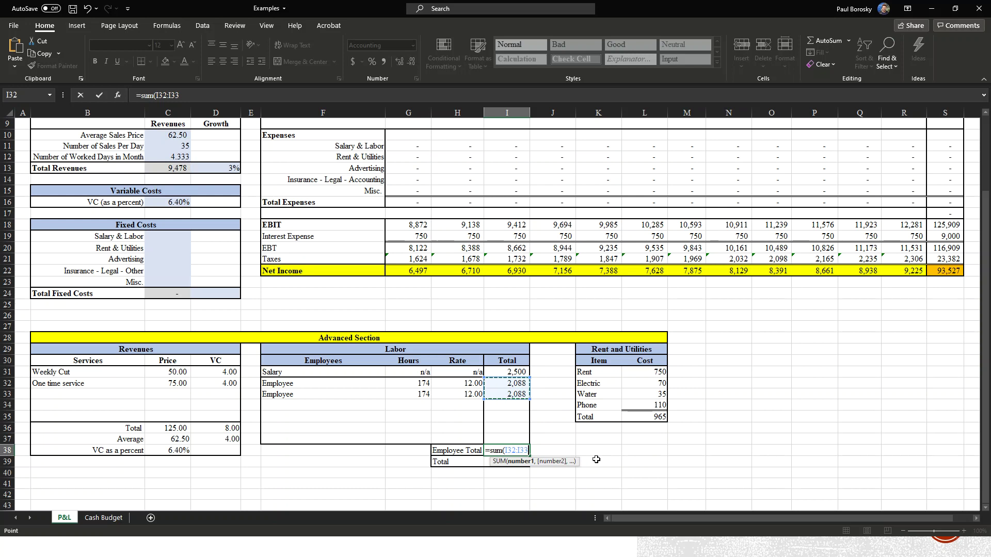
type(")")
key("Return")
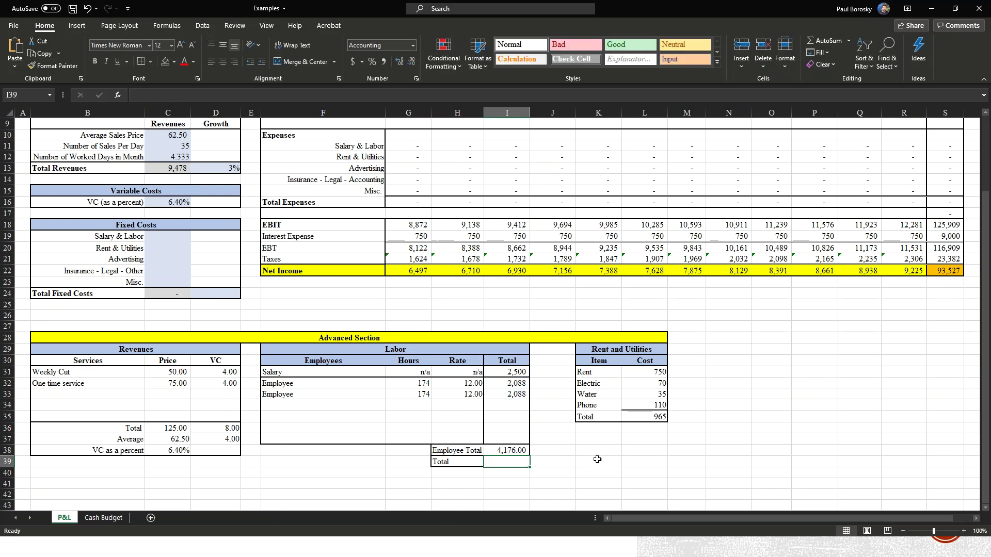
left_click(514, 451)
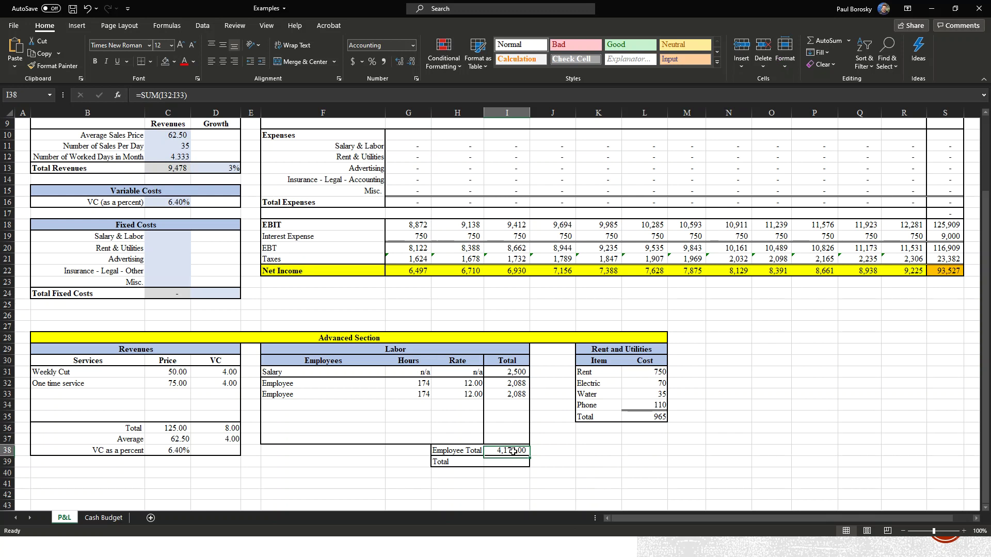
left_click(594, 449)
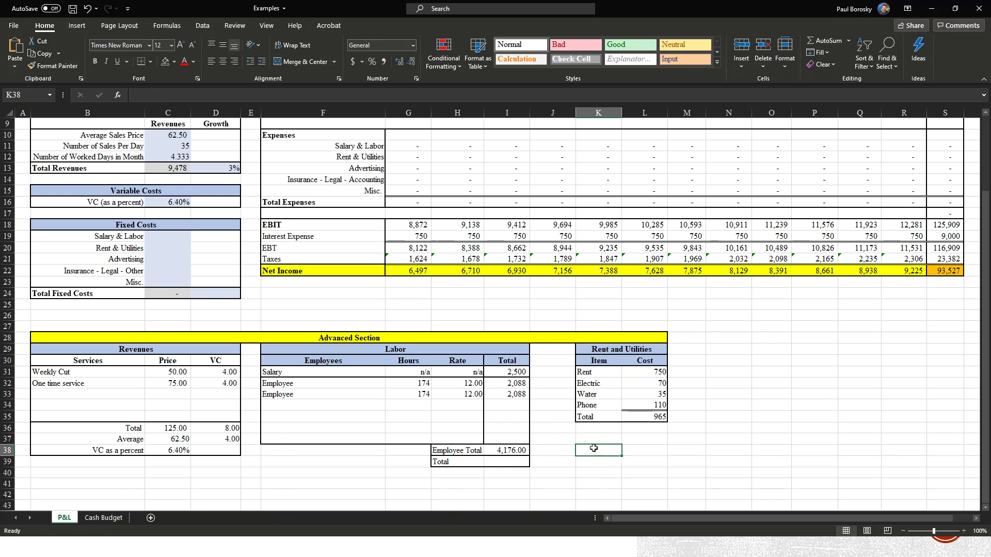
- Calculate the Labor table's overall Total in I39 by adding the Salary total and the Employee Total
left_click(511, 462)
type("=")
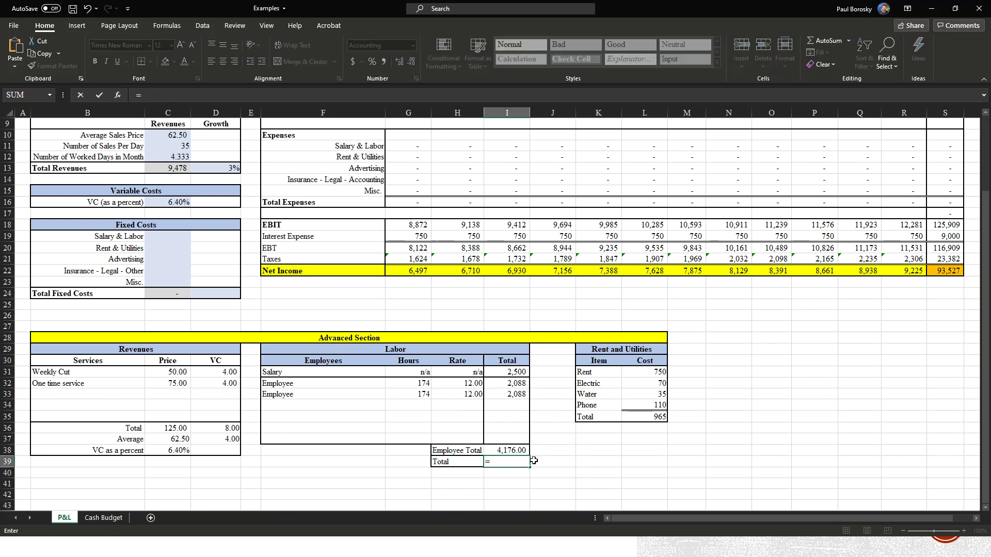
left_click(500, 372)
type("+")
left_click(506, 450)
key("Return")
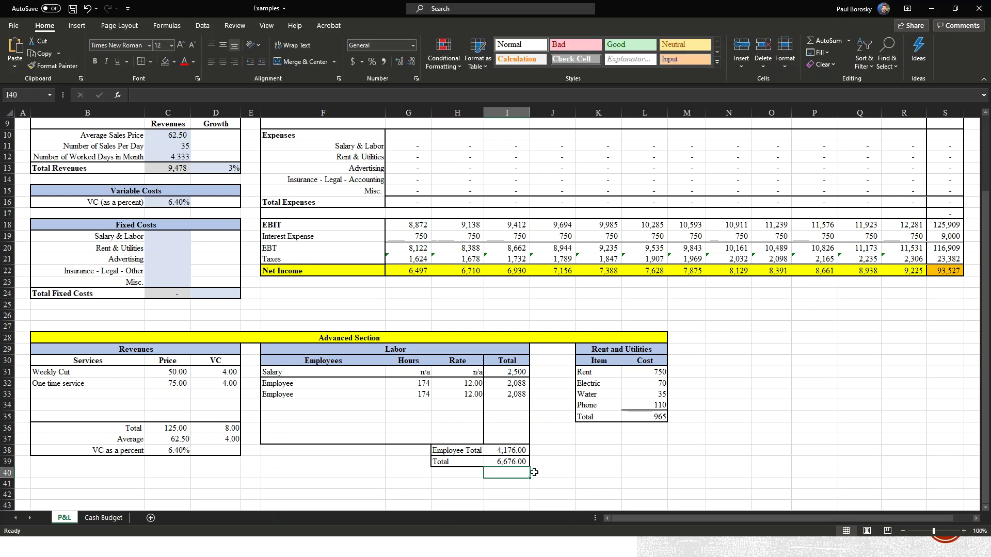
left_click(570, 461)
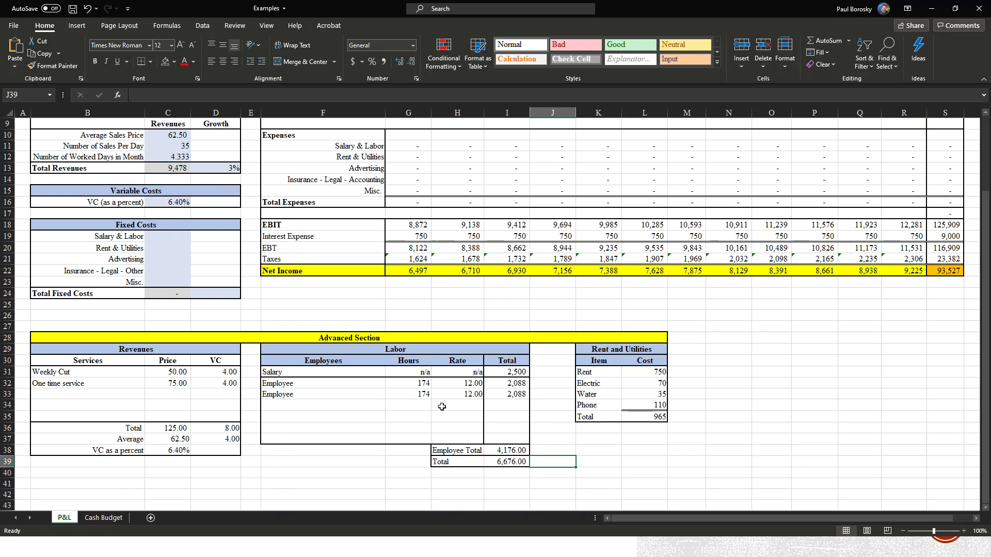
left_click(516, 447)
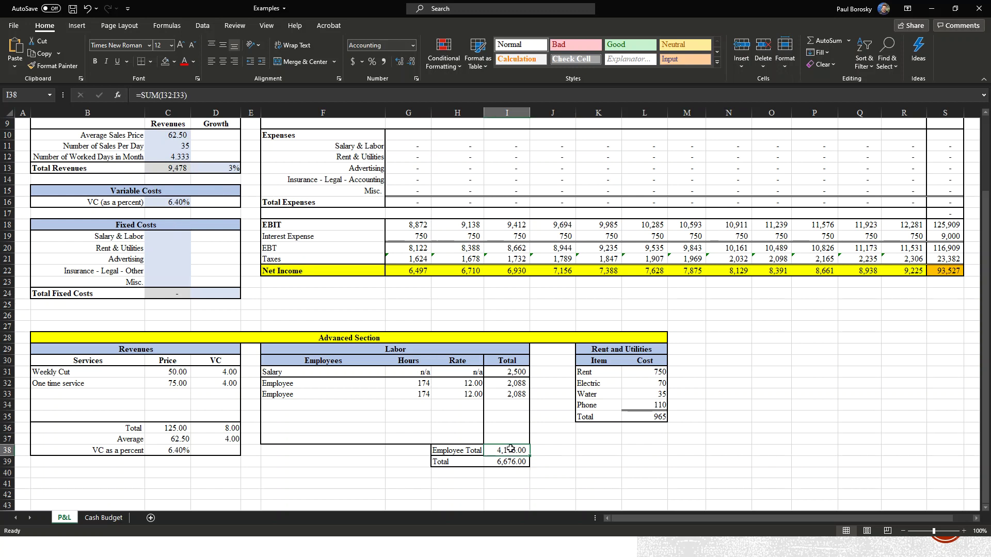
- Link the Salary & Labor fixed cost in C19 to the Labor table's overall Total with =I39
left_click(157, 236)
type("=")
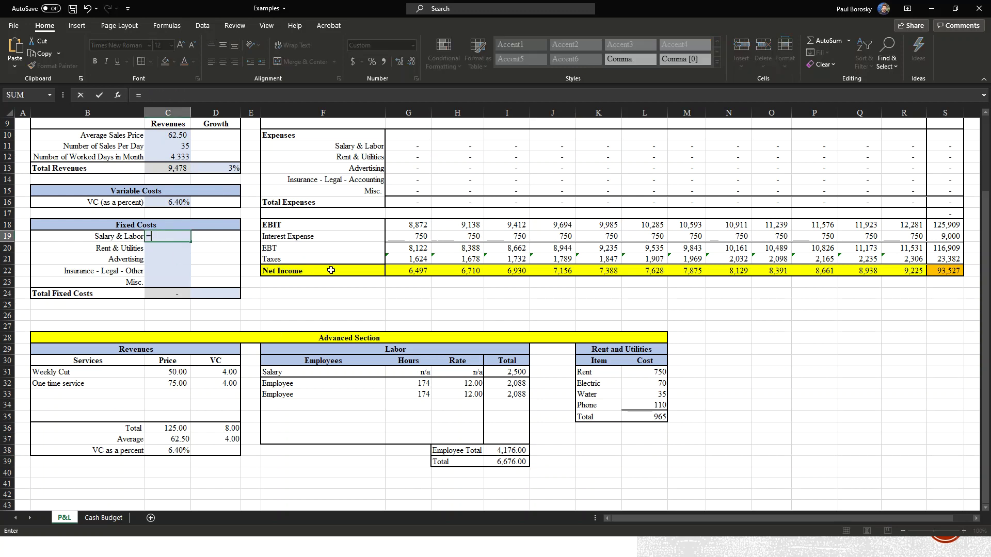
left_click(516, 463)
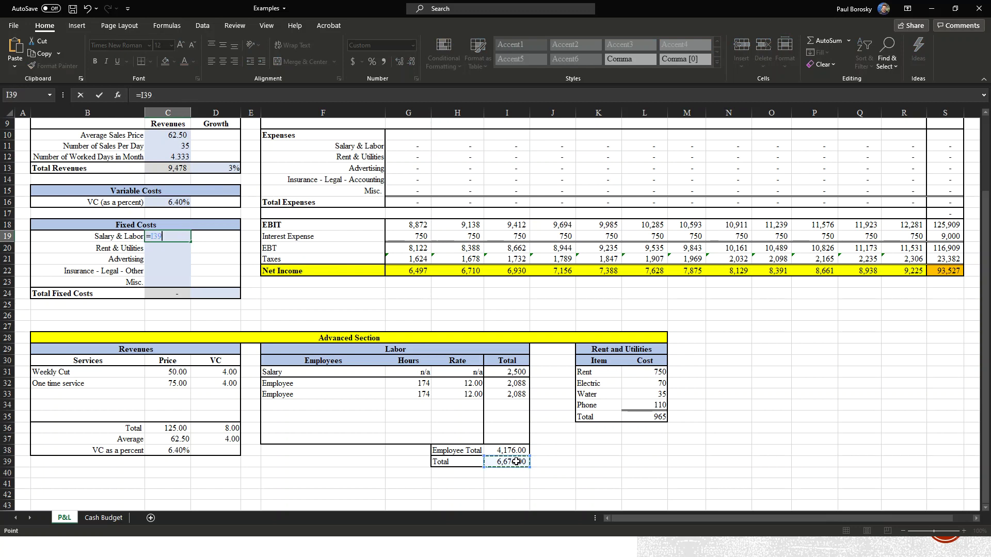
key("Return")
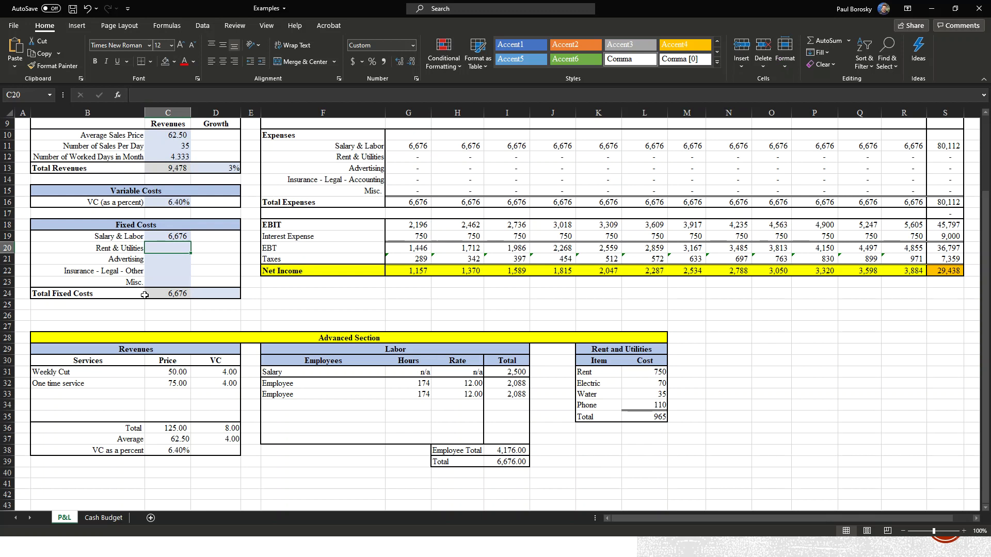
- Link the Rent & Utilities fixed cost in C20 to the Total of the Rent and Utilities table
type("=")
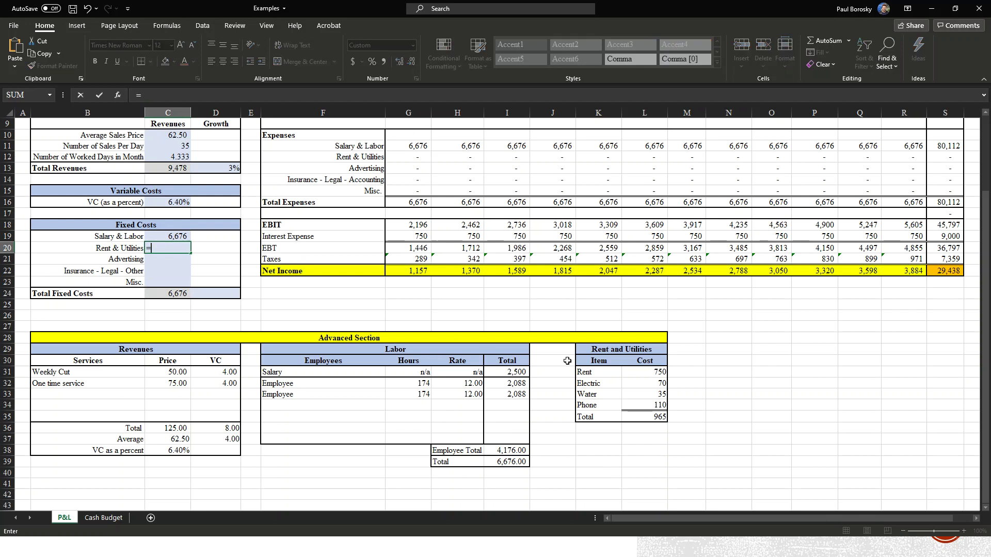
left_click(649, 417)
key("Return")
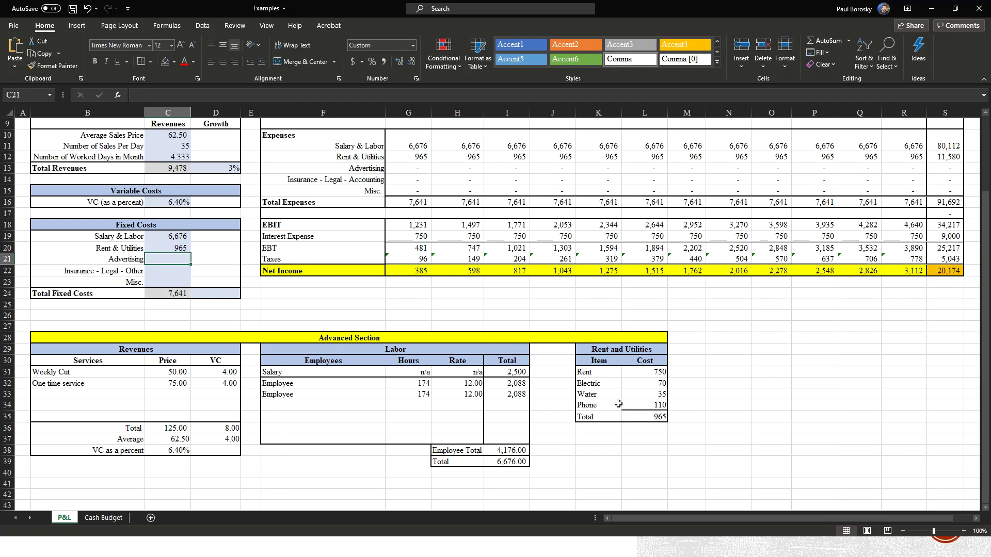
- Enter the remaining fixed costs: 250 for Advertising, 250 for Insurance - Legal - Other and 150 for Misc
type("250")
key("Return")
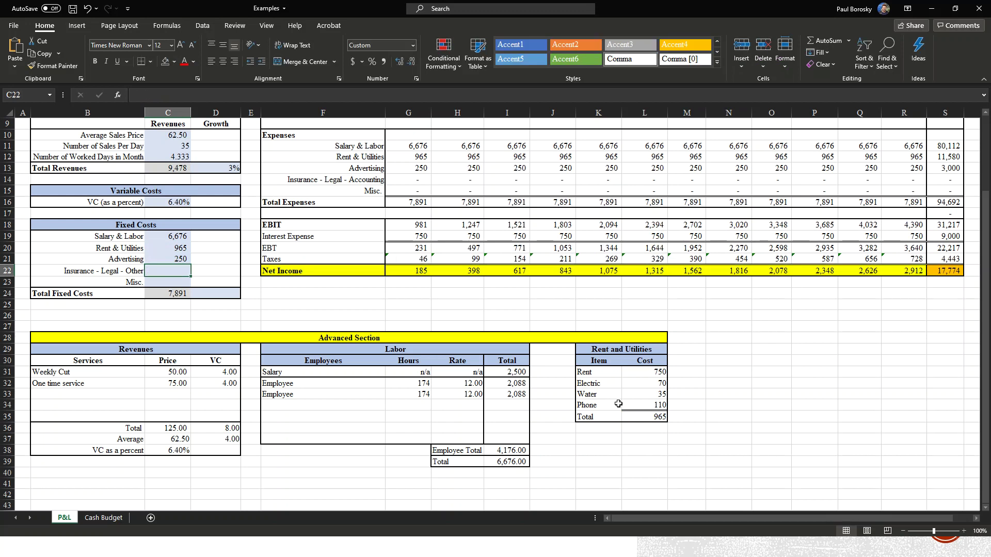
type("250")
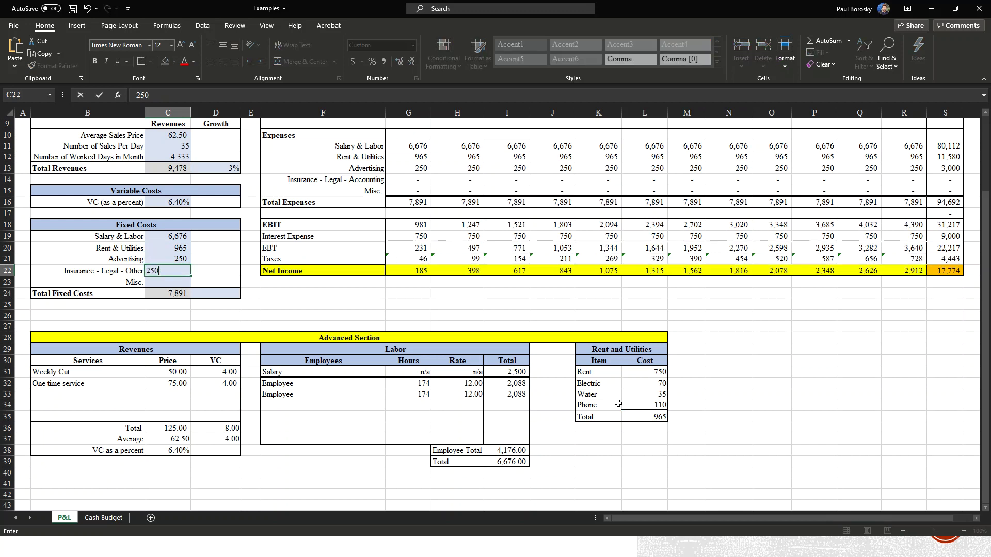
key("Return")
type("150")
key("Return")
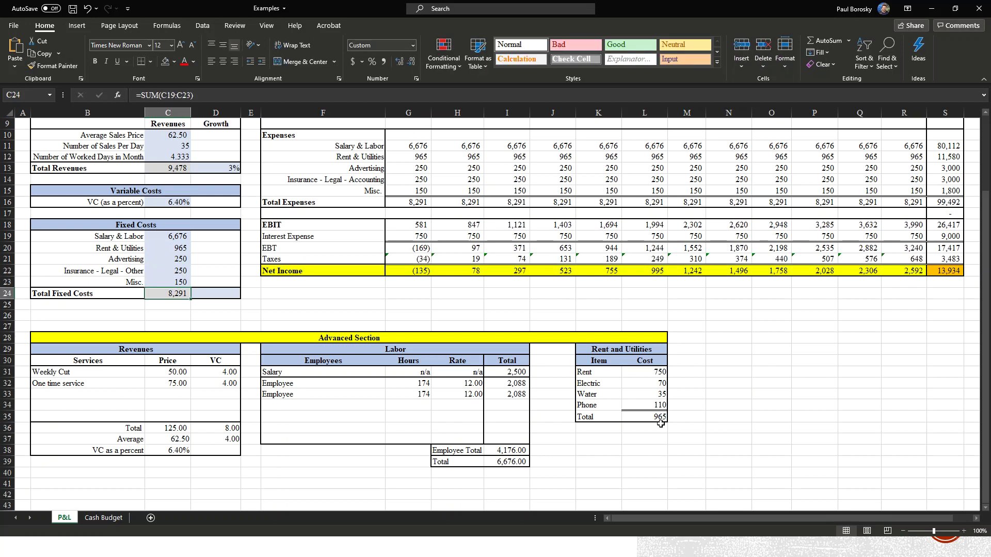
- Review the annual Net Income in the profit and loss statement and the assumptions in the Advanced Section
left_click(786, 439)
scroll(789, 439, "up", 3)
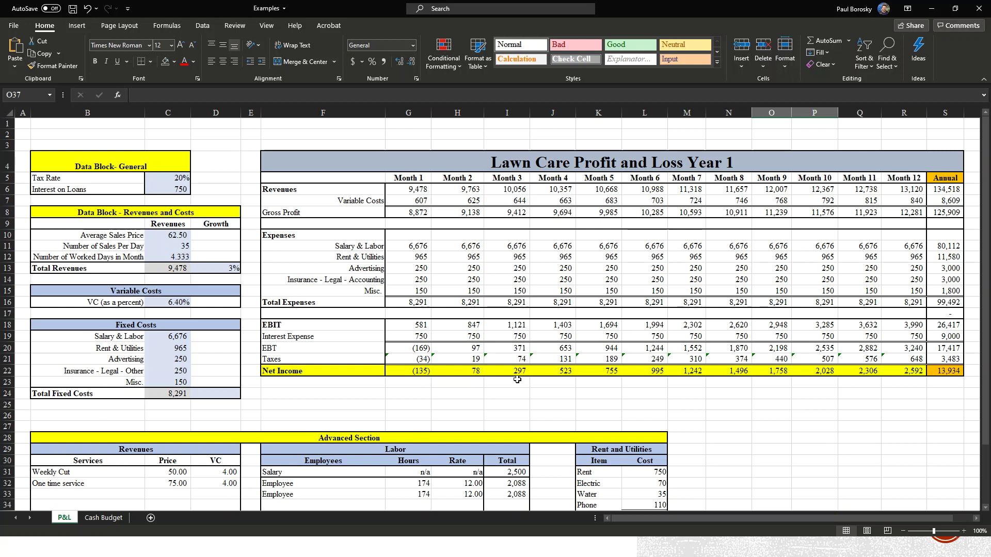
left_click(953, 372)
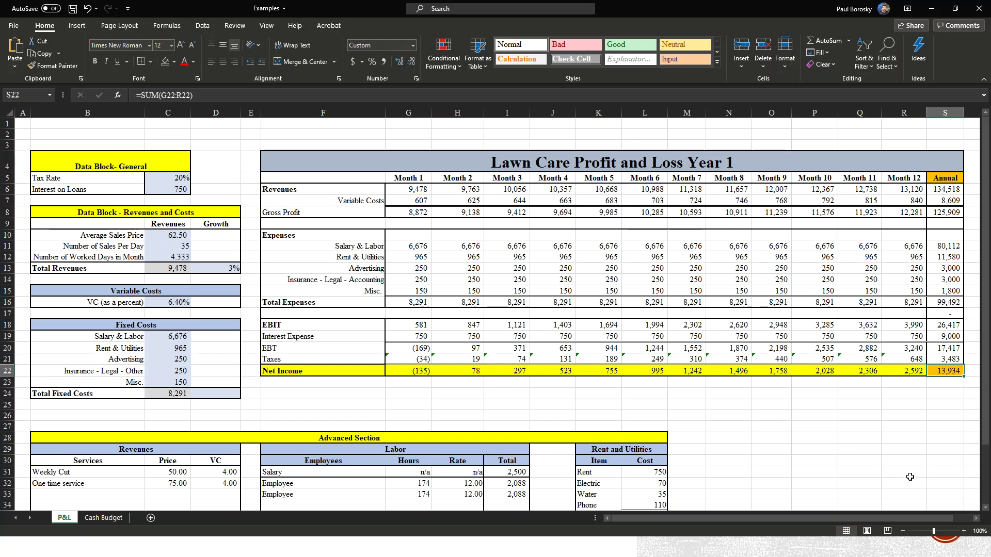
left_click(814, 439)
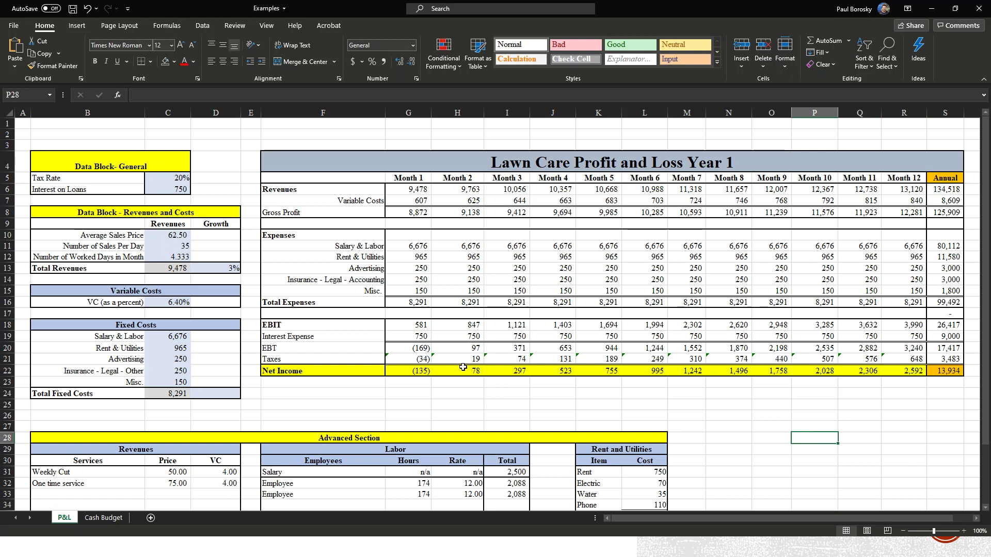
scroll(463, 367, "down", 4)
left_click(354, 366)
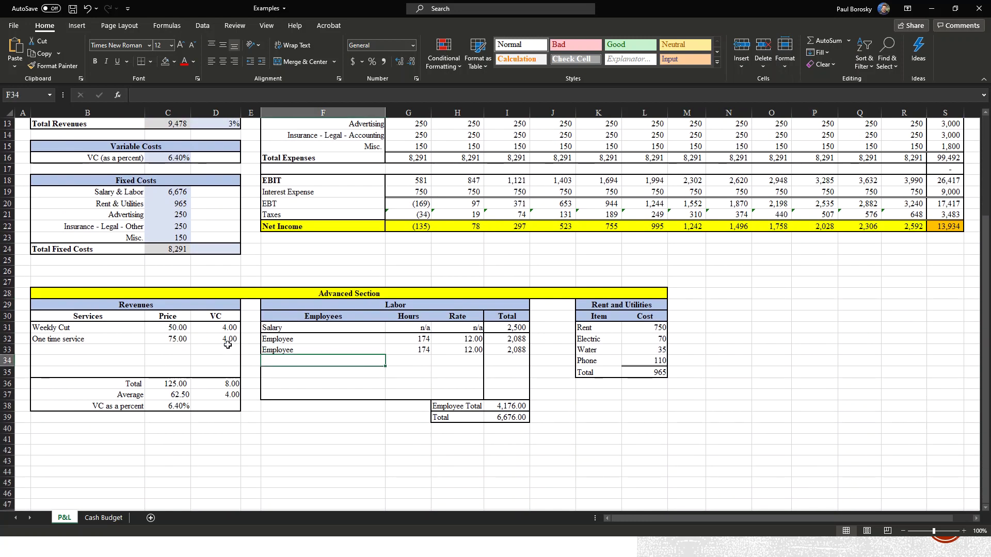
scroll(228, 345, "up", 1)
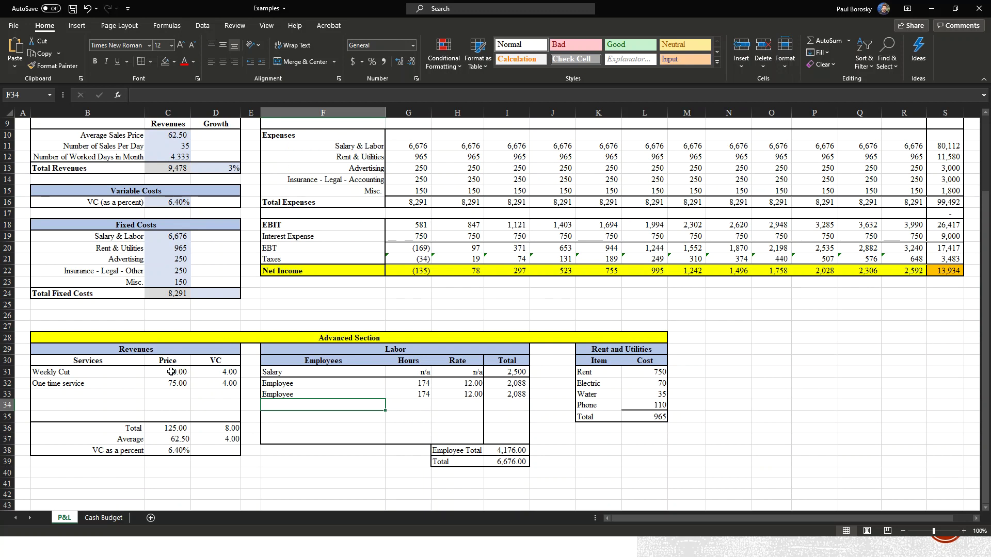
scroll(187, 373, "up", 3)
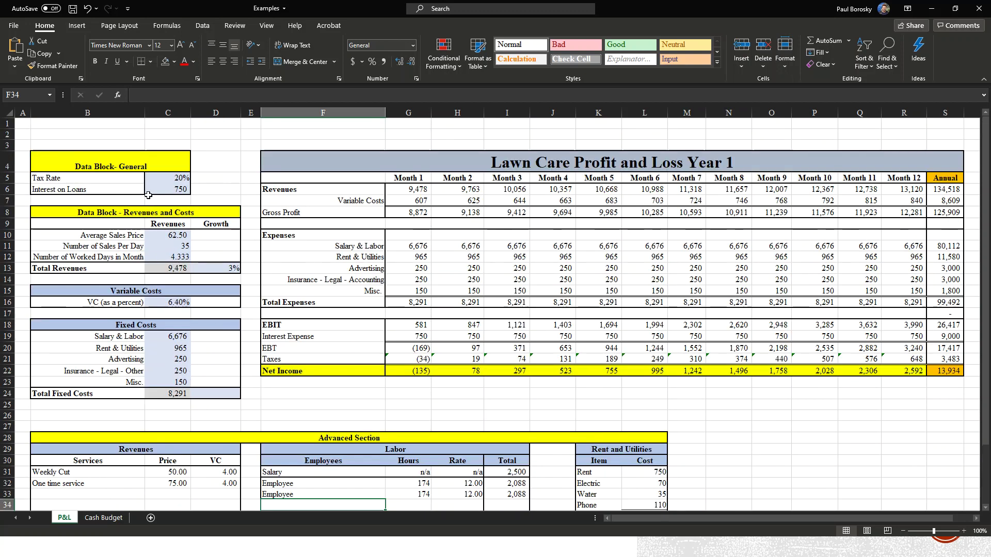
- Set the Number of Sales Per Day in the Revenues and Costs data block to 40
left_click(179, 245)
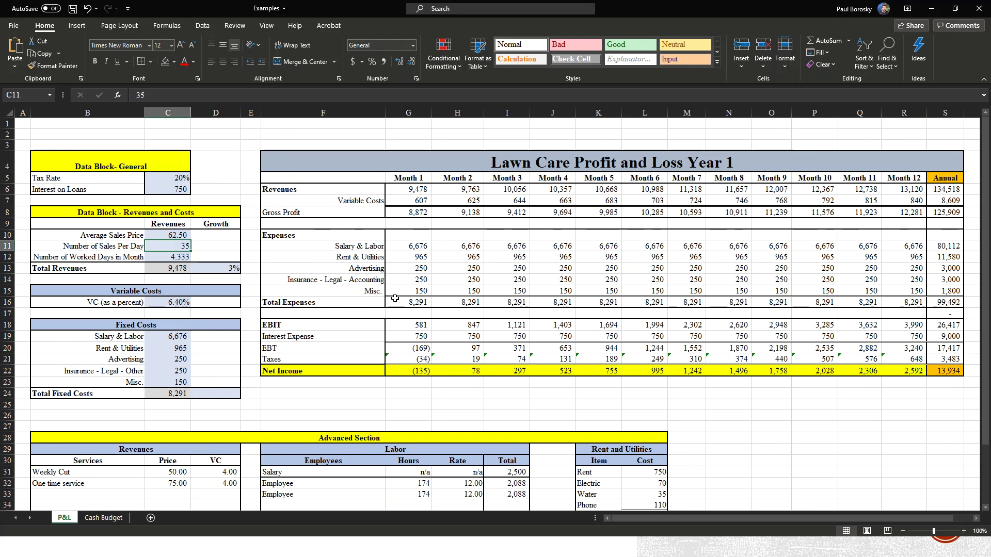
type("40")
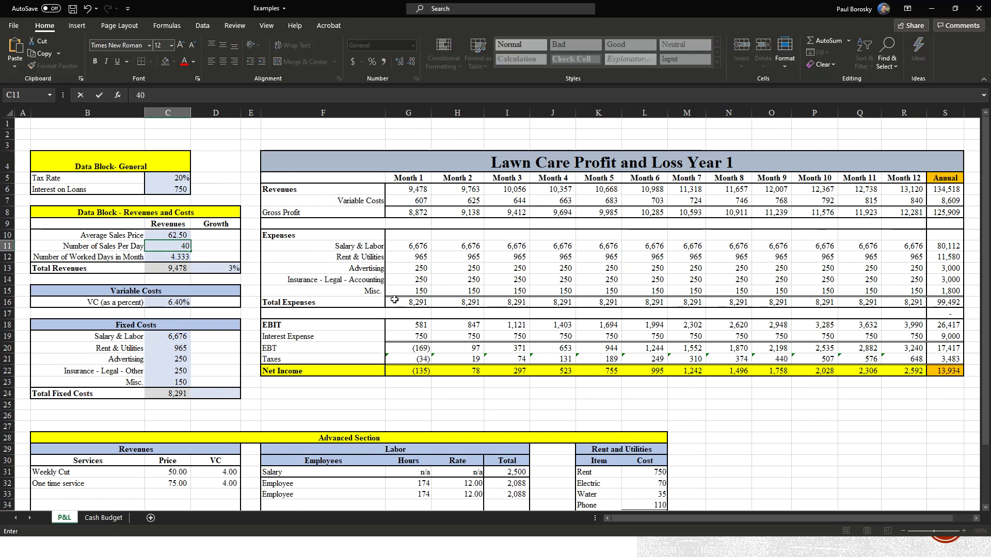
key("Return")
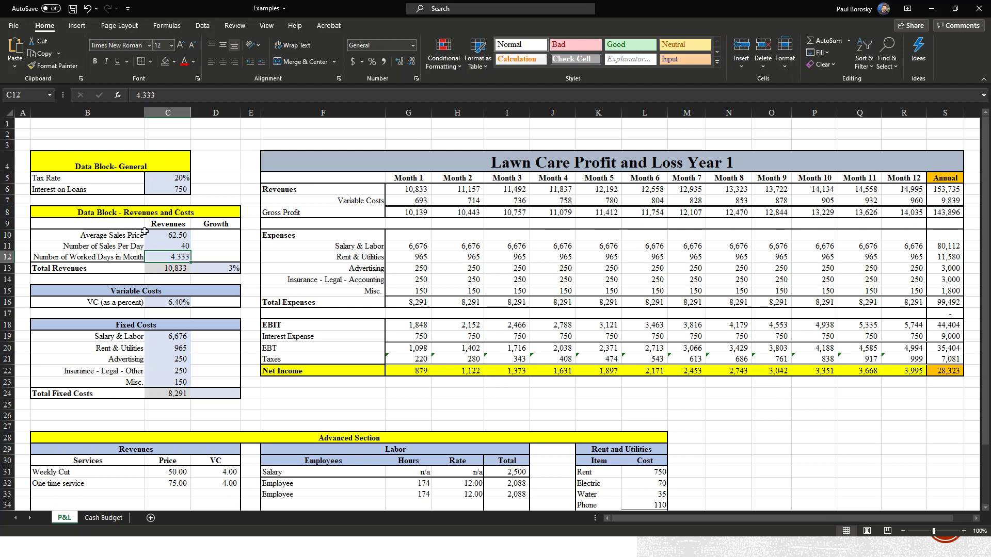
- Set the Weekly Cut price in the Advanced Section's Revenues table to 55 and check the annual Net Income
left_click(183, 246)
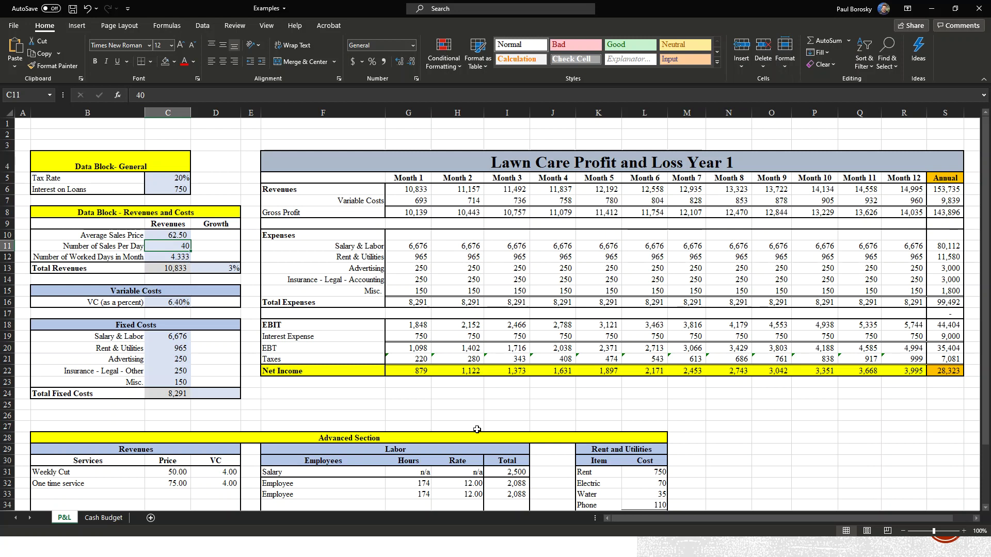
scroll(324, 400, "down", 2)
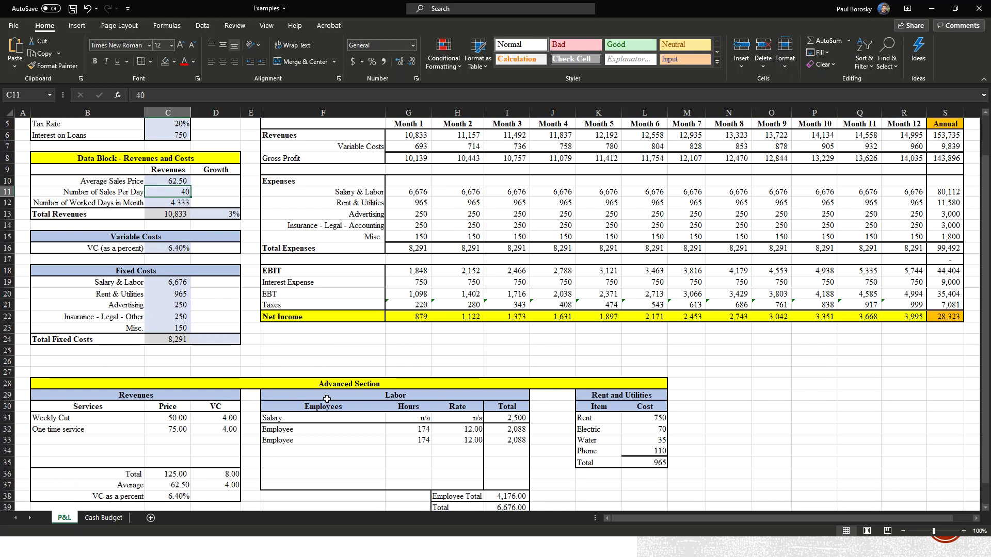
scroll(324, 400, "down", 3)
left_click(155, 330)
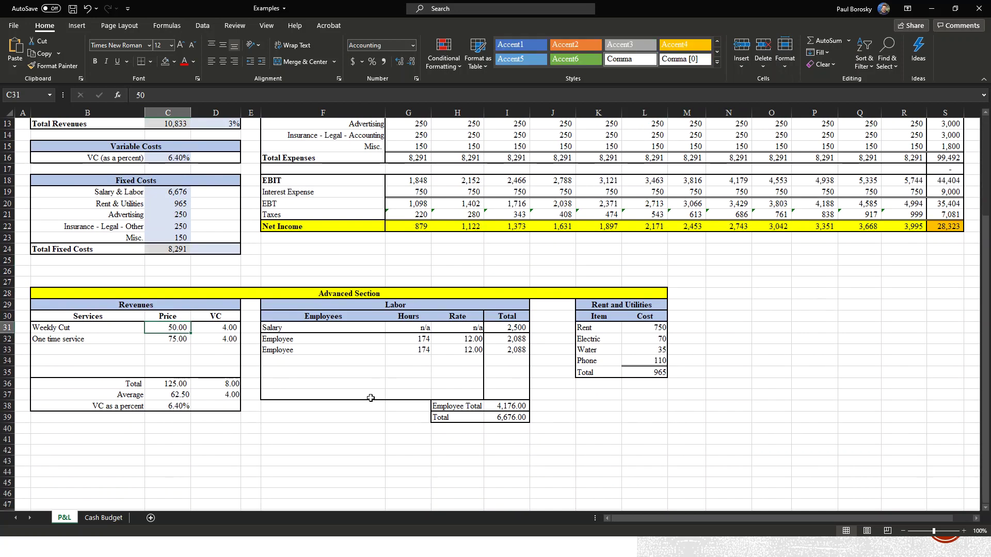
type("55")
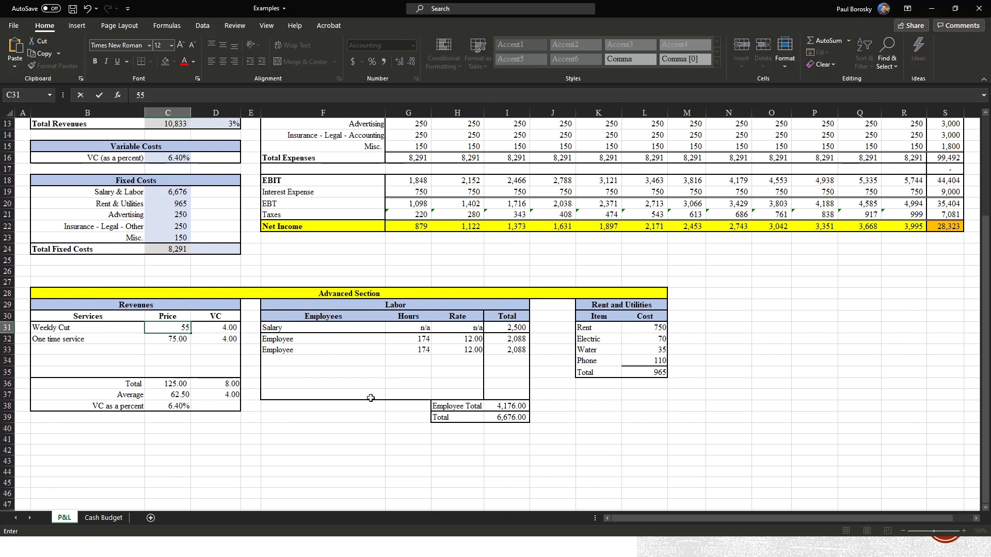
key("Return")
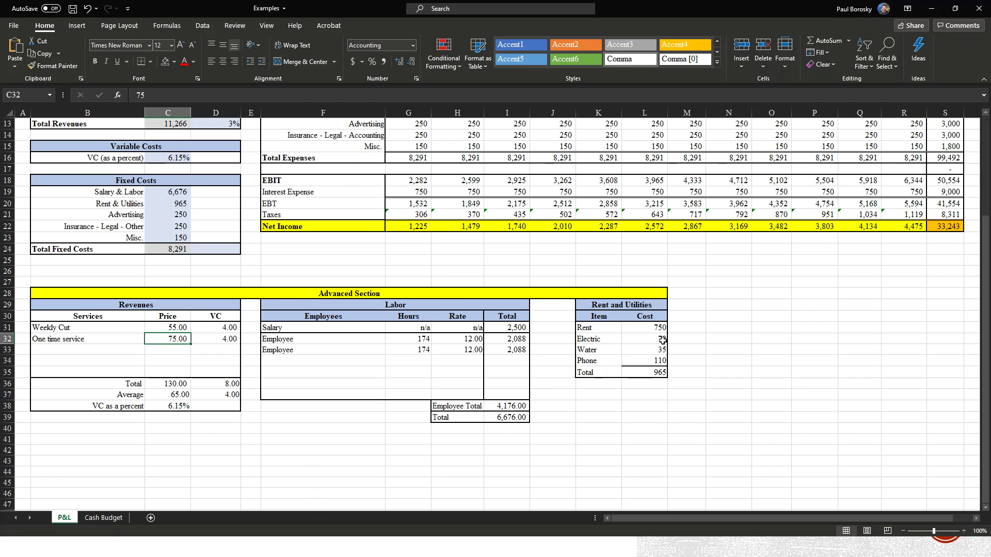
left_click(952, 227)
scroll(735, 342, "up", 3)
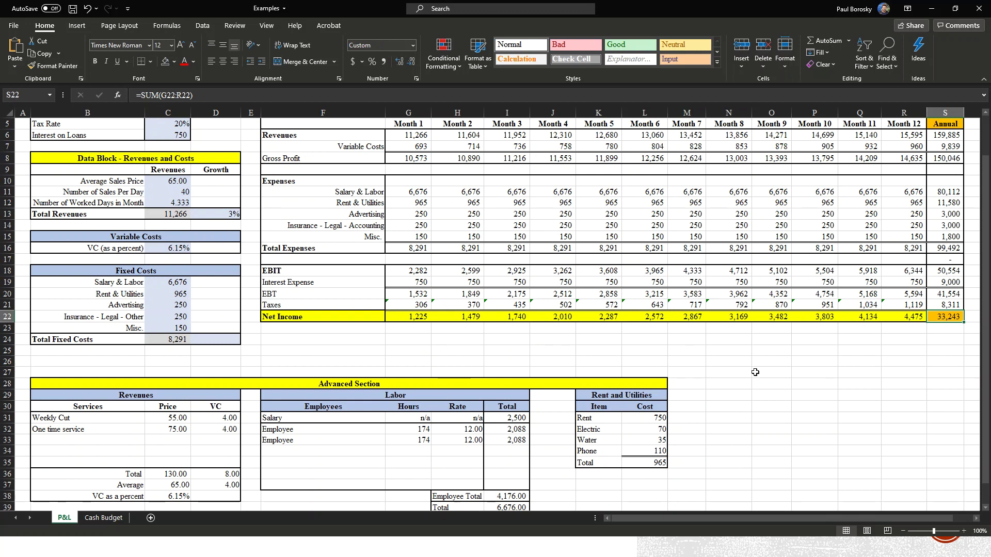
scroll(476, 395, "down", 3)
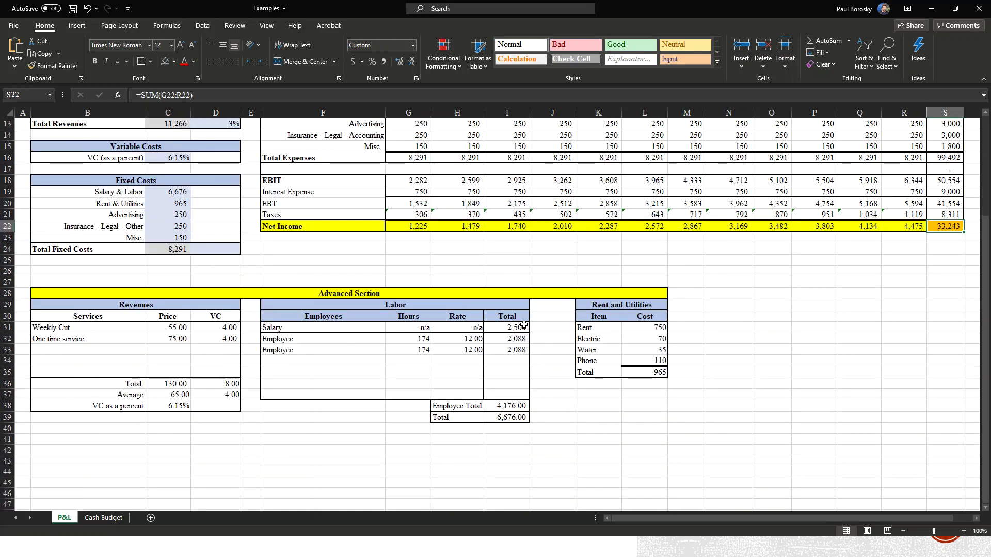
scroll(720, 361, "up", 4)
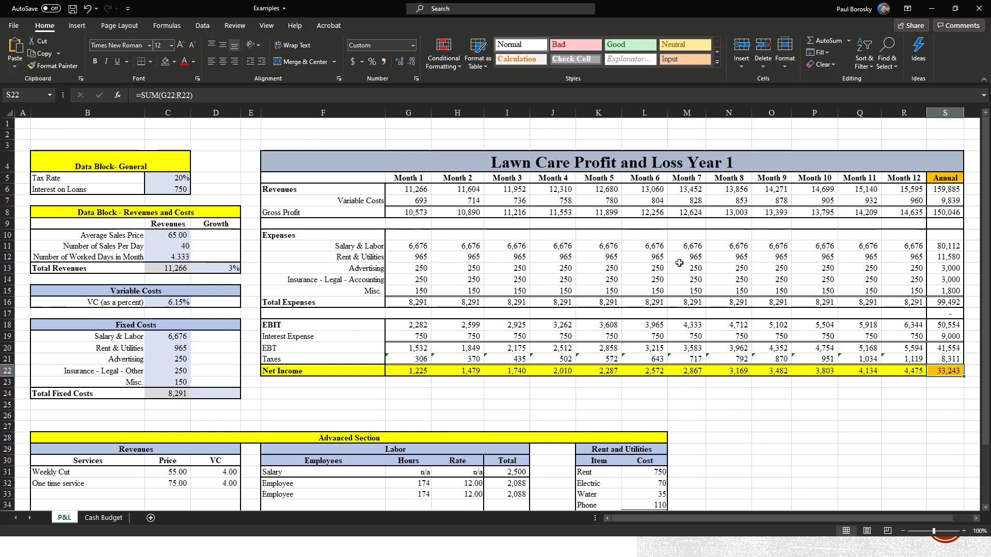
scroll(329, 456, "down", 2)
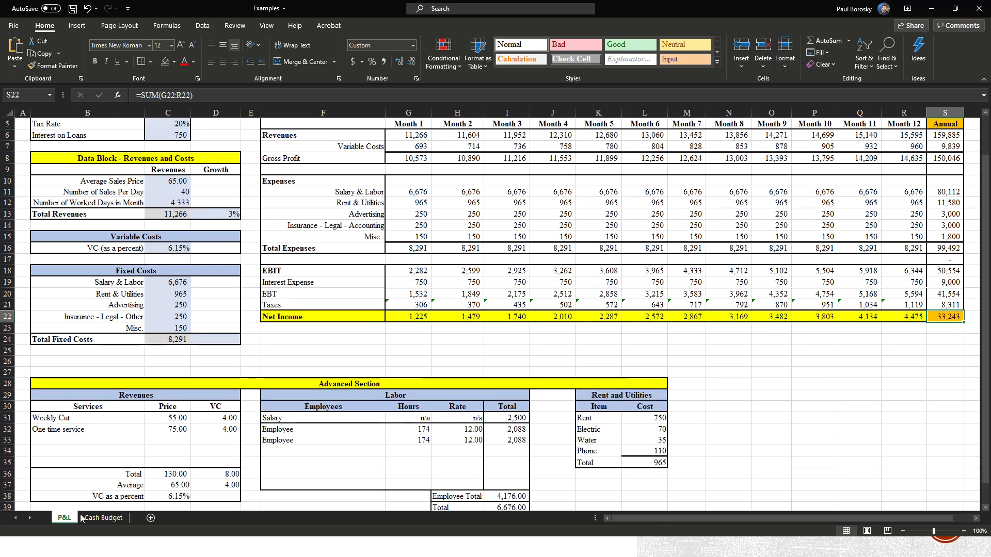
- On the Cash Budget sheet, set Cash Sales as a percent to 90% and the Starting Cash Balance to 10,000
left_click(102, 518)
left_click(431, 393)
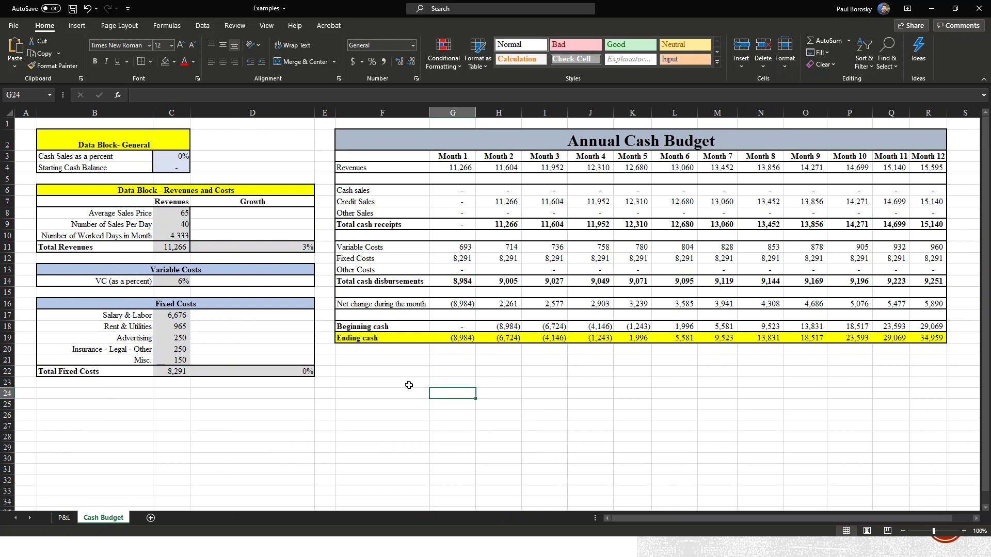
left_click(174, 156)
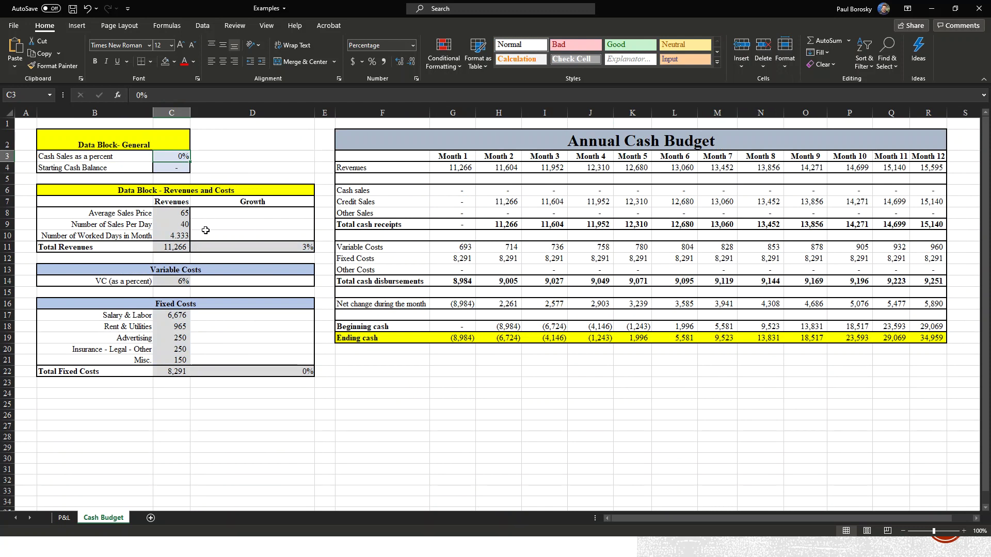
type("90")
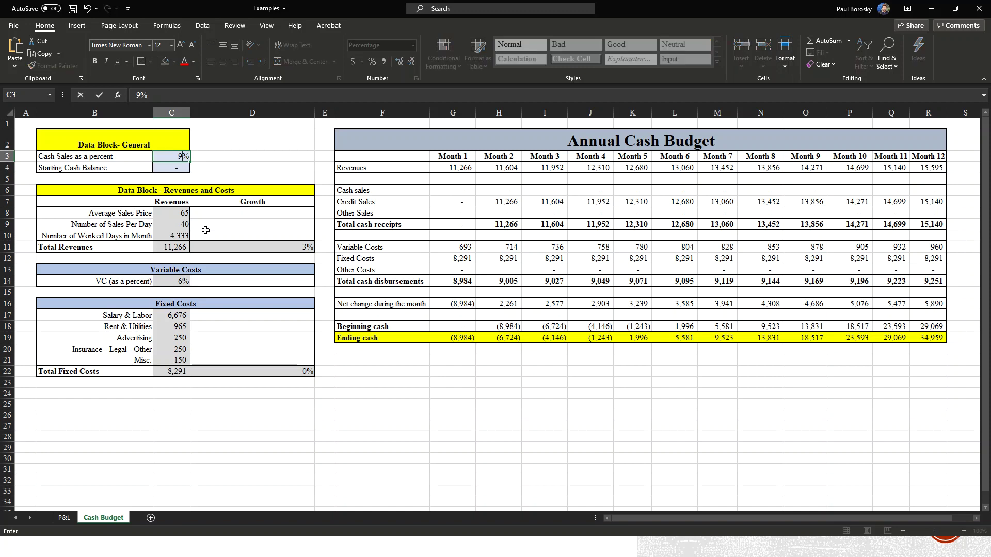
key("Return")
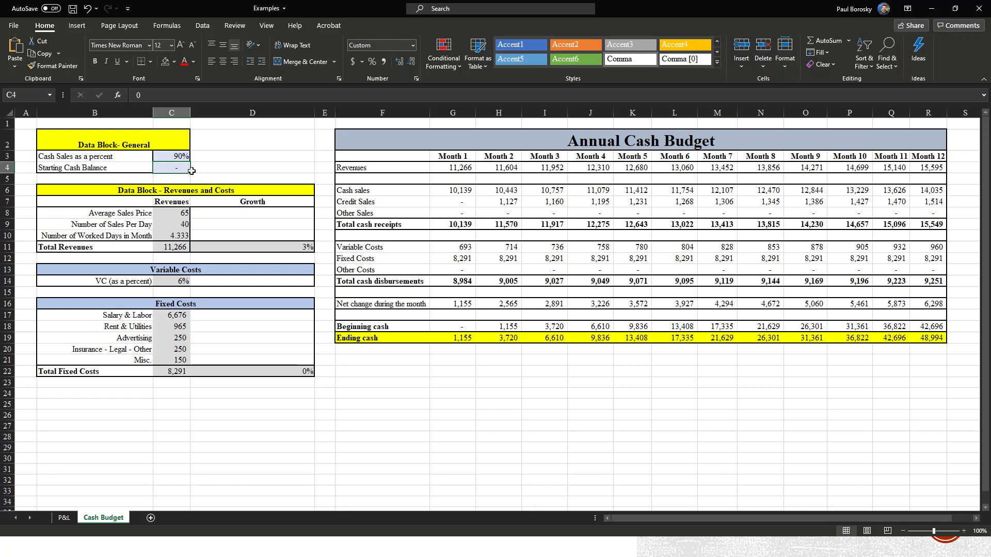
type("10,000")
key("Return")
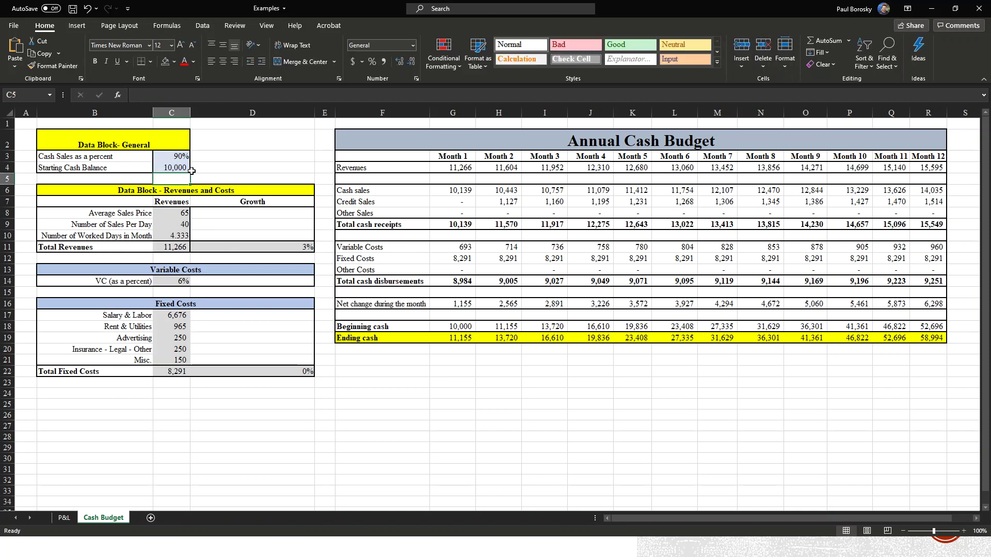
left_click(212, 167)
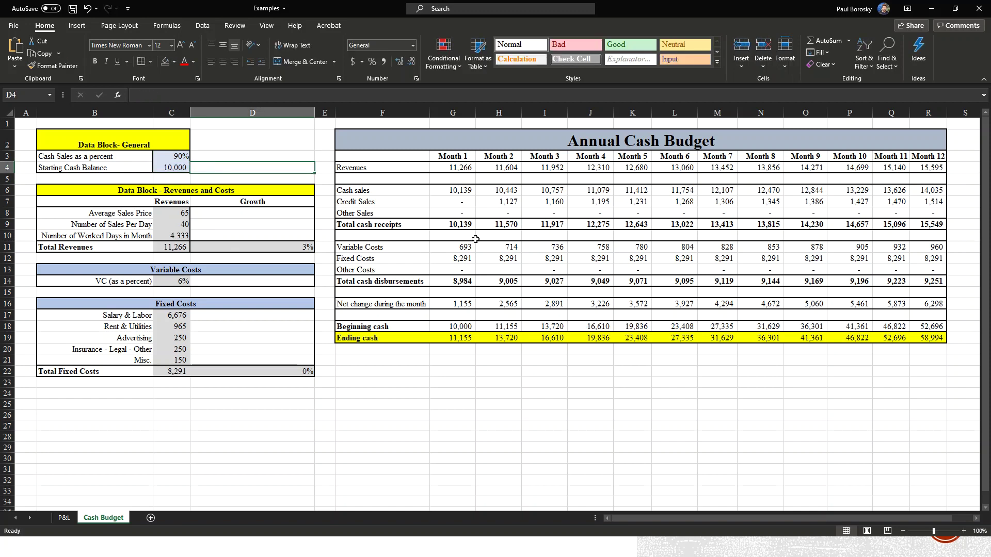
- Examine how the cash sales percentage and starting balance feed the monthly Cash Sales, Credit Sales and Ending cash rows
left_click(176, 156)
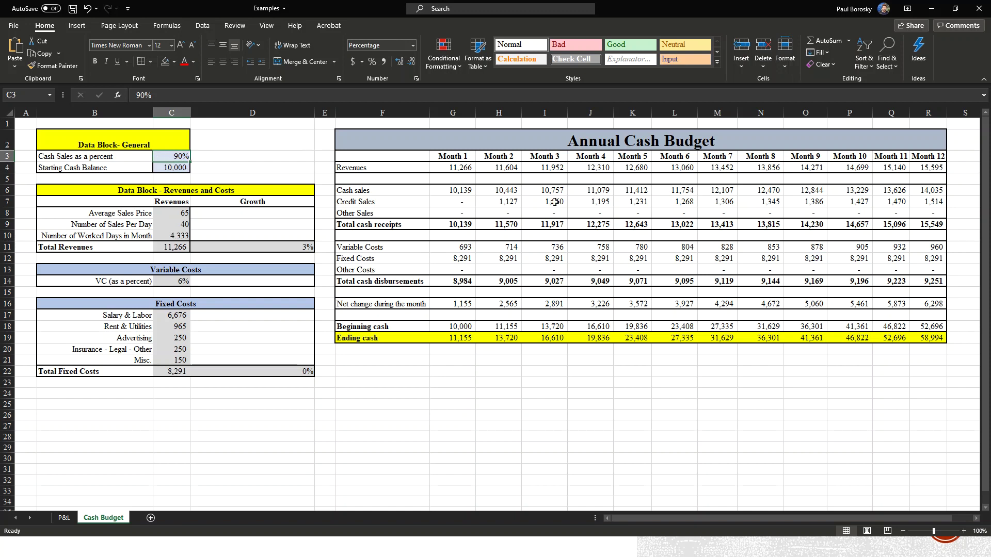
left_click(510, 202)
left_click(454, 190, "shift")
left_click(492, 200)
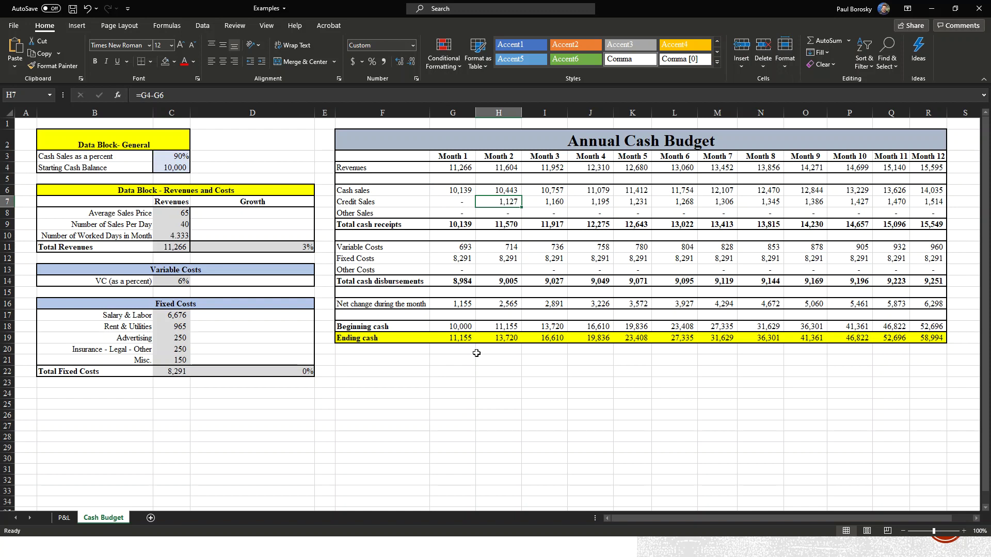
left_click(182, 169)
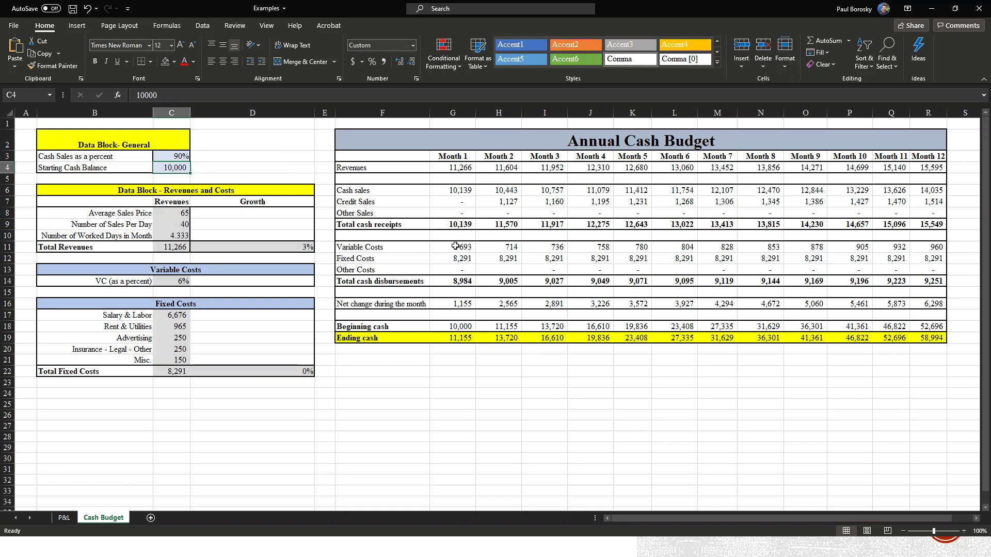
left_click(467, 372)
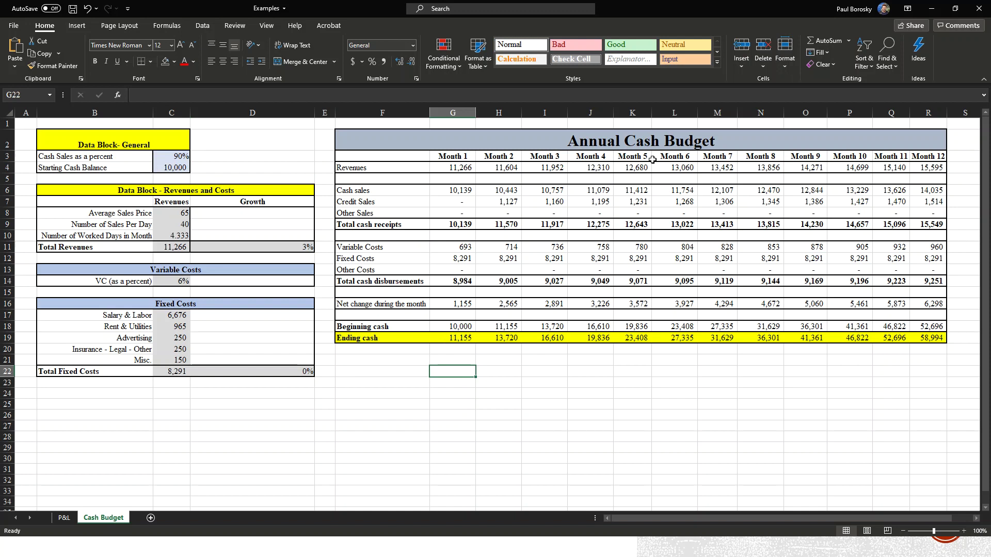
left_click(457, 339)
left_click(389, 334)
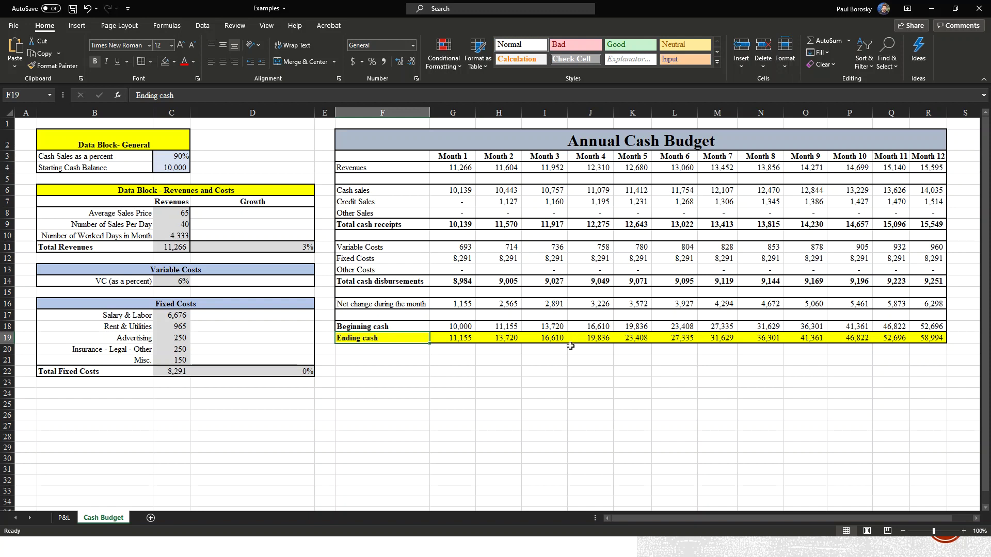
left_click(468, 335)
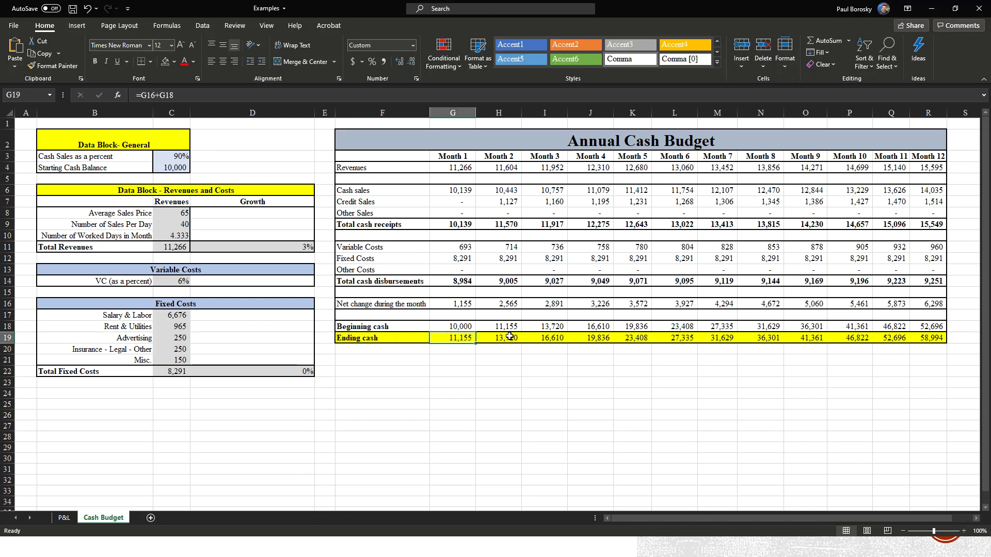
left_click_drag(508, 338, 557, 339)
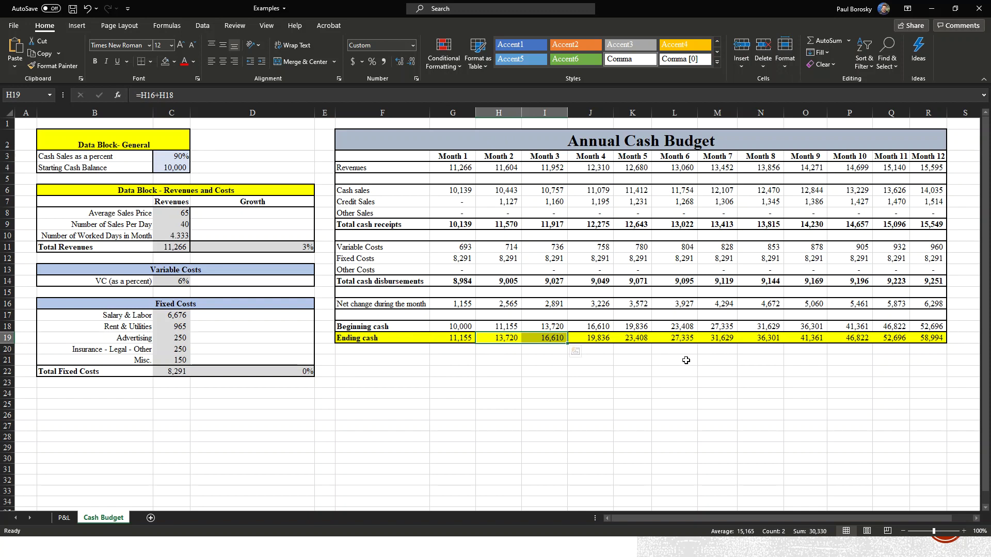
left_click(648, 349)
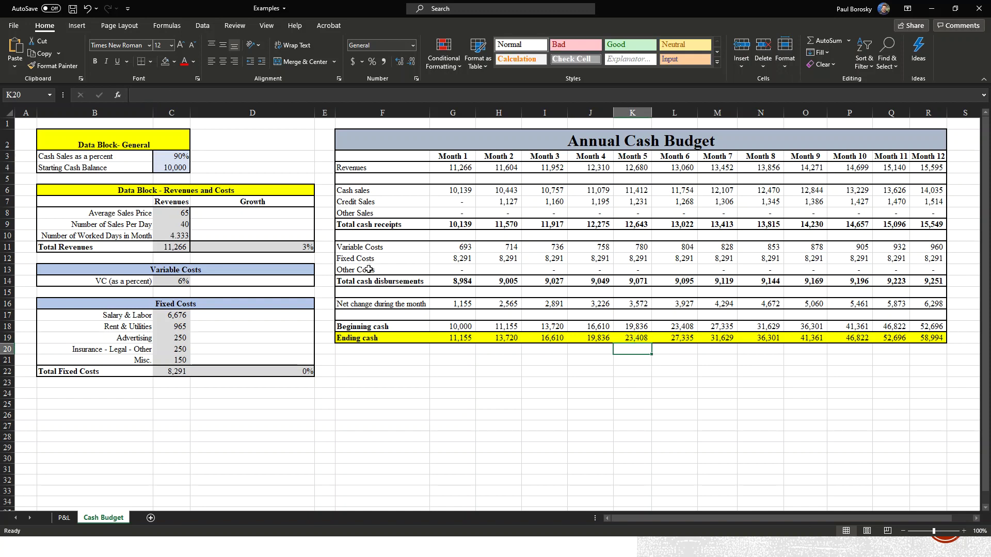
- Enter 20,000 as Other Costs for Month 5 in the Annual Cash Budget
left_click(631, 268)
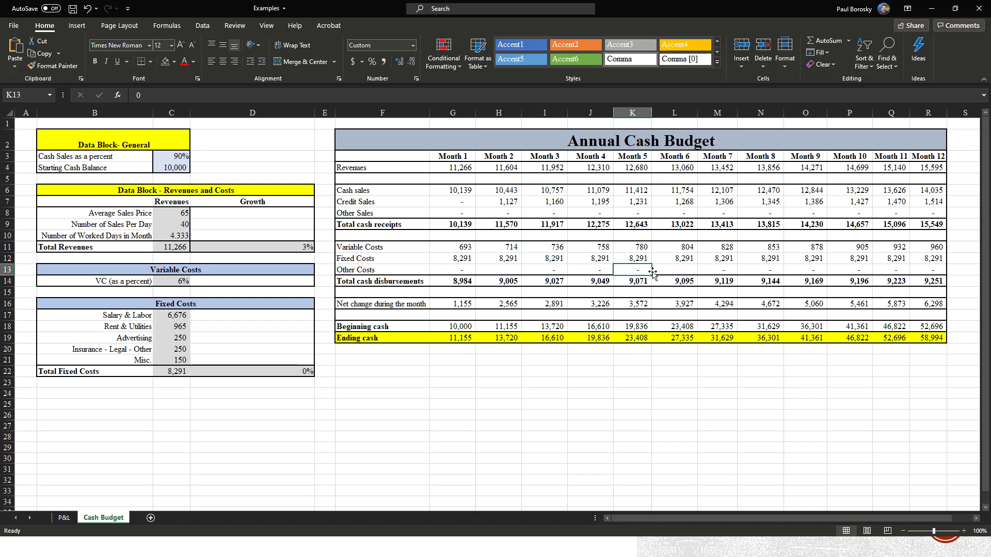
type("20000")
key("Return")
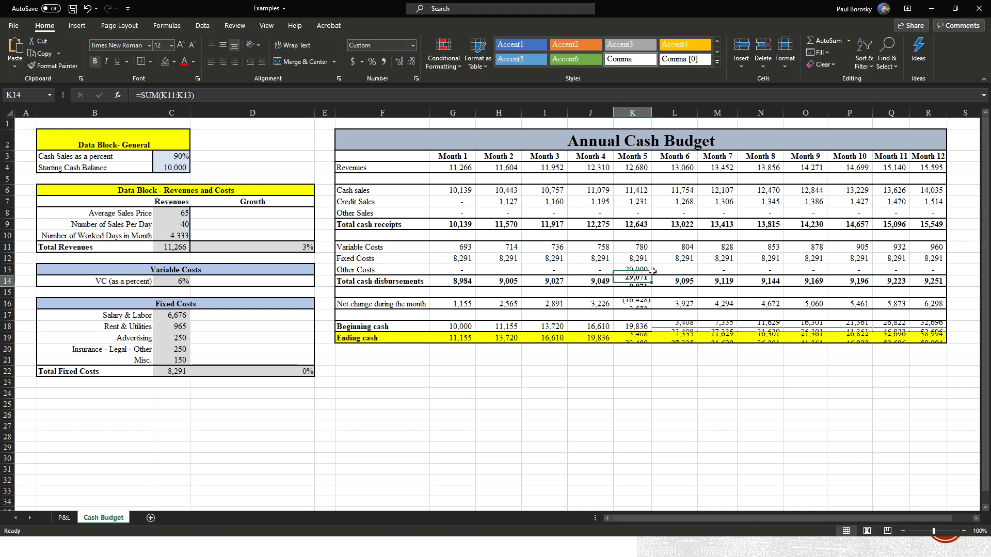
left_click(636, 268)
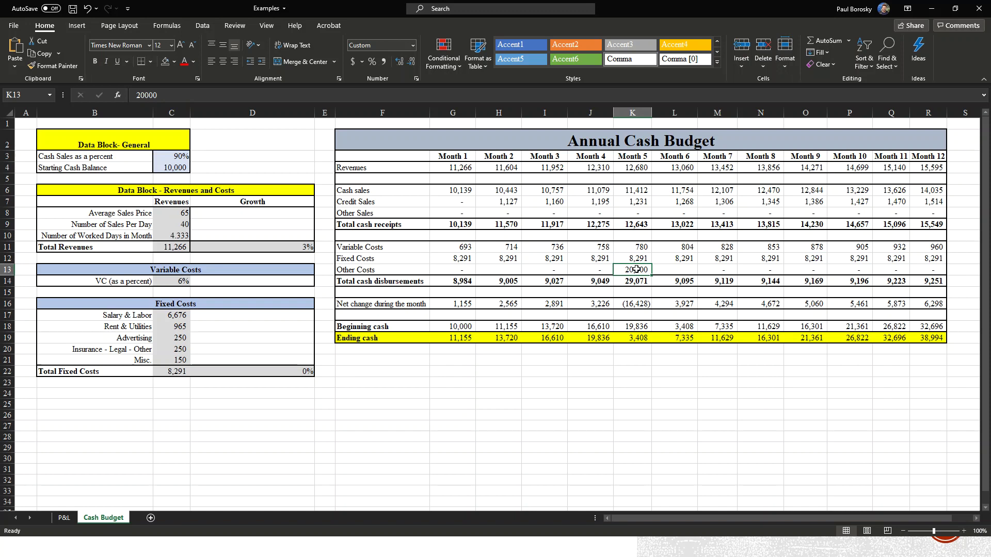
left_click(645, 359)
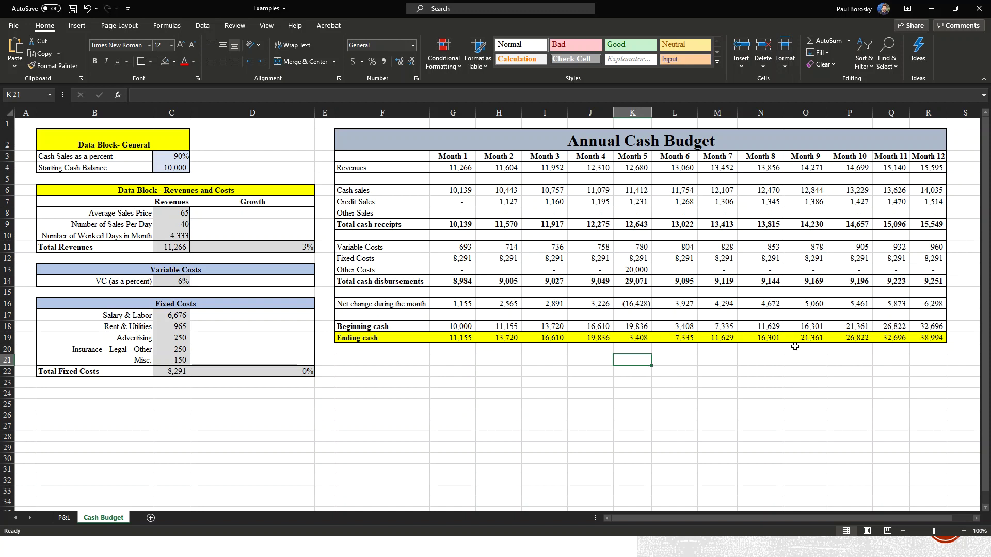
- Check the Month 9 Ending cash and enter 20,000 as Other Costs for Month 9 in the Annual Cash Budget
left_click(820, 351)
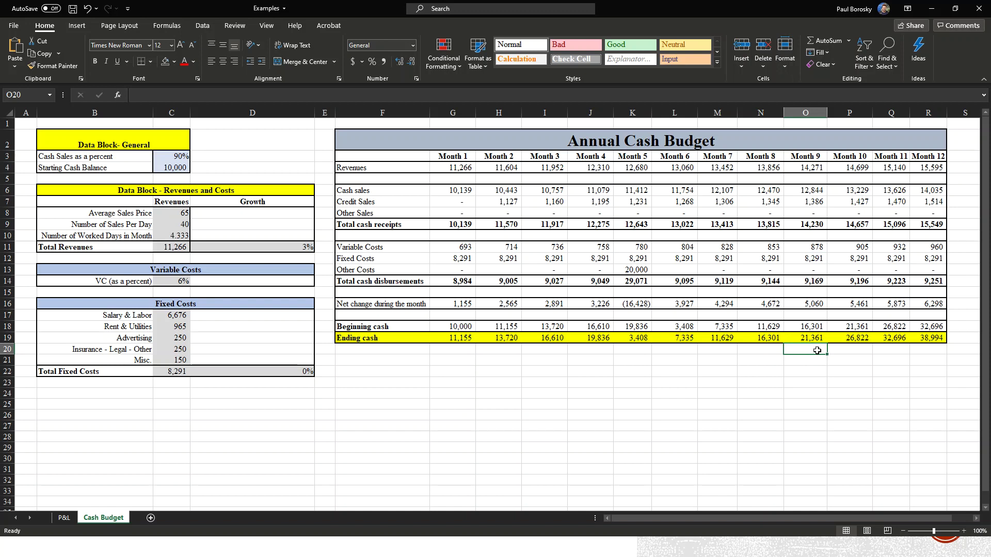
left_click(818, 340)
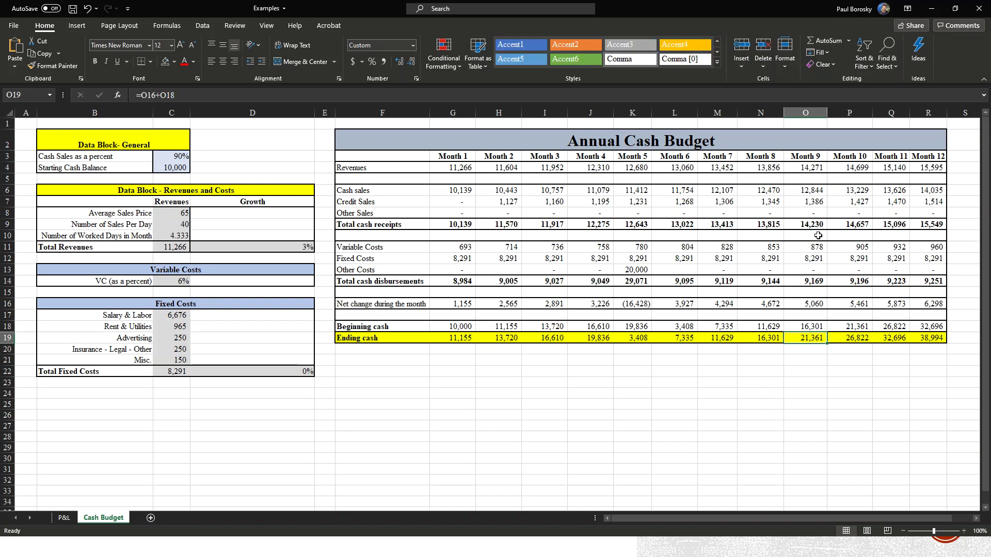
left_click(809, 268)
type("20,0")
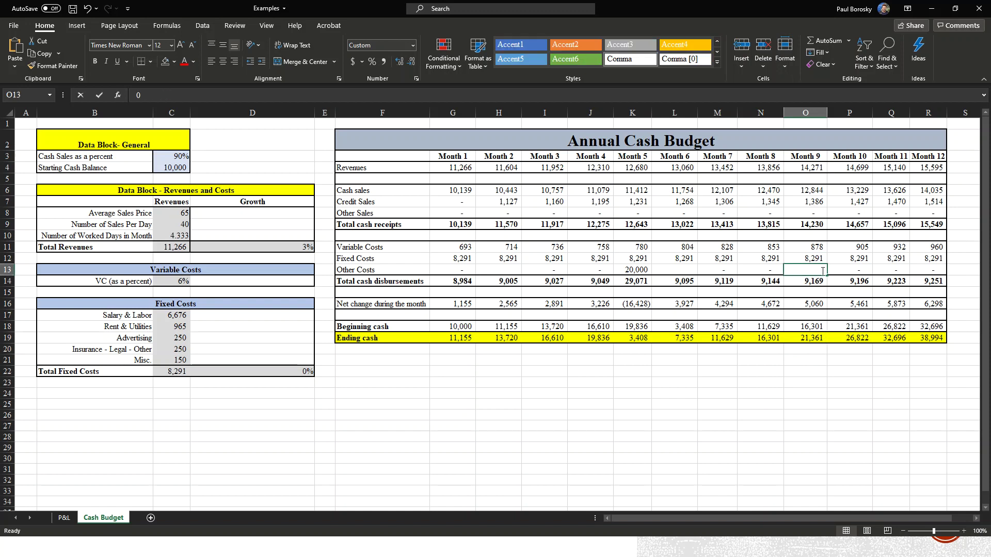
type("0000")
key("Return")
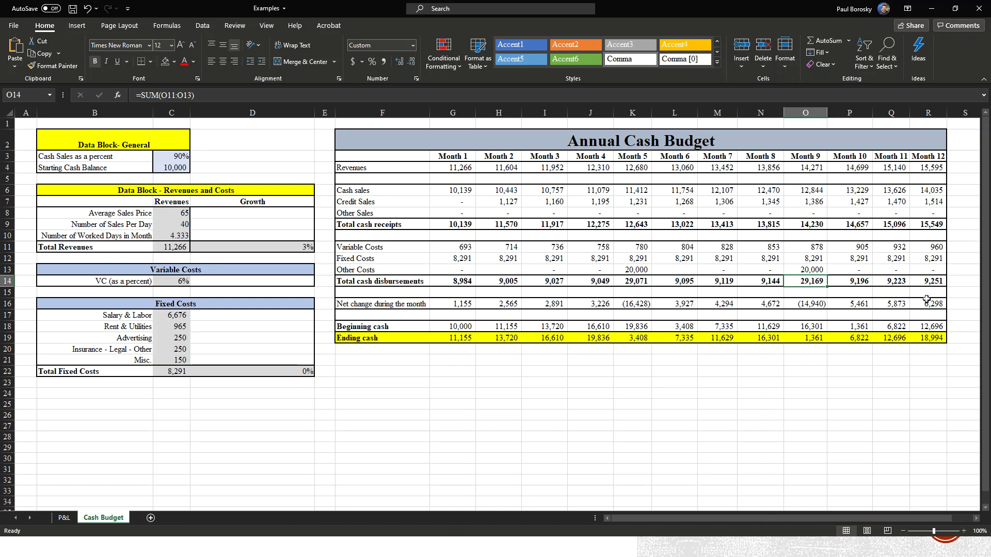
- Switch to the presentation slide show and advance to the Summary and Experience slide
key("alt+Tab")
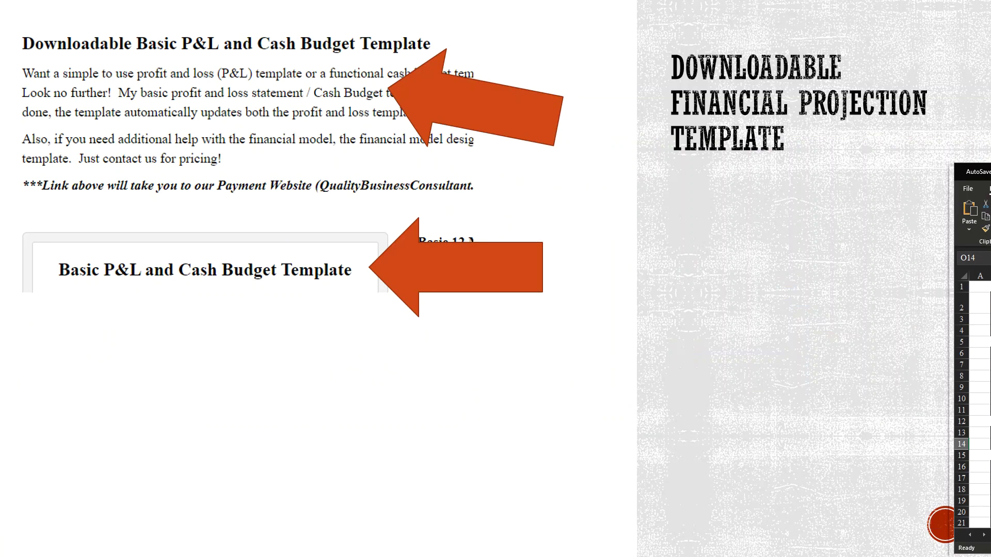
left_click(326, 241)
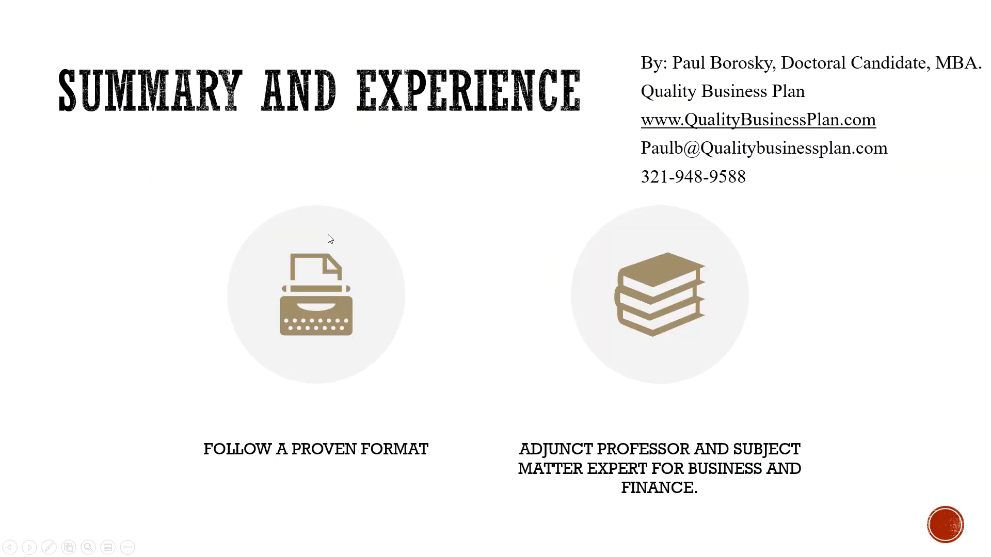